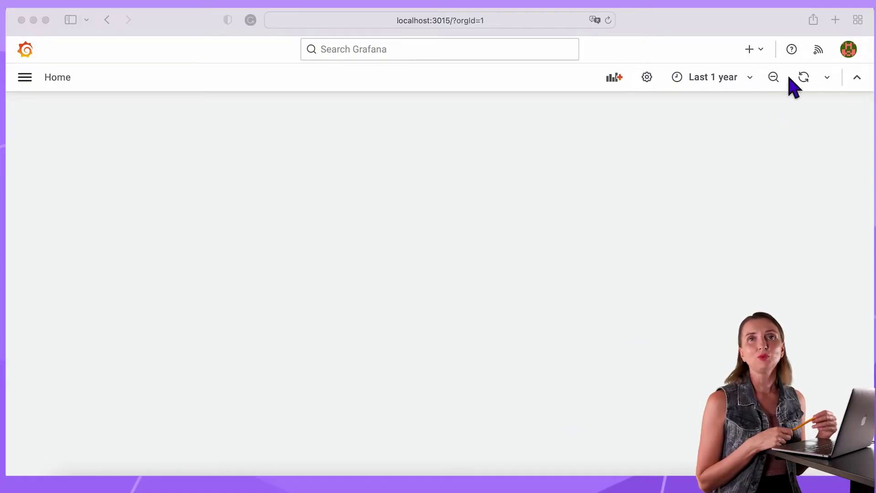
Check the Grafana version, then install the Apache ECharts panel plugin
{"action": "left_click", "coordinate": [792, 50]}
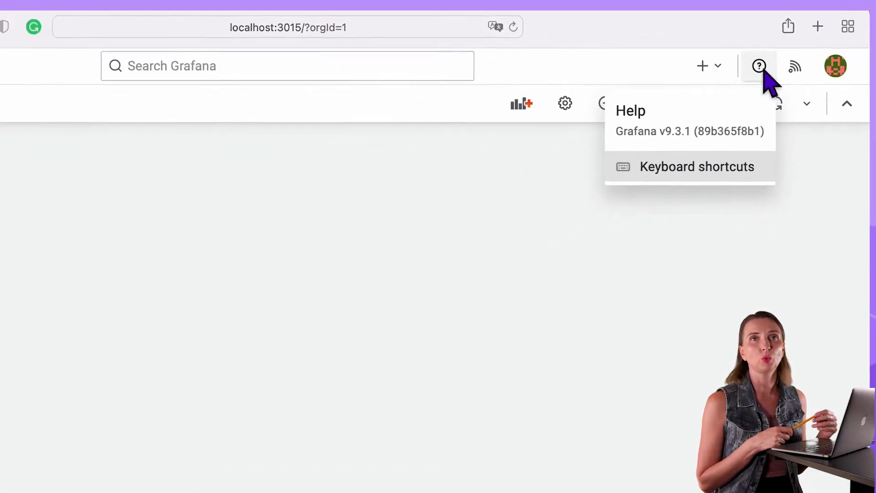
{"action": "left_click", "coordinate": [795, 55]}
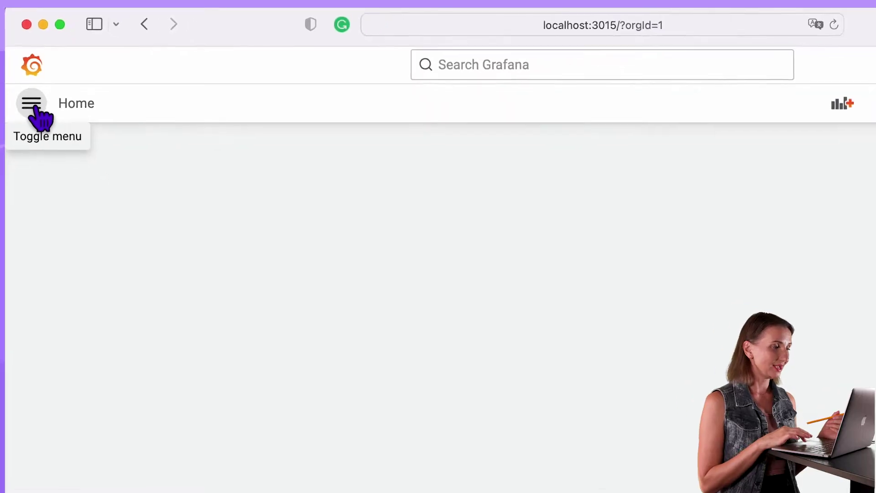
{"action": "left_click", "coordinate": [28, 81]}
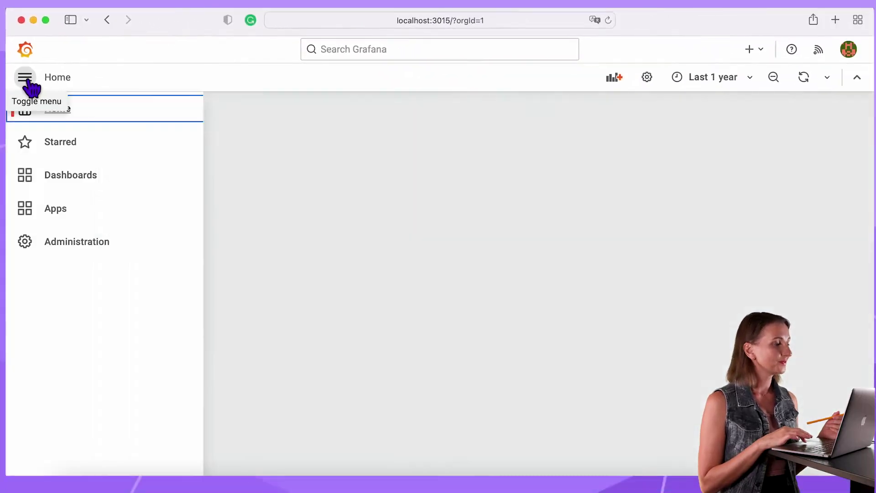
{"action": "left_click", "coordinate": [92, 251]}
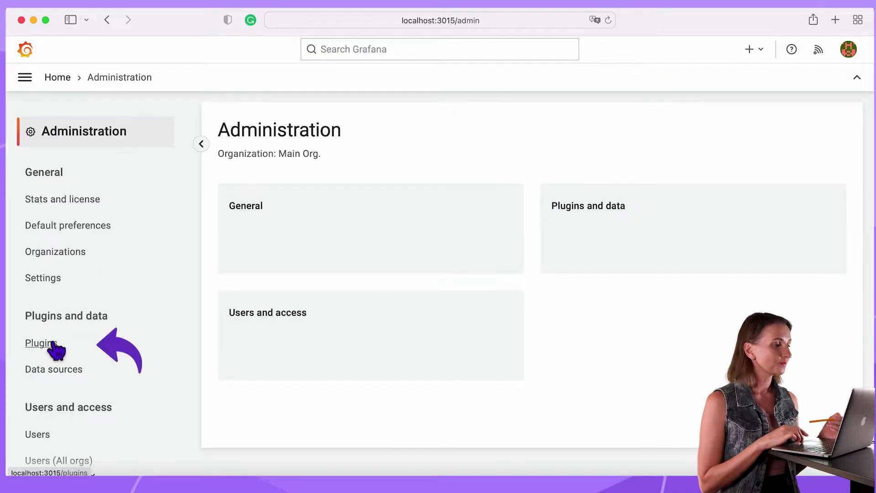
{"action": "left_click", "coordinate": [42, 343]}
{"action": "left_click", "coordinate": [251, 187]}
{"action": "type", "text": "ECharts"}
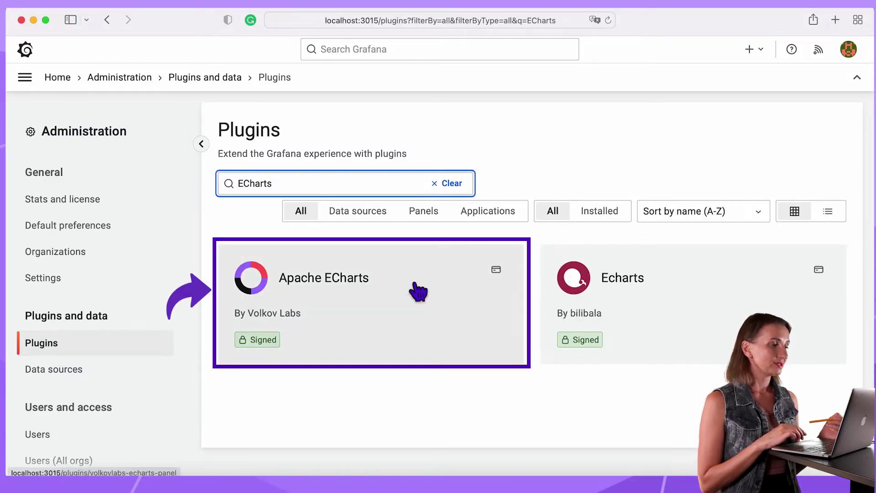
{"action": "left_click", "coordinate": [415, 294]}
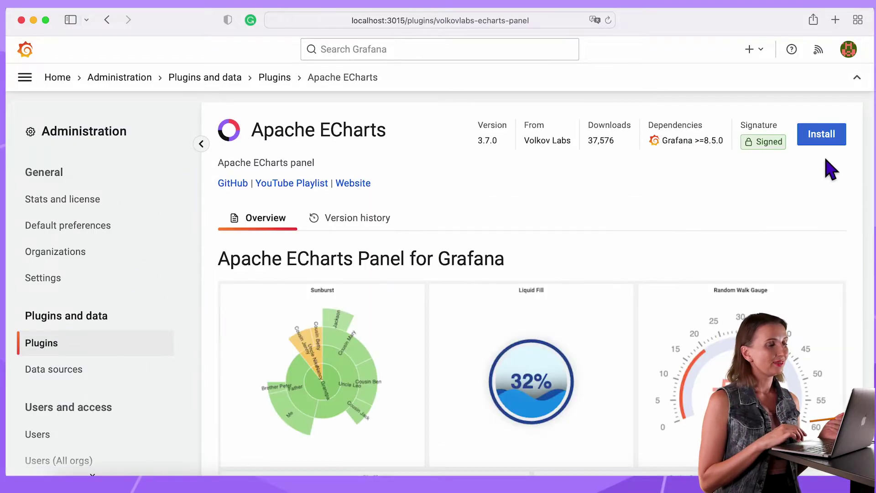
{"action": "left_click", "coordinate": [818, 135]}
{"action": "left_click", "coordinate": [853, 95]}
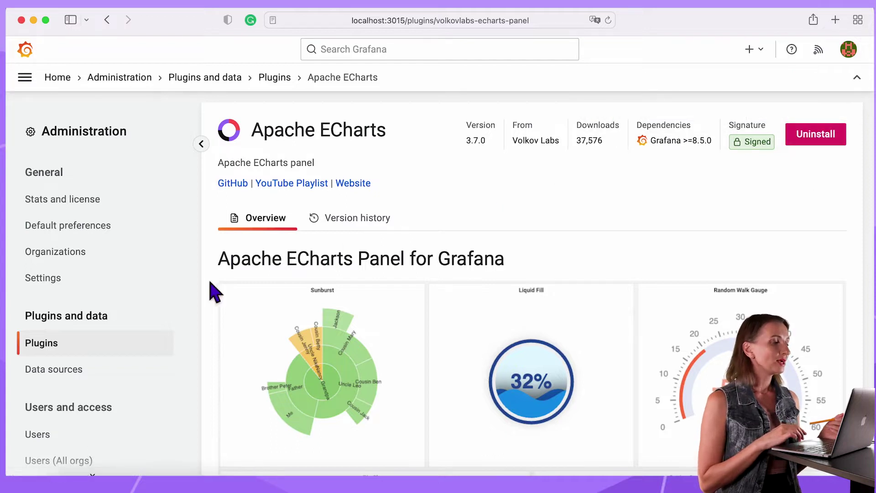
Install the Infinity data source plugin from the plugins catalogue
{"action": "left_click", "coordinate": [54, 353]}
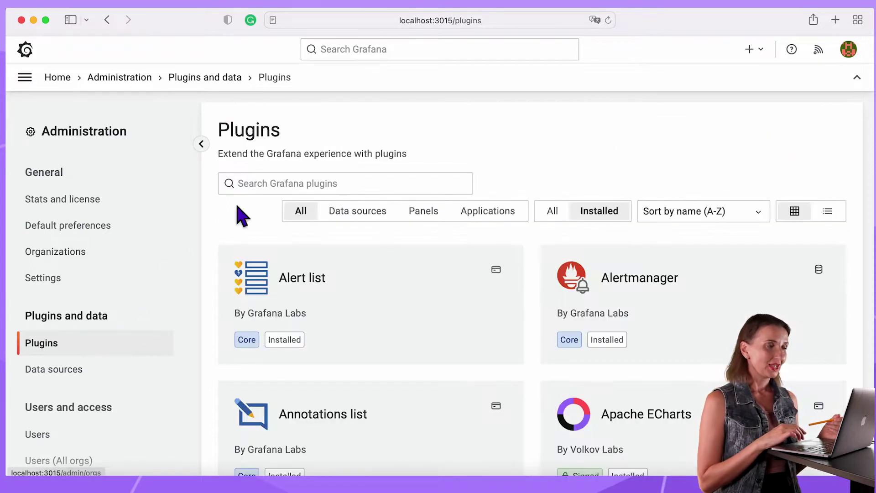
{"action": "left_click", "coordinate": [267, 183]}
{"action": "type", "text": "l"}
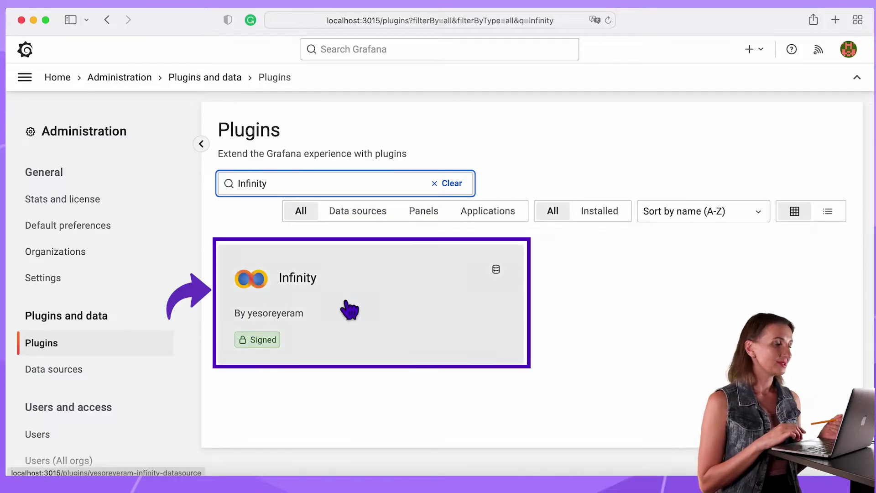
{"action": "left_click", "coordinate": [349, 311]}
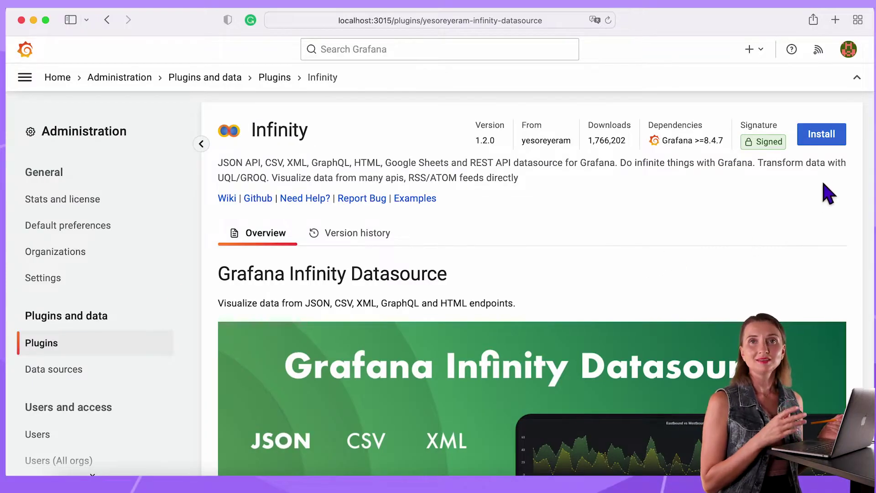
{"action": "left_click", "coordinate": [824, 139]}
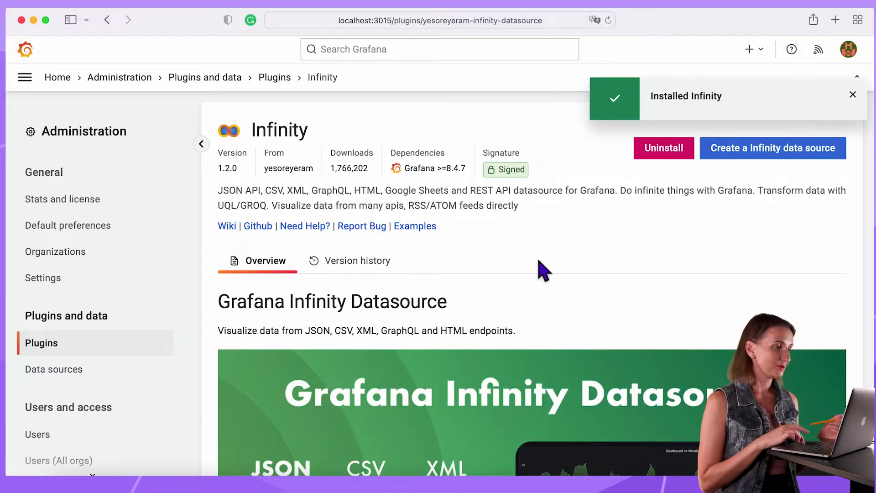
Install the JSON API data source plugin
{"action": "left_click", "coordinate": [54, 346]}
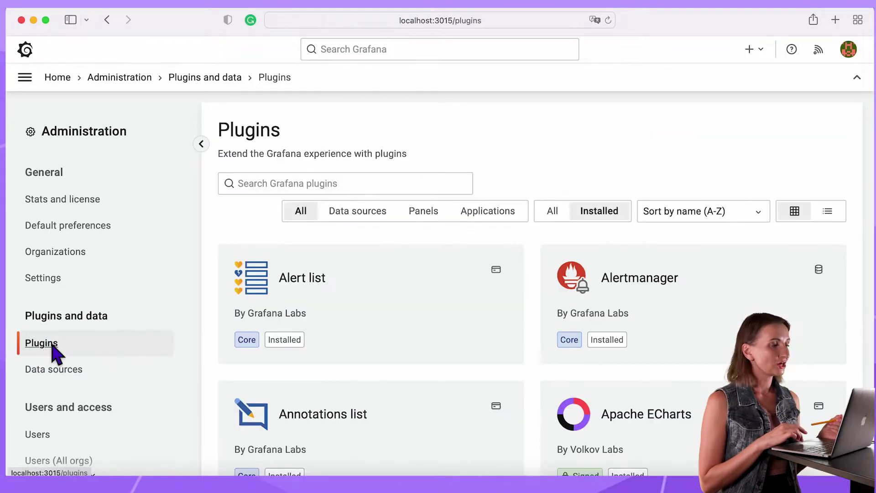
{"action": "left_click", "coordinate": [281, 184]}
{"action": "type", "text": "JSON API"}
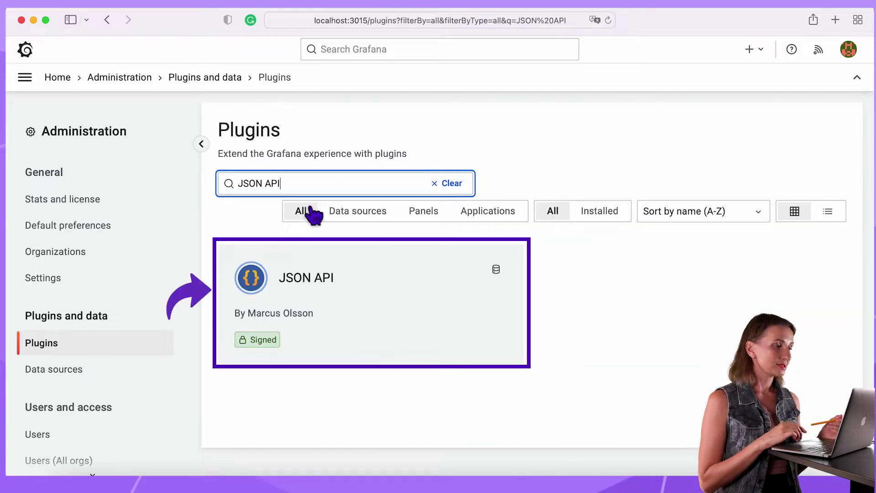
{"action": "left_click", "coordinate": [280, 294]}
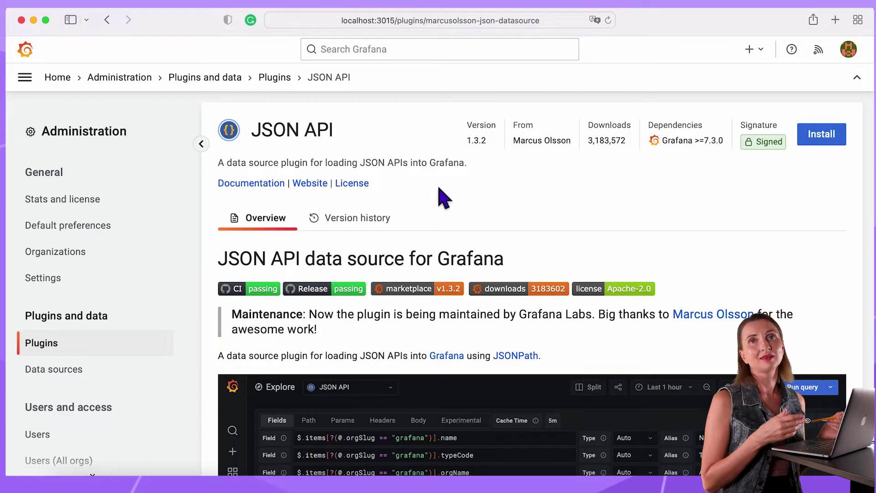
{"action": "left_click", "coordinate": [823, 136]}
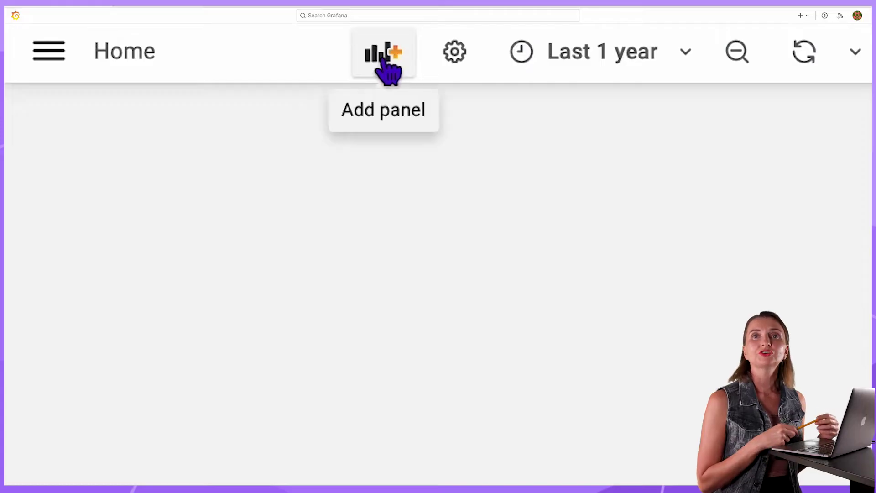
Add a new panel using the Apache ECharts visualization, then go to Data sources
{"action": "left_click", "coordinate": [384, 57]}
{"action": "left_click", "coordinate": [253, 267]}
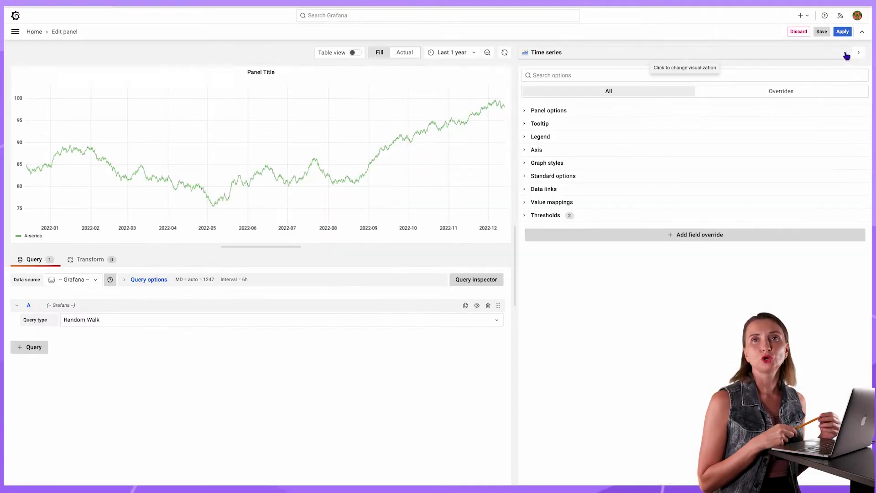
{"action": "left_click", "coordinate": [847, 54]}
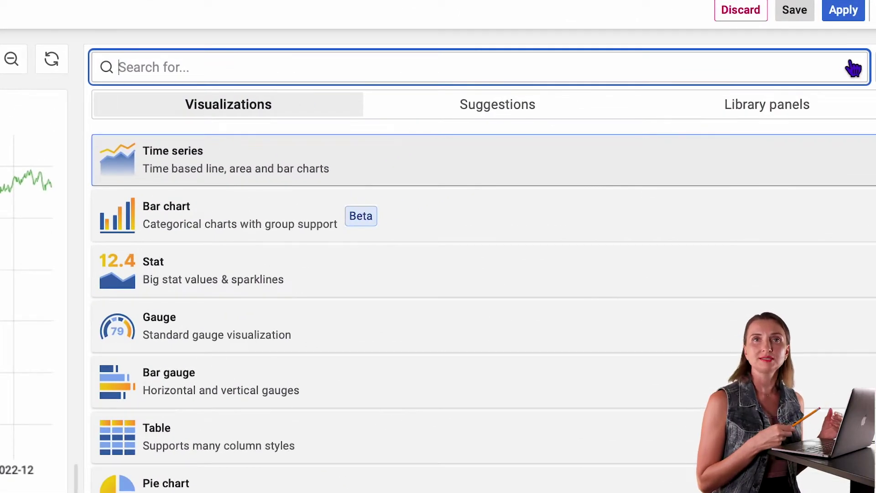
{"action": "type", "text": "ec"}
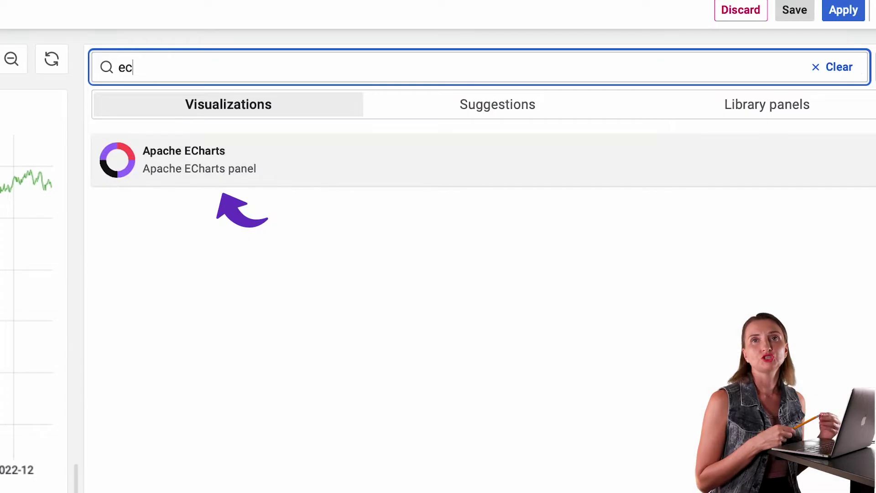
{"action": "type", "text": "ha"}
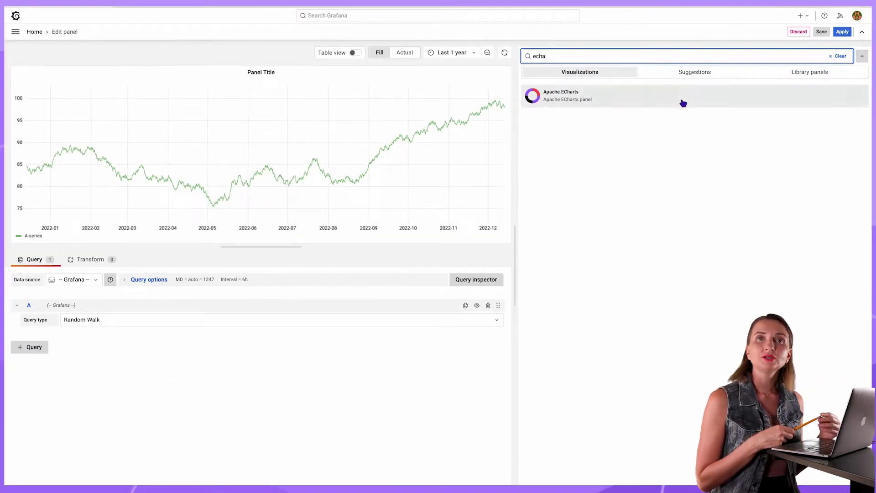
{"action": "left_click", "coordinate": [683, 103]}
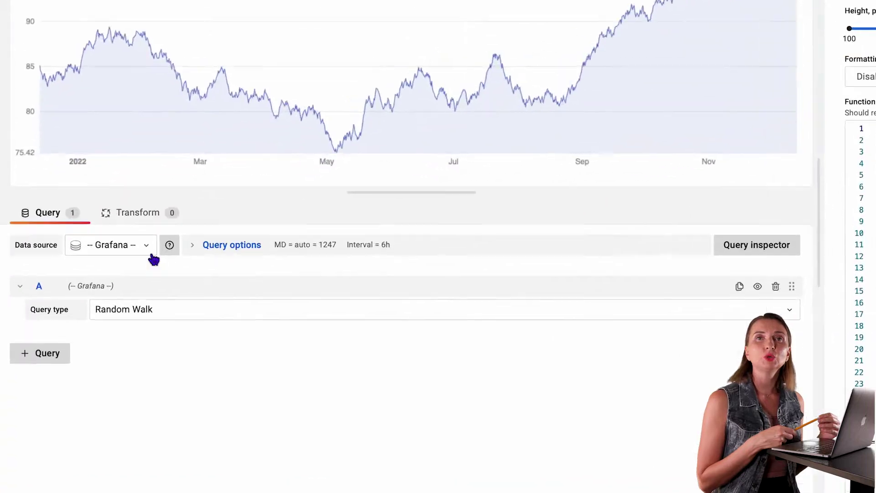
{"action": "left_click", "coordinate": [96, 281]}
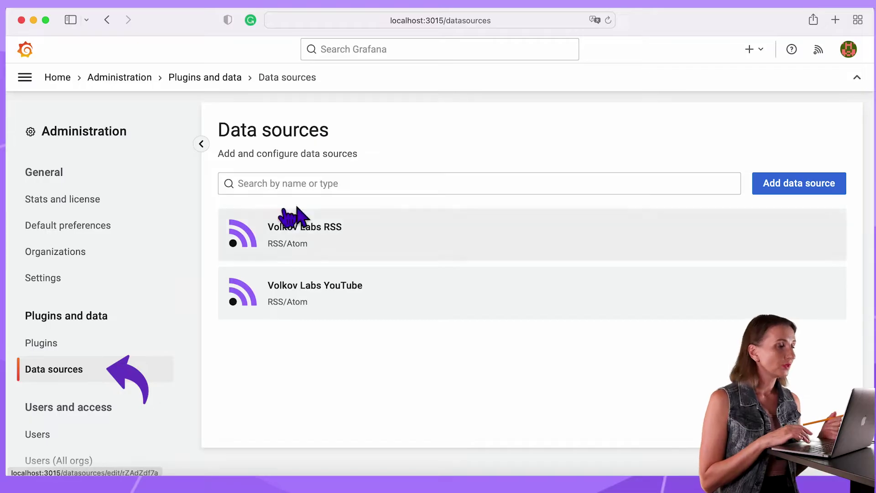
Add an Infinity data source and return to the data sources list
{"action": "left_click", "coordinate": [797, 197]}
{"action": "left_click", "coordinate": [640, 194]}
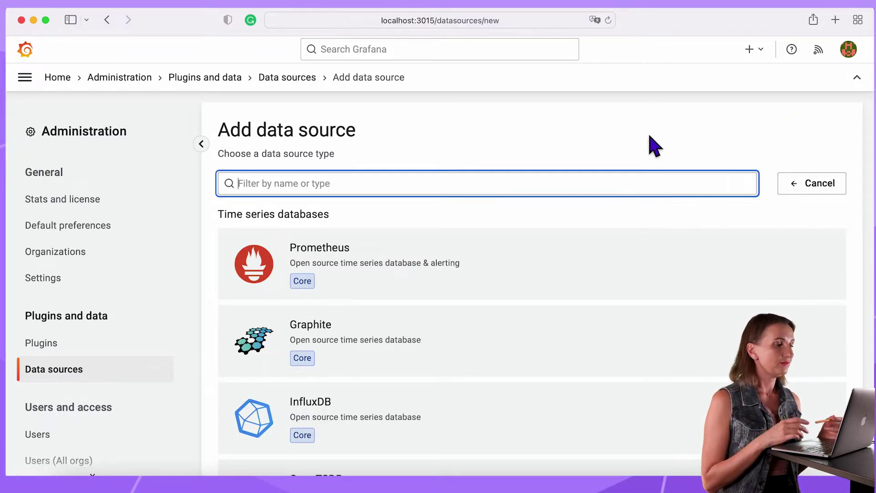
{"action": "type", "text": "Infinity"}
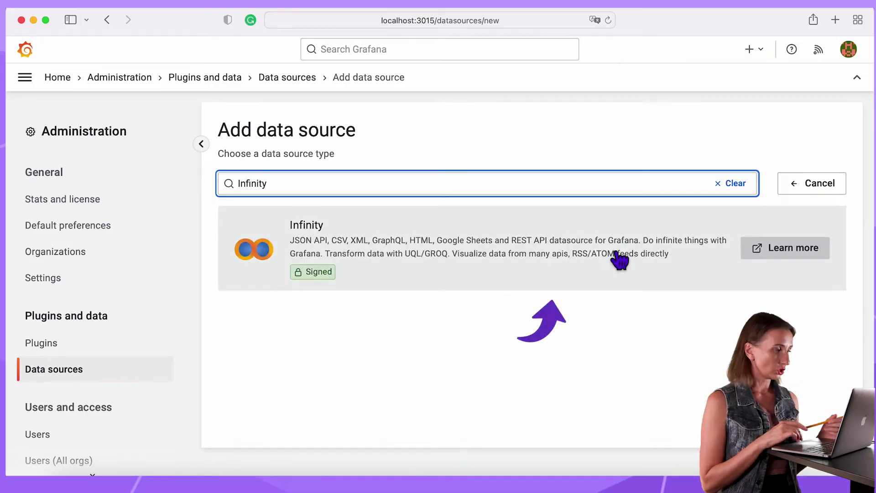
{"action": "left_click", "coordinate": [619, 259]}
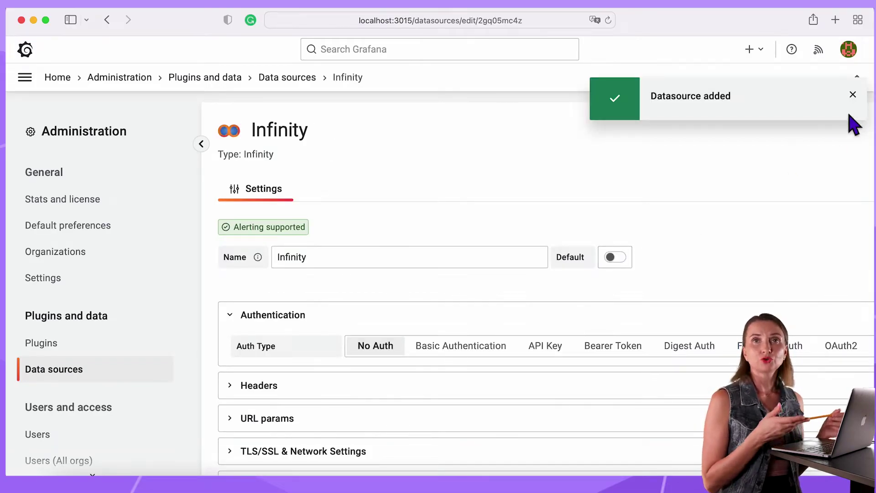
{"action": "left_click", "coordinate": [853, 95]}
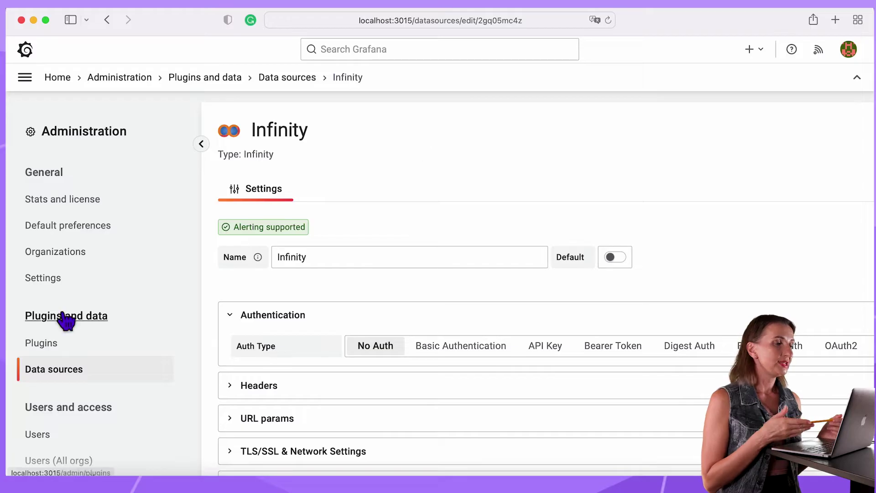
{"action": "left_click", "coordinate": [74, 377]}
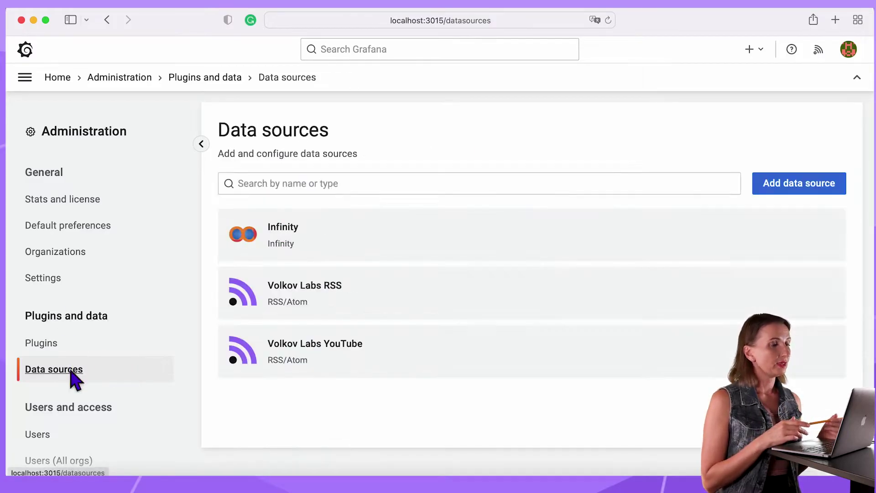
Add a JSON API data source and start a new panel on the demo dashboard
{"action": "left_click", "coordinate": [772, 185]}
{"action": "type", "text": "JSON"}
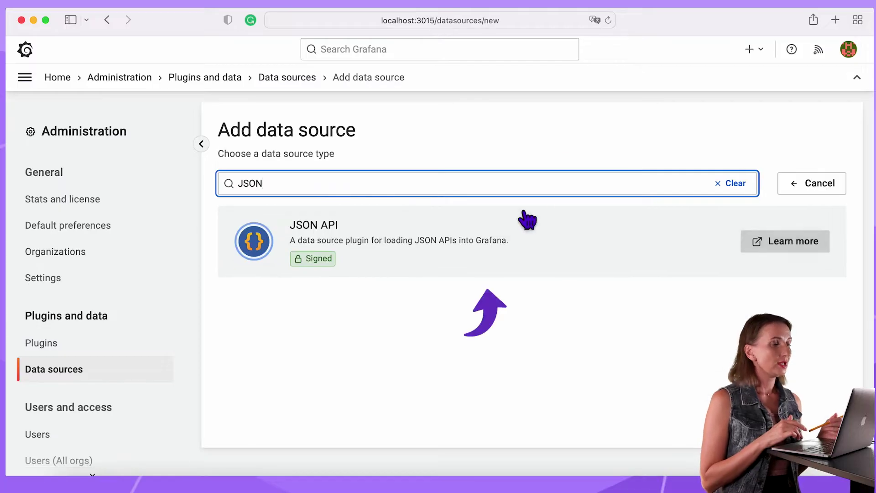
{"action": "left_click", "coordinate": [492, 243]}
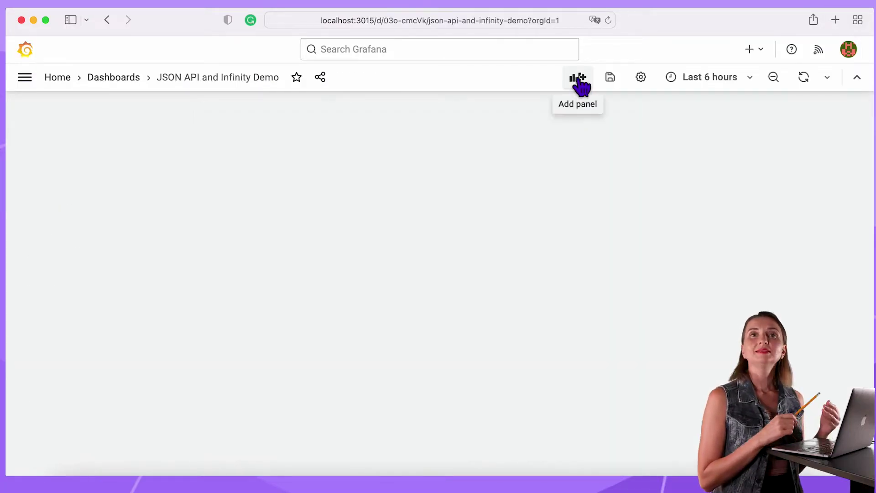
{"action": "left_click", "coordinate": [578, 80]}
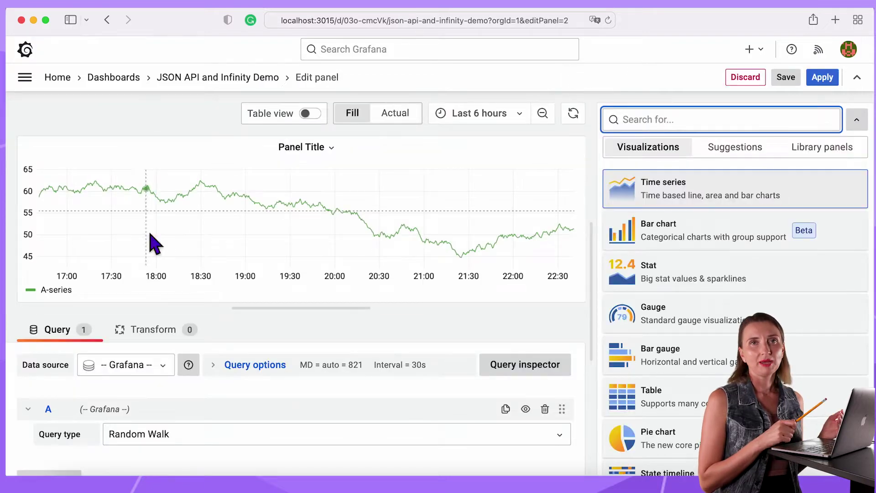
{"action": "left_click", "coordinate": [164, 365]}
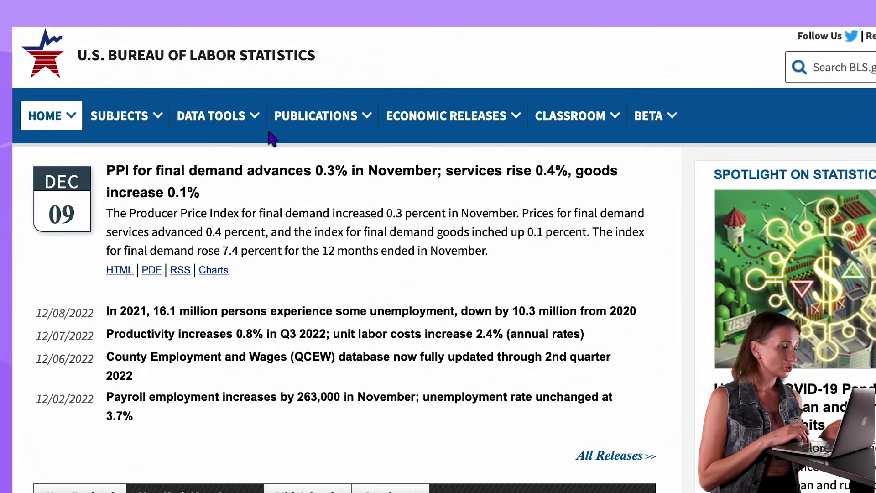
Open the BLS Data Tools section to reach the Public Data API registration
{"action": "left_click", "coordinate": [255, 129]}
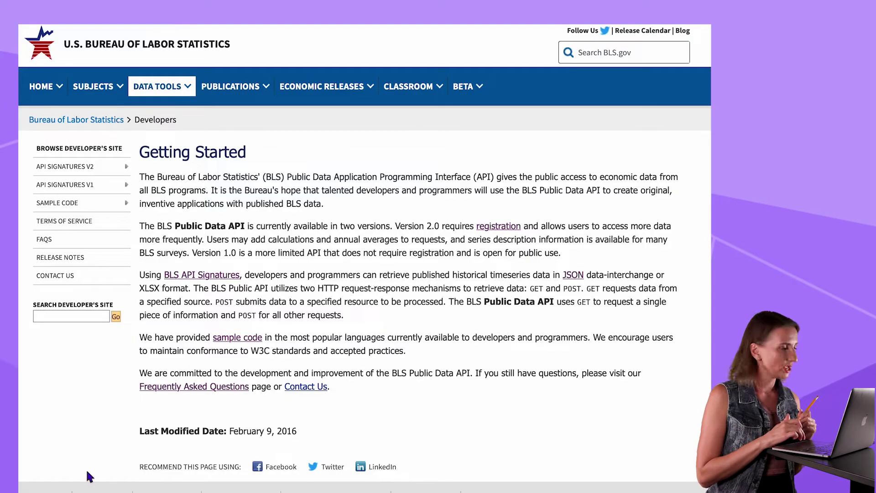
{"action": "left_click", "coordinate": [185, 276]}
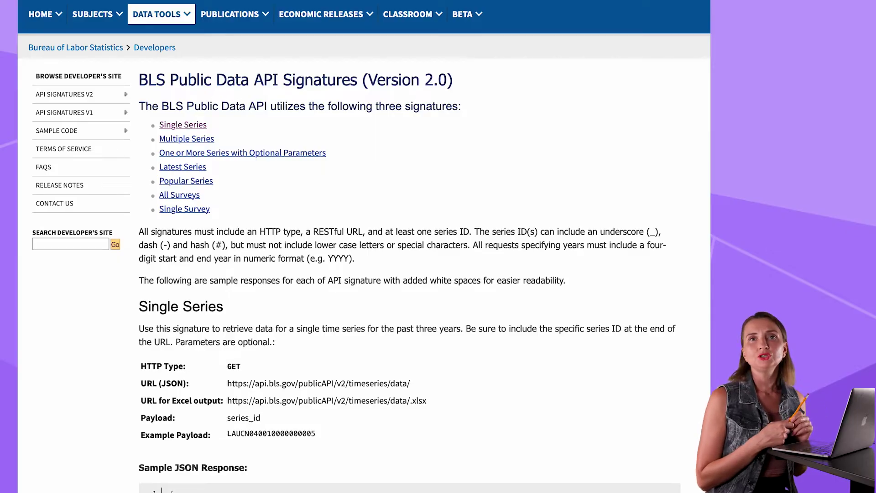
{"action": "triple_click", "coordinate": [253, 384]}
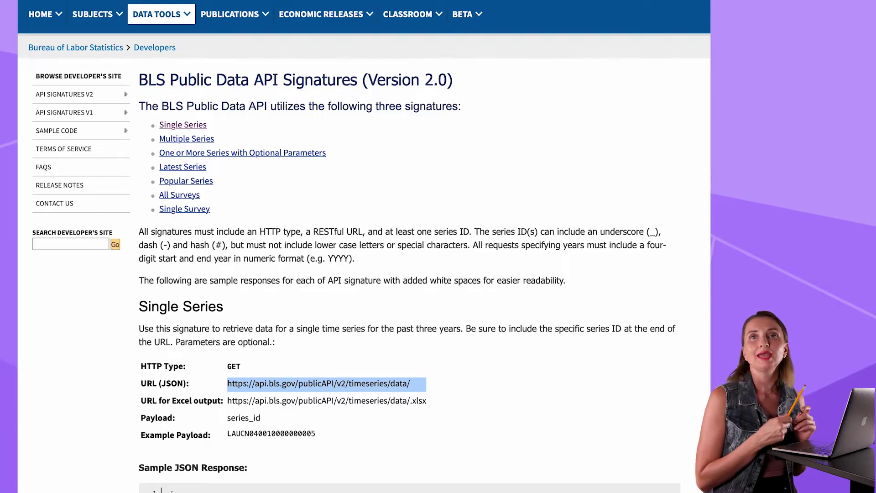
{"action": "triple_click", "coordinate": [253, 385]}
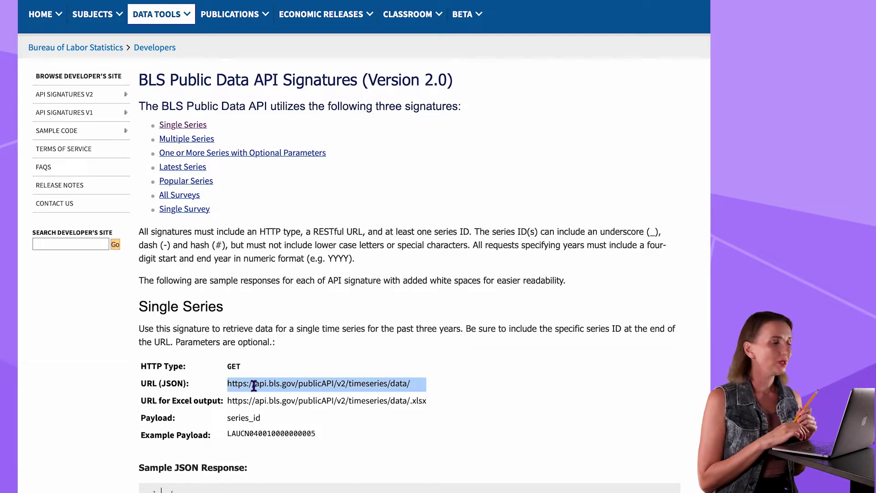
{"action": "double_click", "coordinate": [258, 435]}
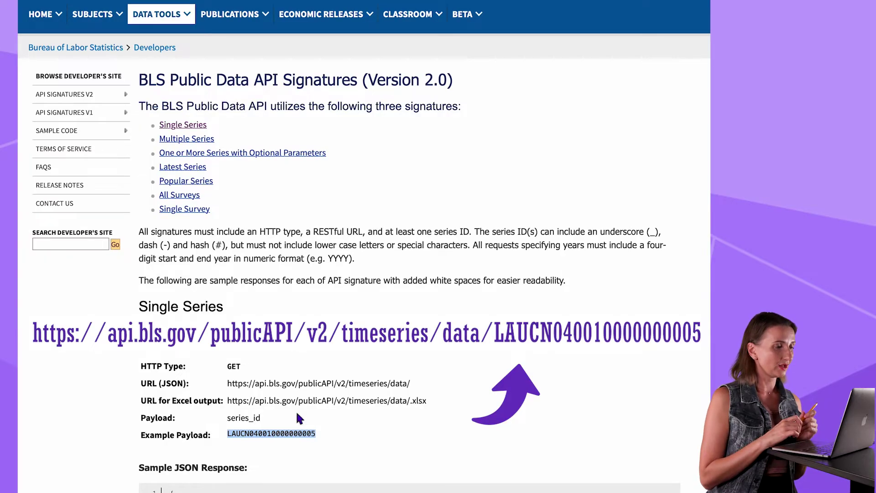
{"action": "key", "text": "ctrl+v"}
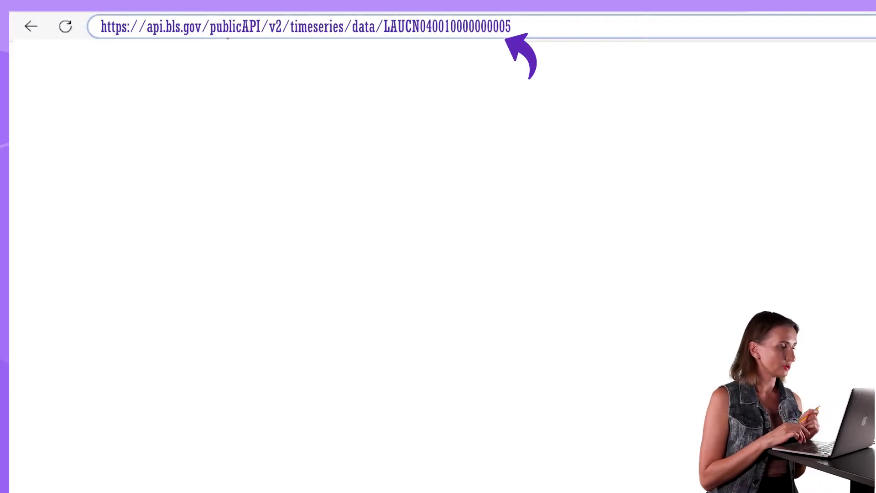
{"action": "key", "text": "Return"}
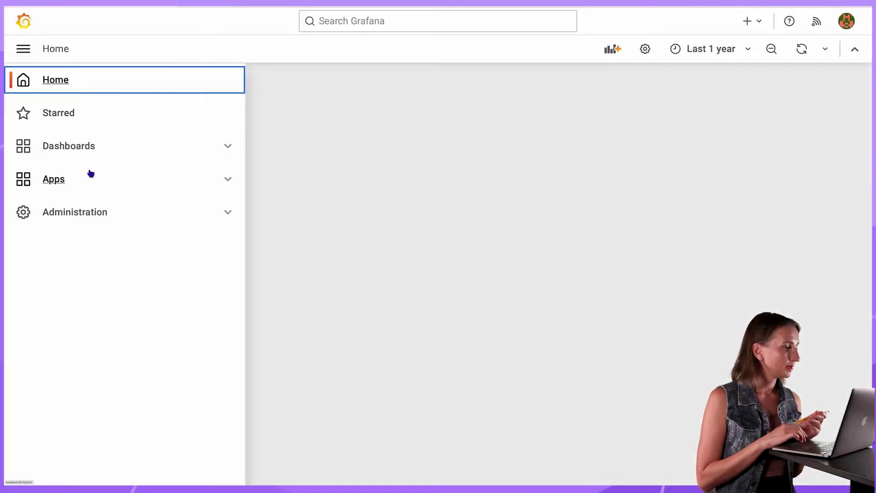
Save and test the Infinity data source with no authentication, then return to Data sources
{"action": "left_click", "coordinate": [107, 212]}
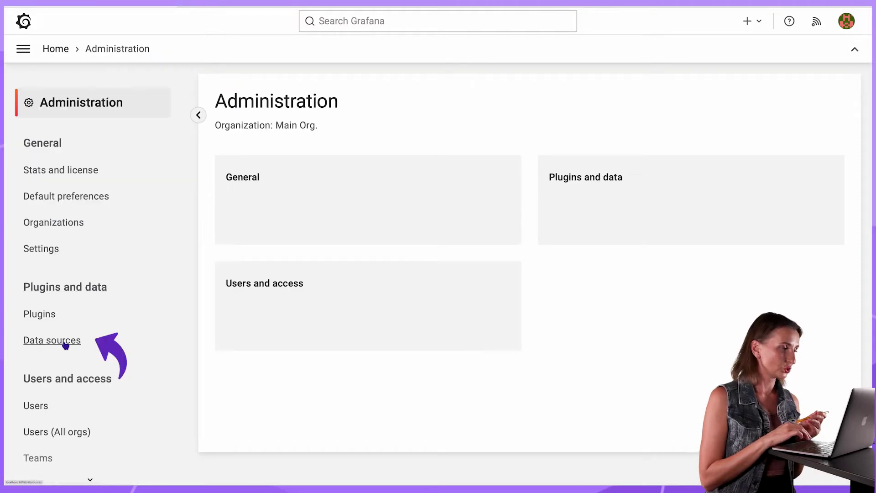
{"action": "left_click", "coordinate": [65, 346]}
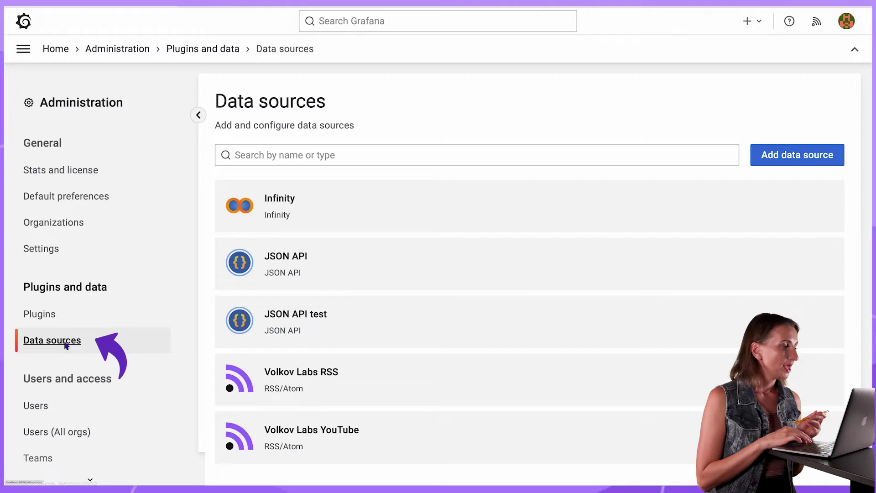
{"action": "left_click", "coordinate": [322, 198]}
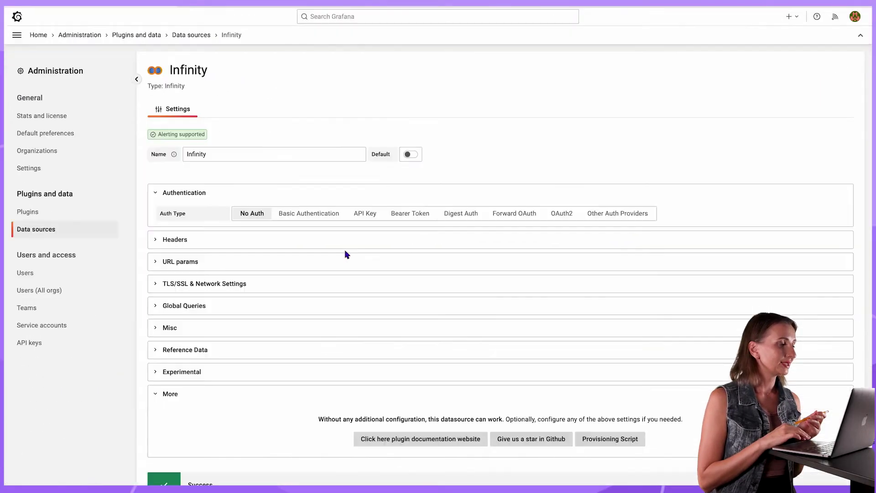
{"action": "left_click", "coordinate": [263, 469]}
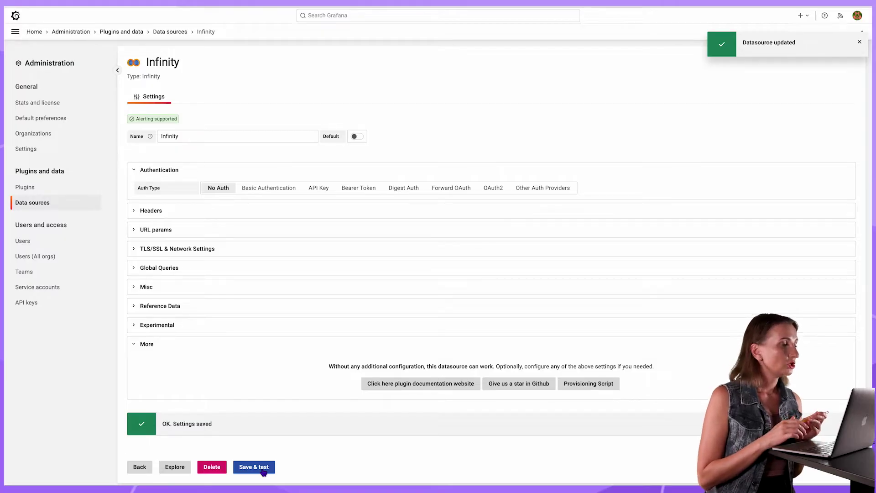
{"action": "left_click", "coordinate": [32, 203]}
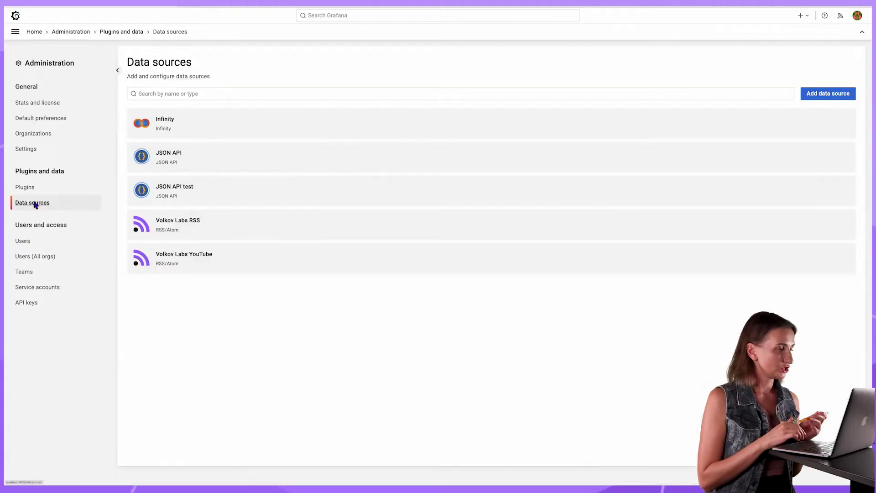
Paste the full BLS series URL into the JSON API data source and test it
{"action": "left_click", "coordinate": [280, 161]}
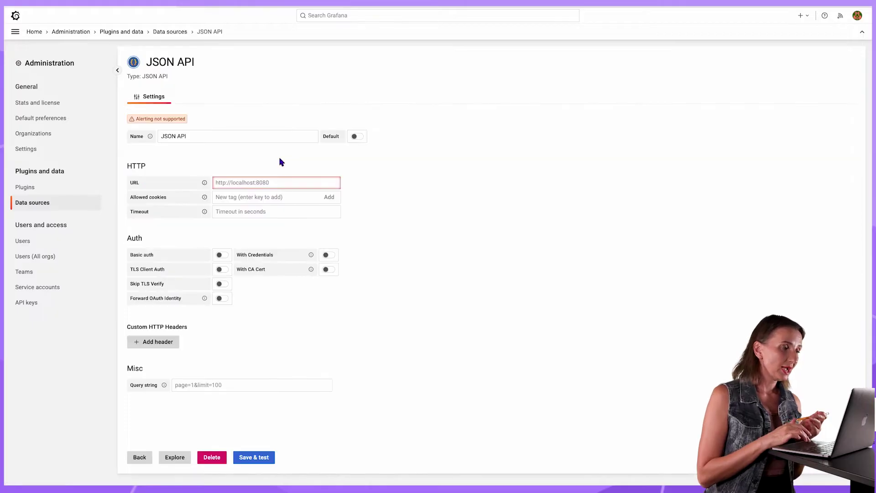
{"action": "left_click", "coordinate": [260, 457]}
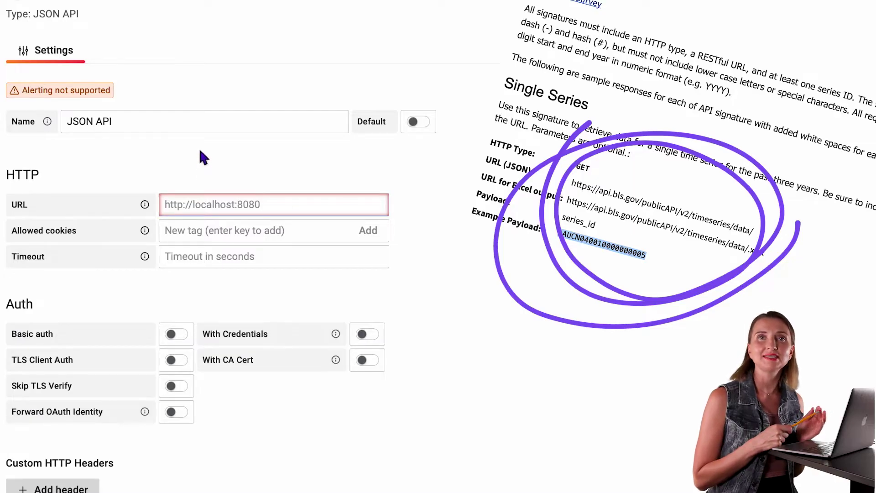
{"action": "key", "text": "ctrl+v"}
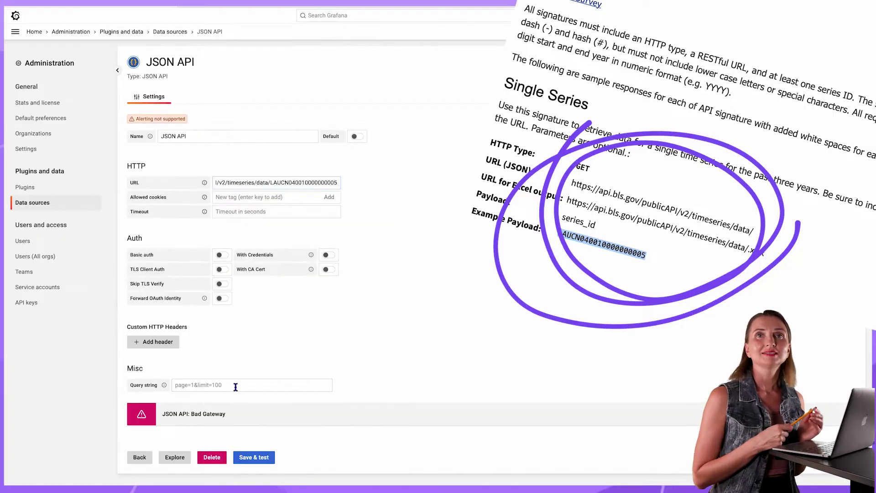
{"action": "left_click", "coordinate": [258, 459]}
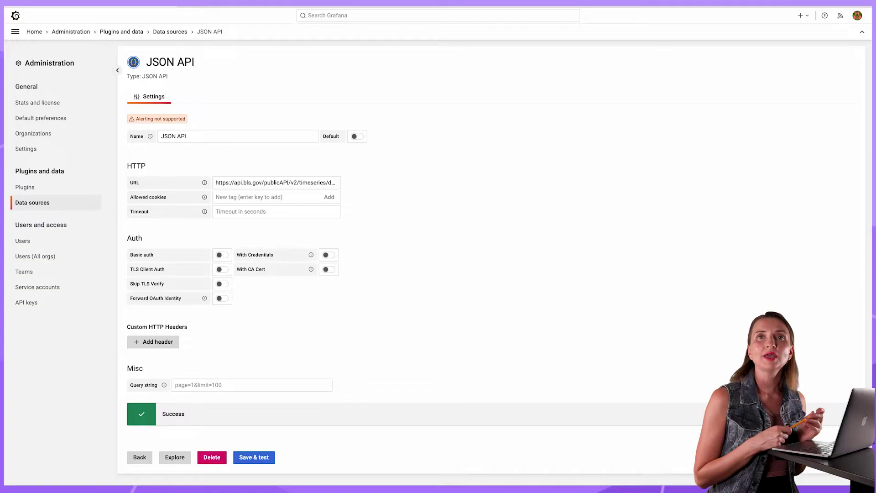
Trim the series ID from the URL, leaving the timeseries/data/ base, and save
{"action": "left_click", "coordinate": [319, 182]}
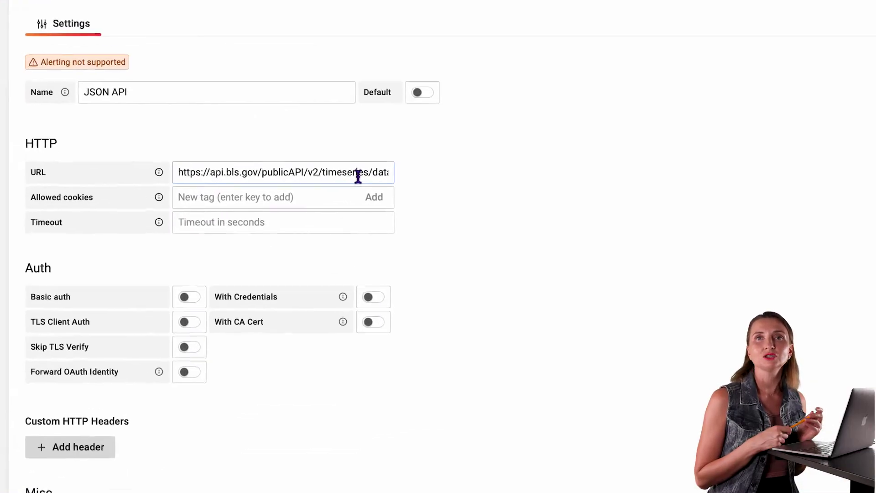
{"action": "key", "text": "End"}
{"action": "key", "text": "BackSpace"}
{"action": "key", "text": "BackSpace"}
{"action": "key", "text": "BackSpace"}
{"action": "key", "text": "BackSpace"}
{"action": "key", "text": "BackSpace"}
{"action": "key", "text": "BackSpace"}
{"action": "key", "text": "BackSpace"}
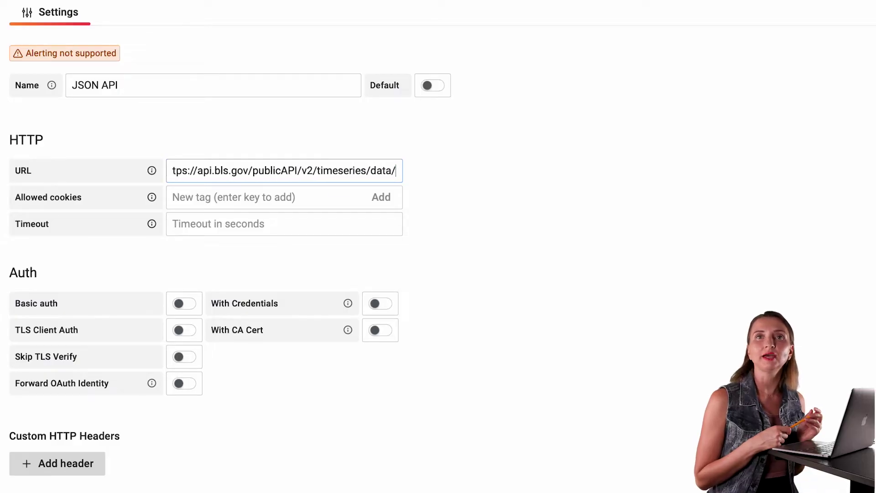
{"action": "left_click", "coordinate": [255, 457]}
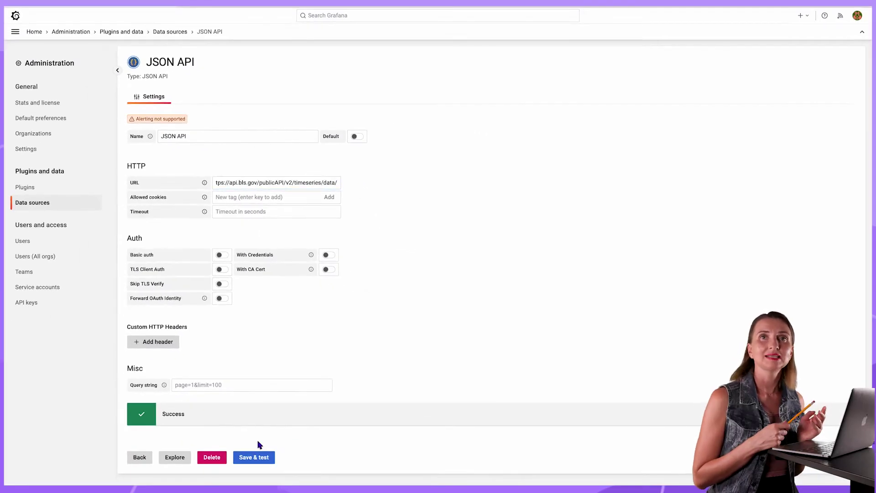
{"action": "left_click", "coordinate": [255, 457]}
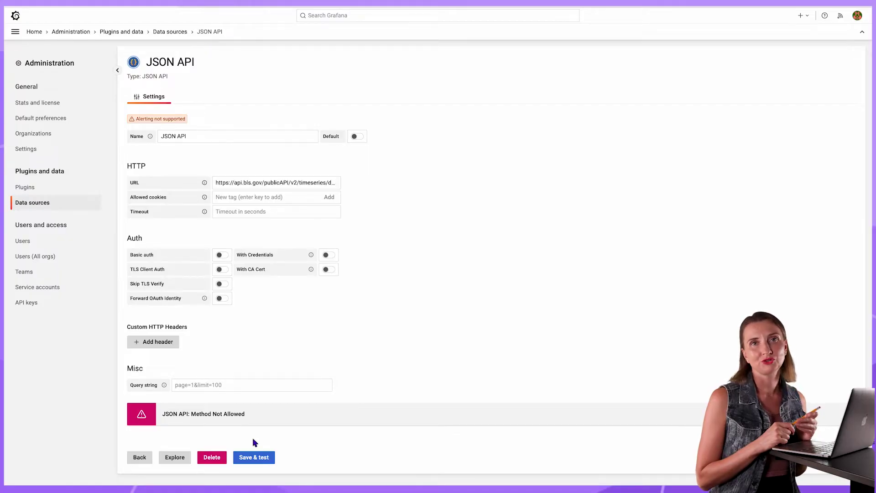
{"action": "left_click", "coordinate": [800, 15]}
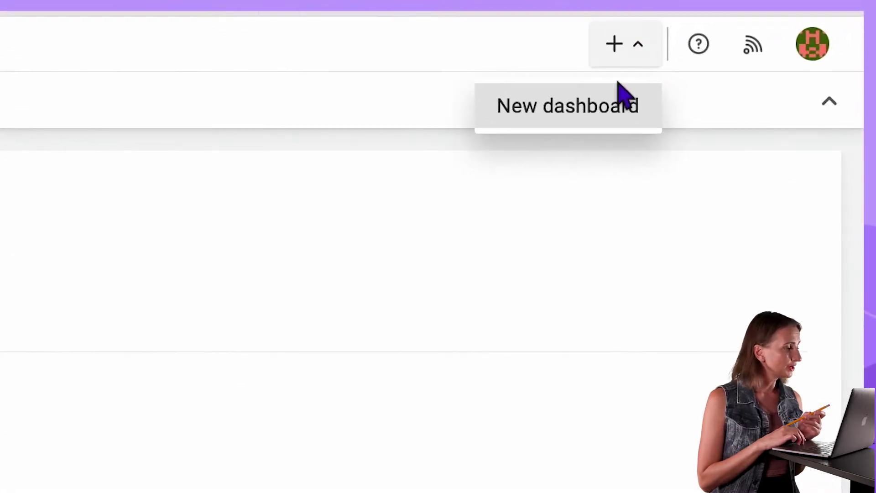
Create a new dashboard and save it as 'Infinity and JSON API Demo'
{"action": "left_click", "coordinate": [787, 33]}
{"action": "left_click", "coordinate": [331, 106]}
{"action": "triple_click", "coordinate": [568, 87]}
{"action": "type", "text": "Infinity and JSON API Demo"}
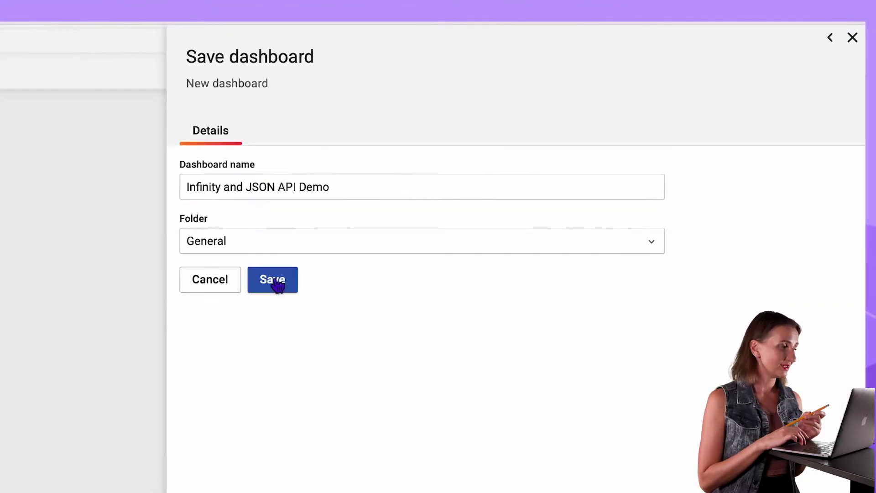
{"action": "left_click", "coordinate": [578, 135]}
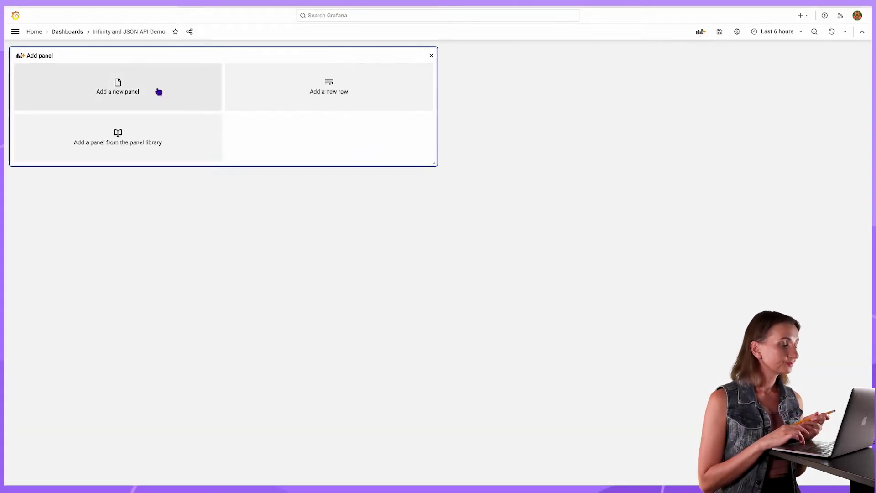
Add a panel querying the JSON API data source, shown in Table view
{"action": "left_click", "coordinate": [158, 92]}
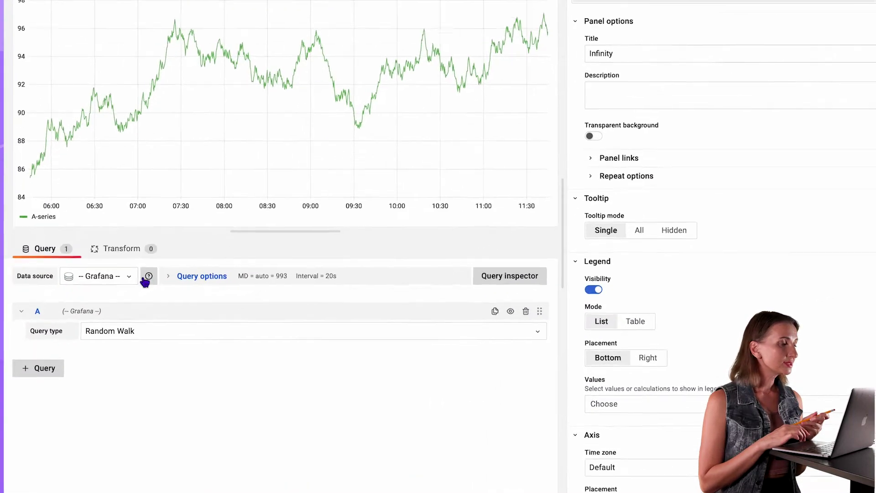
{"action": "left_click", "coordinate": [179, 250]}
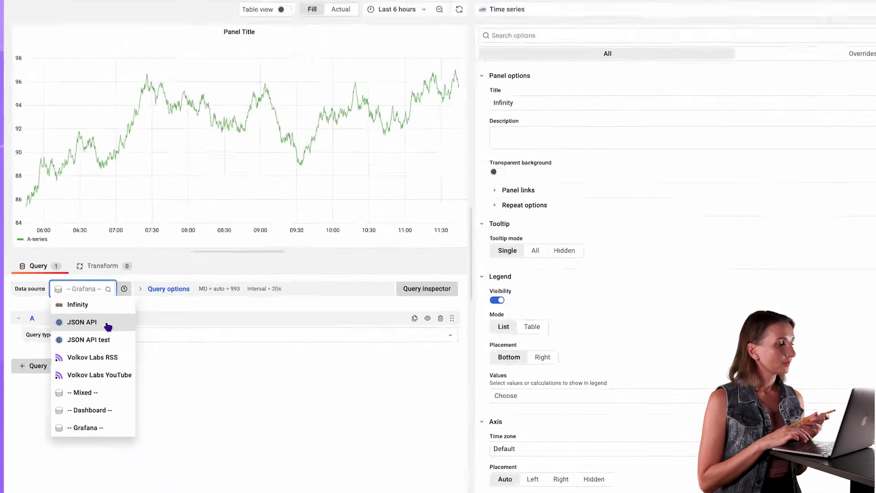
{"action": "left_click", "coordinate": [186, 302]}
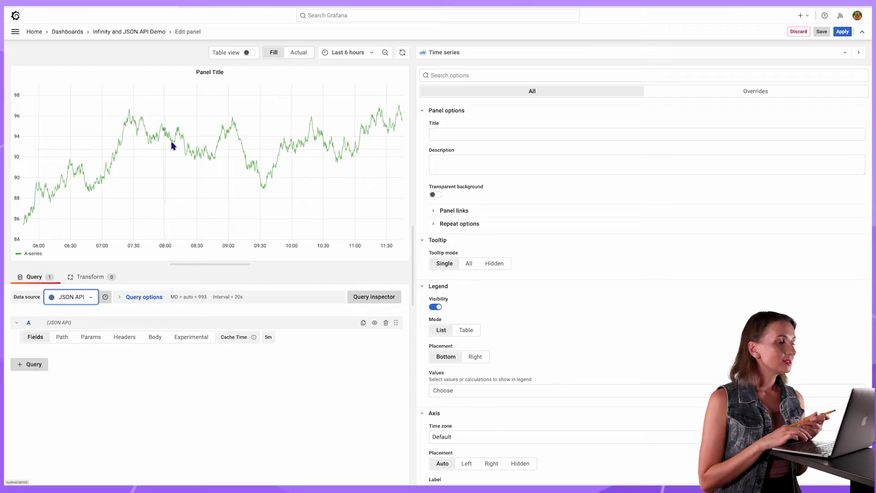
{"action": "left_click", "coordinate": [249, 53]}
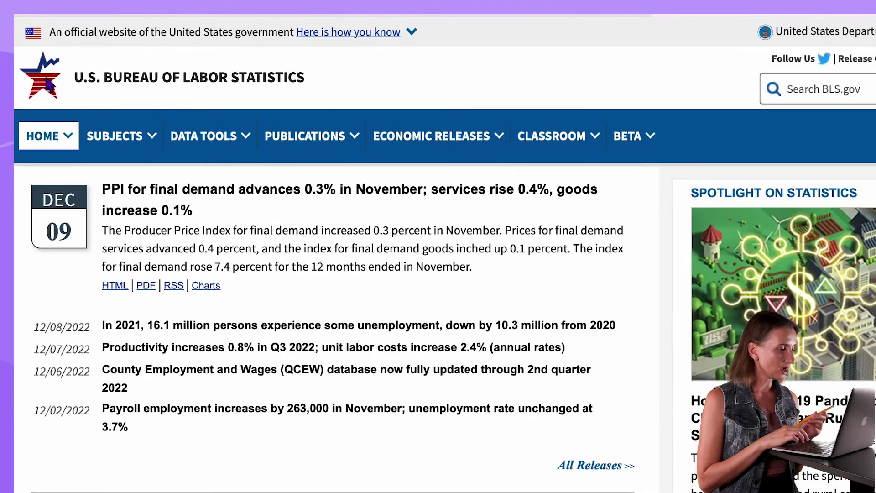
Search Data Finder for 'unemployment' and select the (Seas) Unemployment Rate Series ID LNS14000000
{"action": "left_click", "coordinate": [247, 144]}
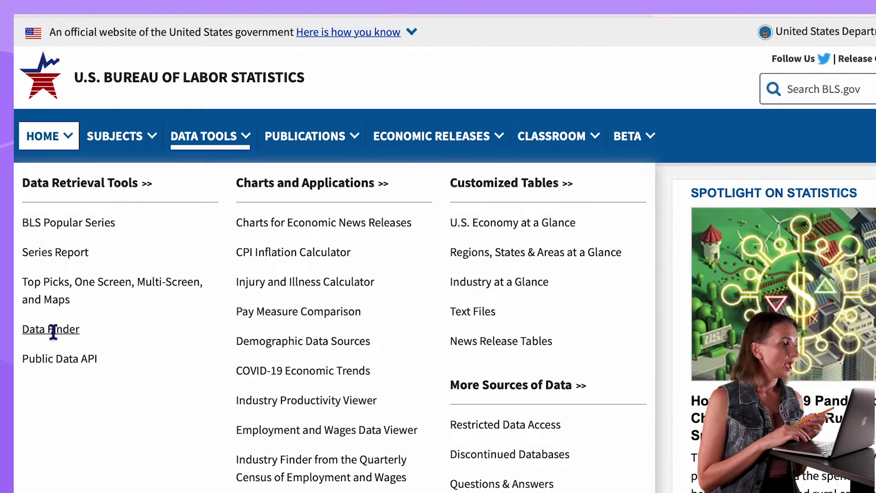
{"action": "type", "text": "unemployment"}
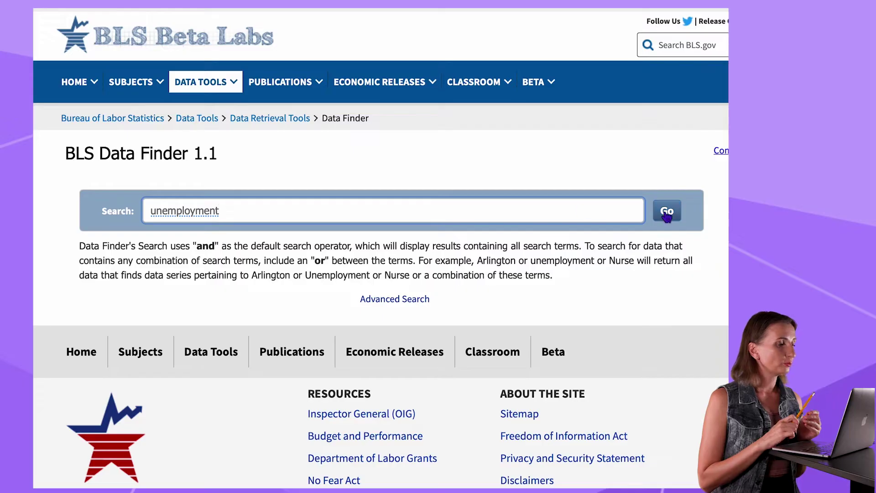
{"action": "left_click", "coordinate": [667, 211]}
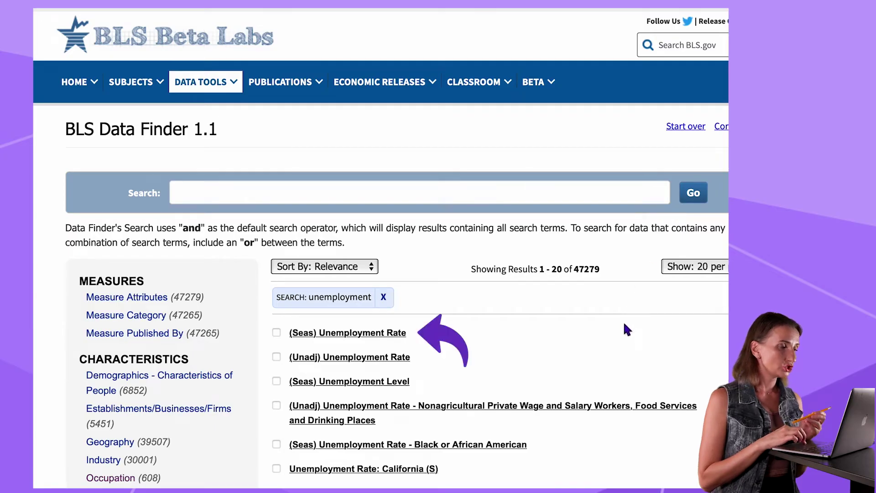
{"action": "left_click", "coordinate": [378, 334]}
{"action": "scroll", "coordinate": [280, 255], "scroll_direction": "down", "scroll_amount": 2}
{"action": "scroll", "coordinate": [280, 254], "scroll_direction": "down", "scroll_amount": 2}
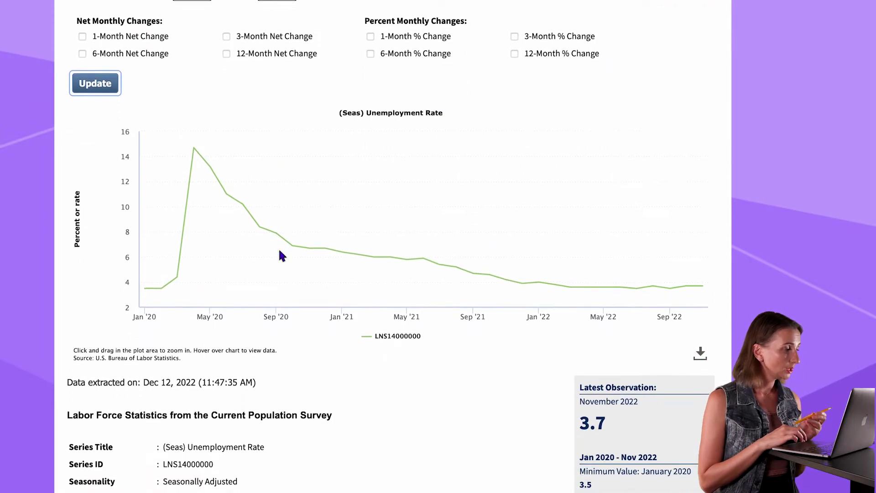
{"action": "scroll", "coordinate": [280, 255], "scroll_direction": "down", "scroll_amount": 2}
{"action": "scroll", "coordinate": [281, 254], "scroll_direction": "down", "scroll_amount": 1}
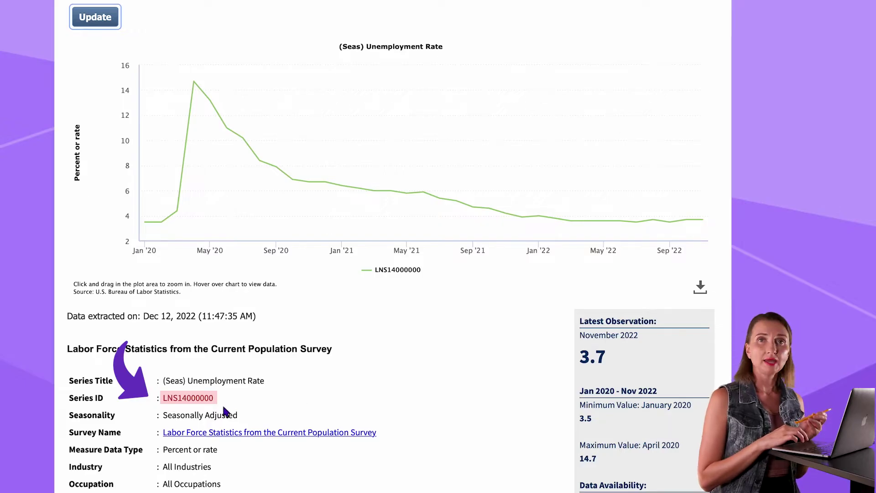
{"action": "left_click", "coordinate": [219, 402]}
{"action": "left_click_drag", "start_coordinate": [219, 404], "coordinate": [166, 401]}
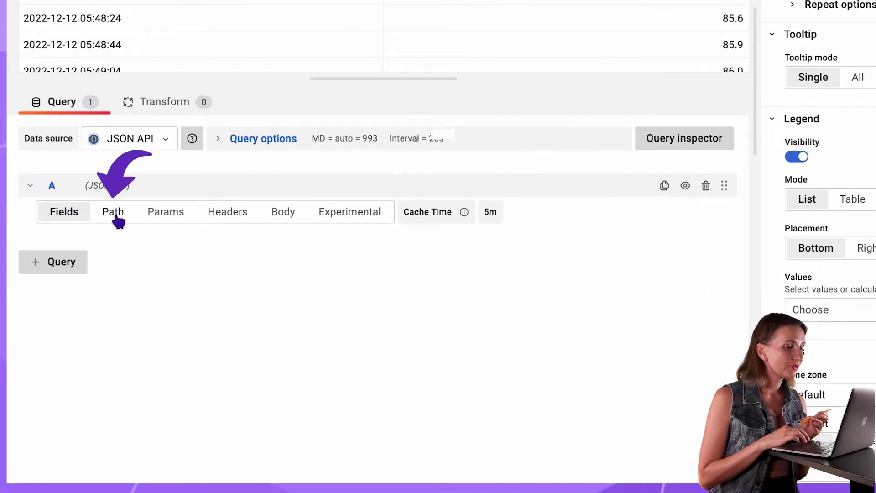
Enter /LNS14000000 as query A's path, then return to the Fields tab
{"action": "left_click", "coordinate": [113, 212]}
{"action": "left_click", "coordinate": [121, 238]}
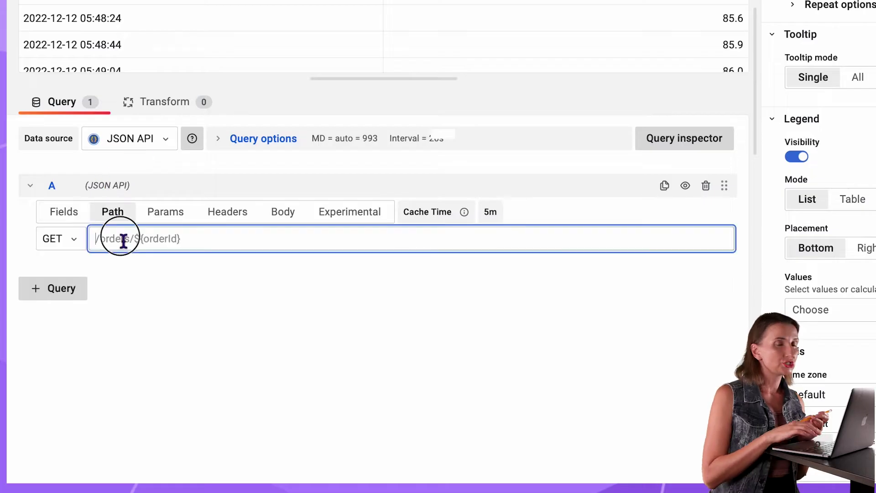
{"action": "type", "text": "/LNS14000000"}
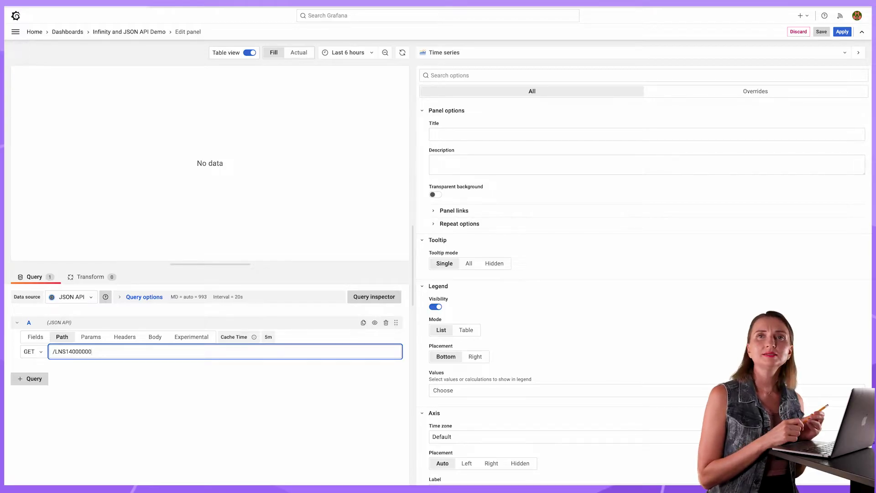
{"action": "left_click", "coordinate": [31, 338]}
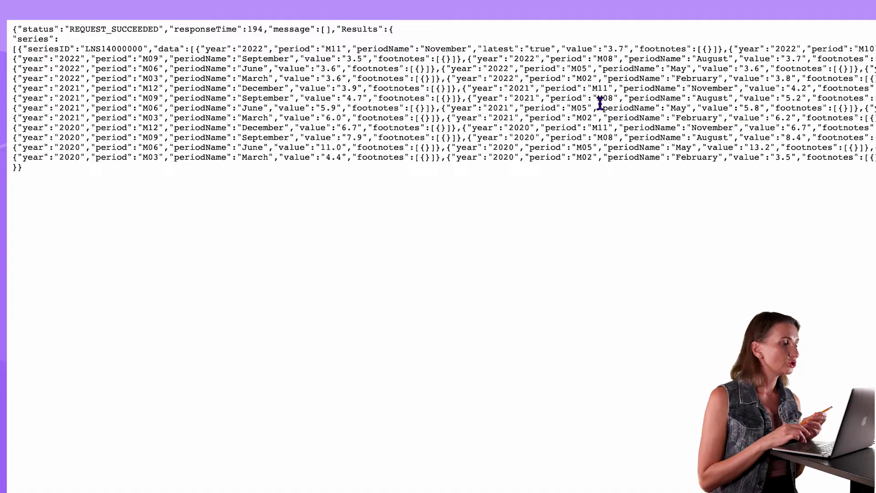
Paste the copied BLS unemployment response into unEmploymentRate.json and apply Format Document
{"action": "key", "text": "ctrl+a"}
{"action": "key", "text": "ctrl+c"}
{"action": "key", "text": "ctrl+v"}
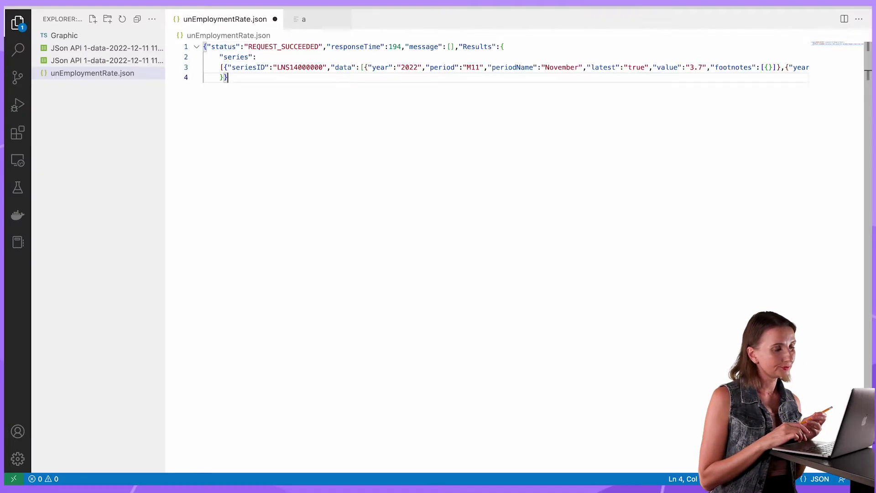
{"action": "right_click", "coordinate": [298, 131]}
{"action": "left_click", "coordinate": [460, 157]}
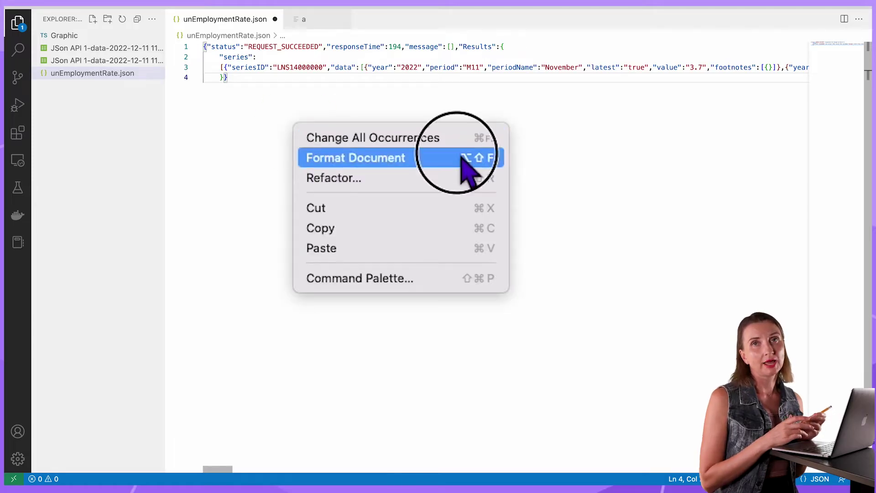
{"action": "scroll", "coordinate": [475, 127], "scroll_direction": "up", "scroll_amount": 15}
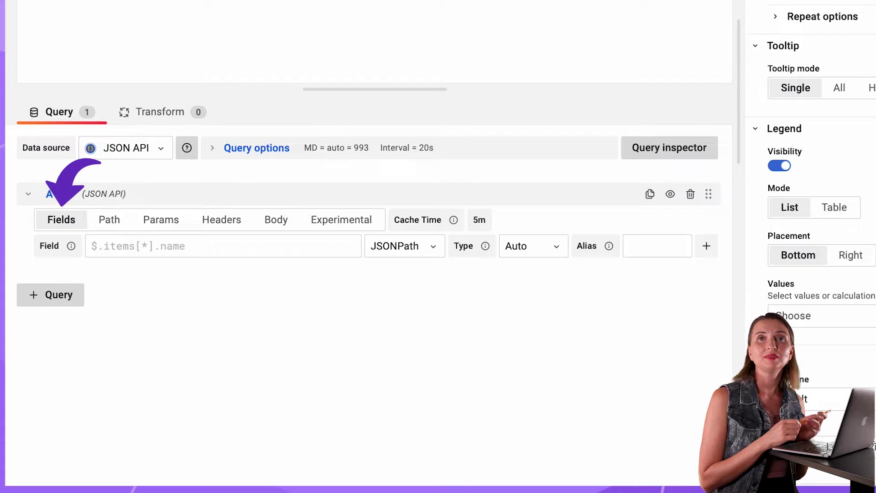
Add fields $.Results.series[0].data[*].year, .periodName and .value to the JSON API query
{"action": "left_click", "coordinate": [175, 248]}
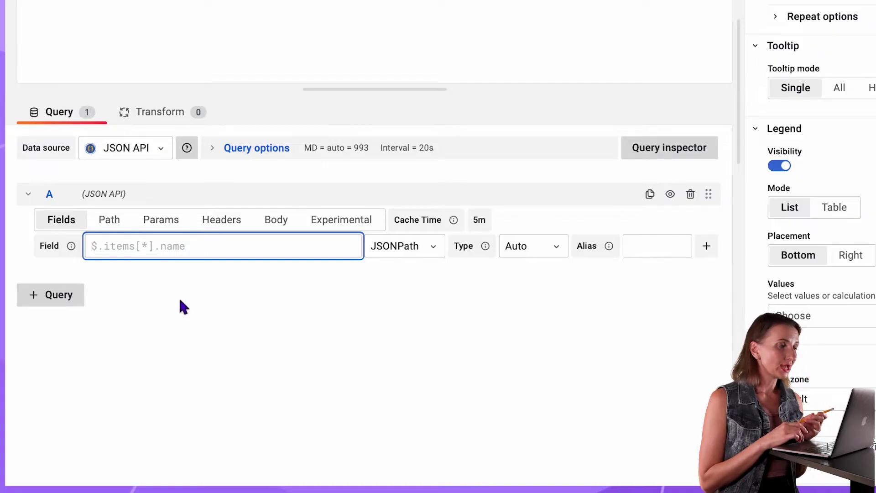
{"action": "type", "text": "$.Results"}
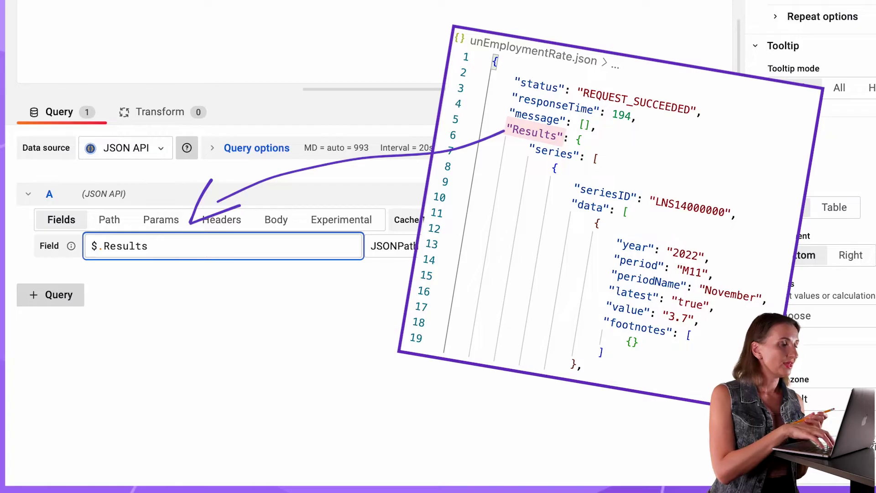
{"action": "type", "text": ".ser"}
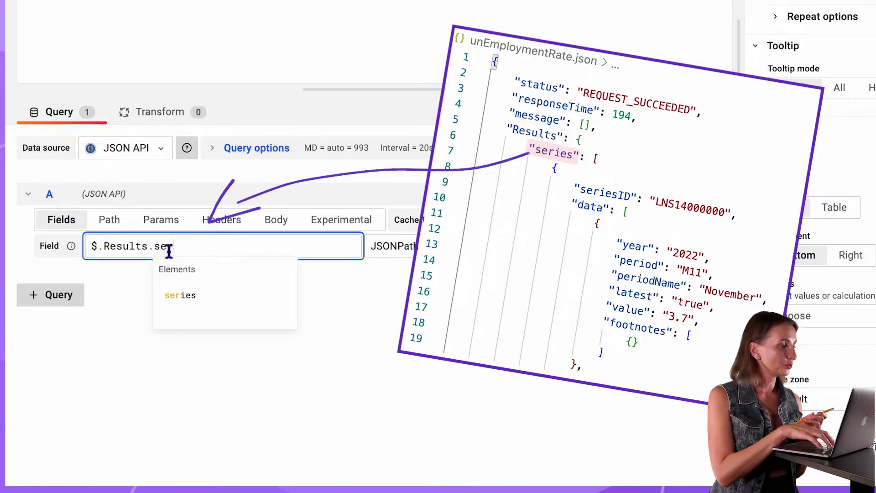
{"action": "type", "text": "ies"}
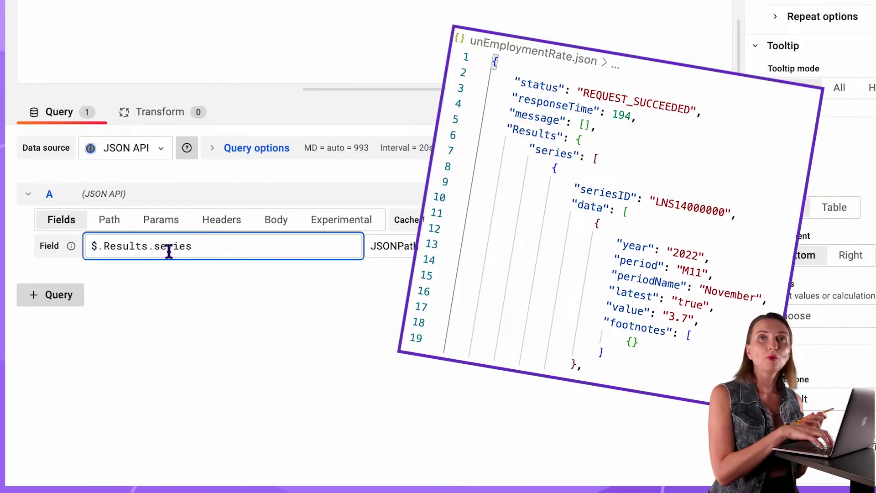
{"action": "type", "text": "[0]."}
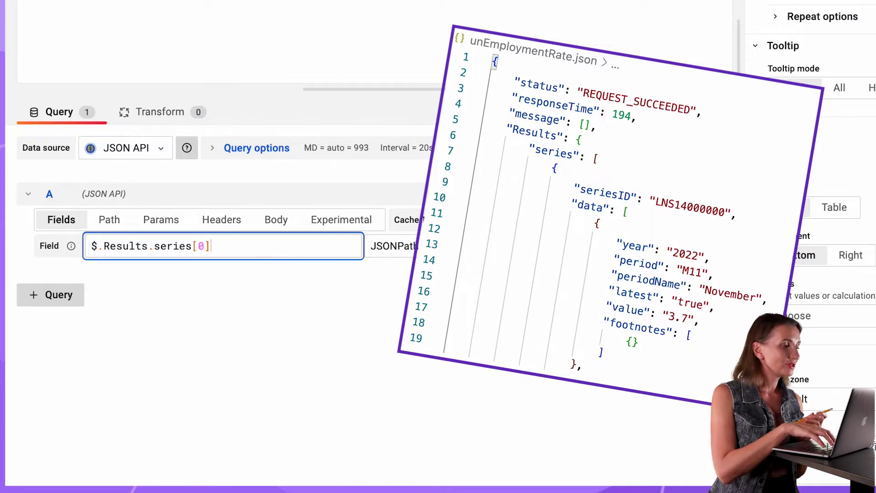
{"action": "type", "text": "data"}
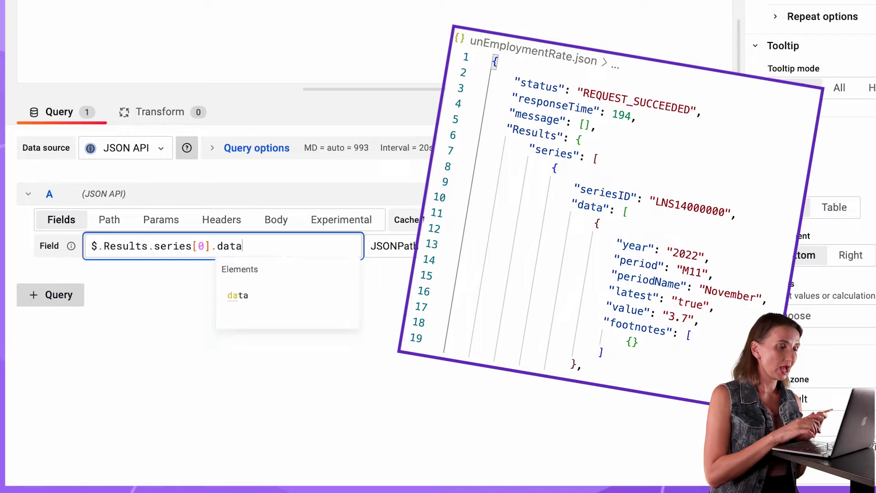
{"action": "type", "text": "[*]."}
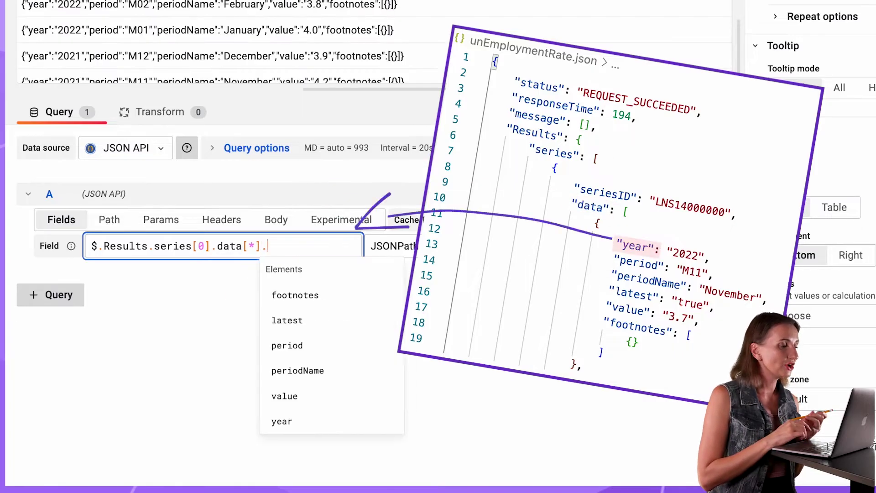
{"action": "type", "text": "year"}
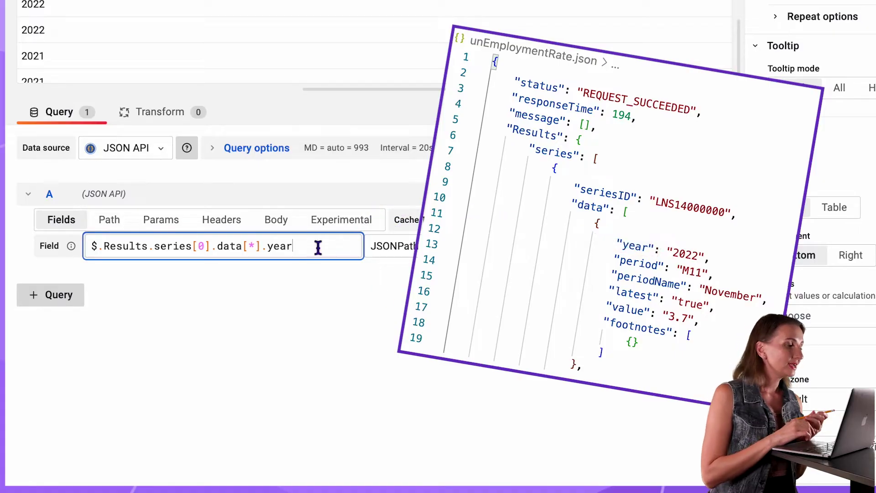
{"action": "triple_click", "coordinate": [317, 246]}
{"action": "key", "text": "ctrl+c"}
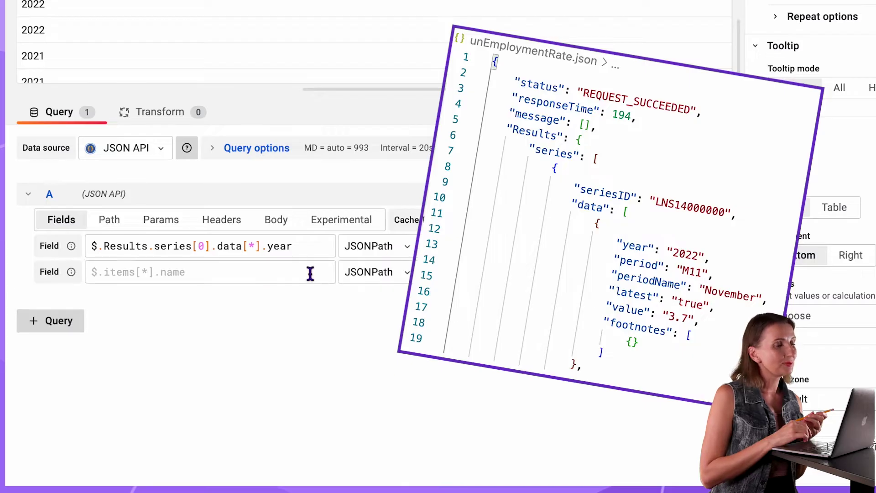
{"action": "left_click", "coordinate": [305, 271]}
{"action": "key", "text": "ctrl+v"}
{"action": "key", "text": "BackSpace"}
{"action": "key", "text": "BackSpace"}
{"action": "key", "text": "BackSpace"}
{"action": "type", "text": "periodName"}
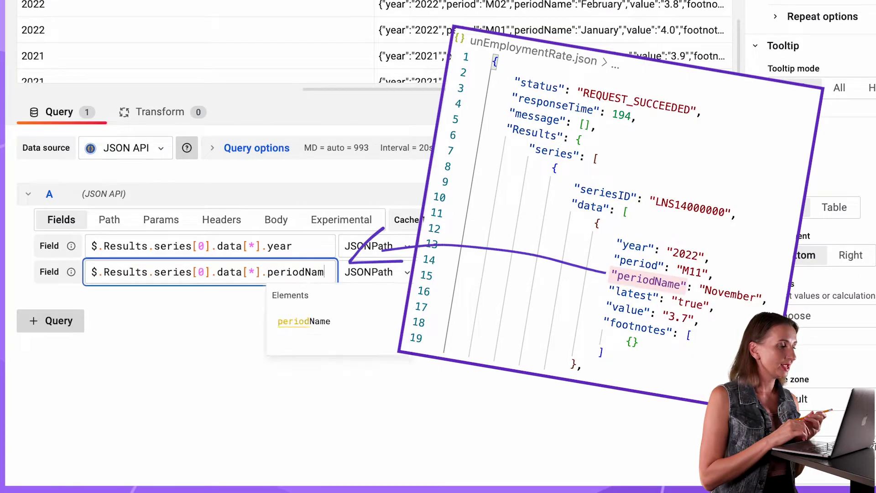
{"action": "key", "text": "Return"}
{"action": "left_click", "coordinate": [295, 325]}
{"action": "key", "text": "ctrl+v"}
{"action": "key", "text": "BackSpace"}
{"action": "key", "text": "BackSpace"}
{"action": "key", "text": "BackSpace"}
{"action": "key", "text": "BackSpace"}
{"action": "type", "text": "v"}
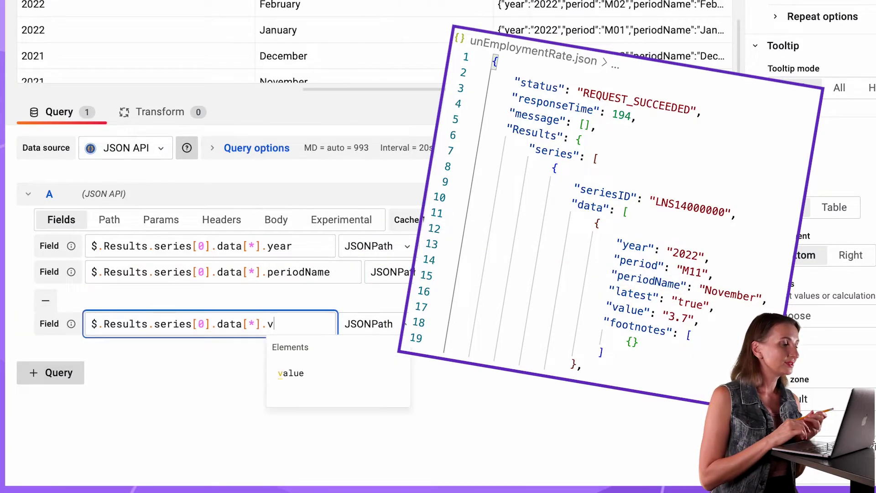
{"action": "type", "text": "alue"}
{"action": "left_click", "coordinate": [453, 368]}
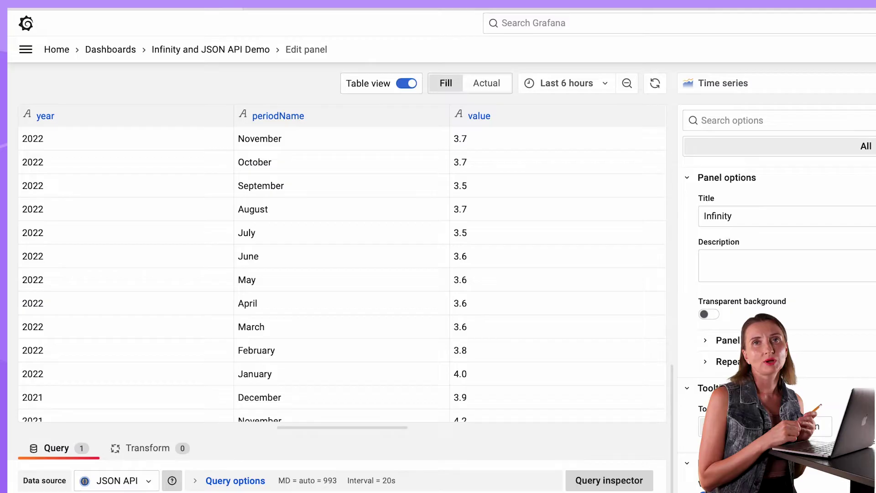
Make the panel Apache ECharts, replacing the default function with year/month/value mapping code
{"action": "left_click", "coordinate": [845, 54]}
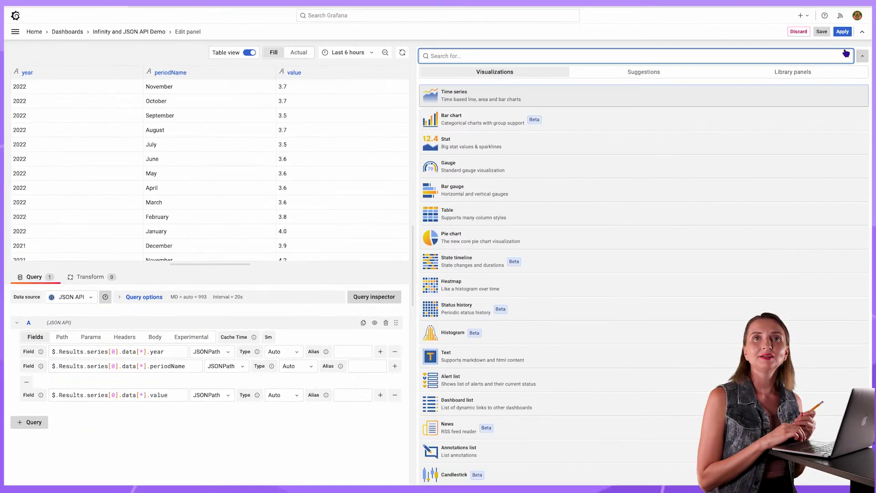
{"action": "type", "text": "echar"}
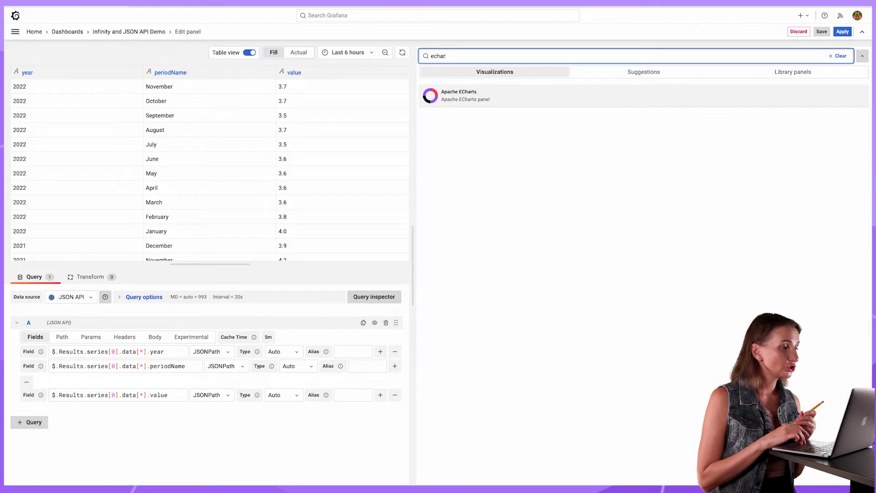
{"action": "left_click", "coordinate": [771, 100]}
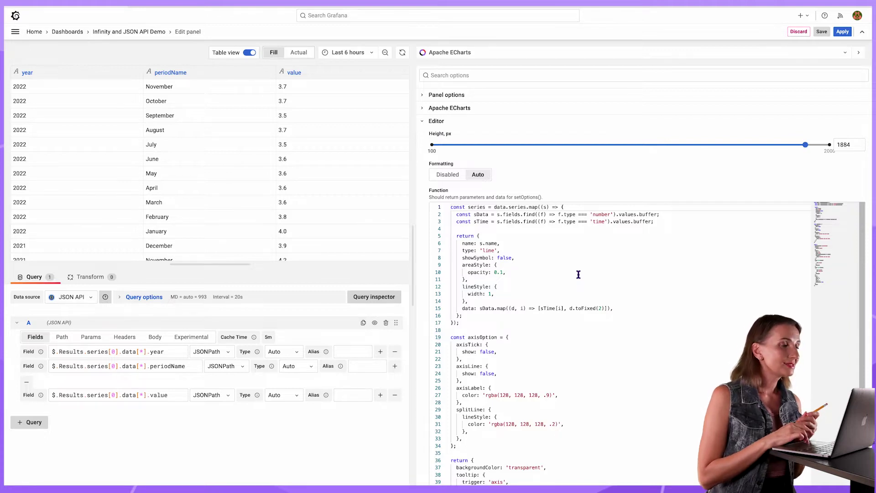
{"action": "key", "text": "ctrl+a"}
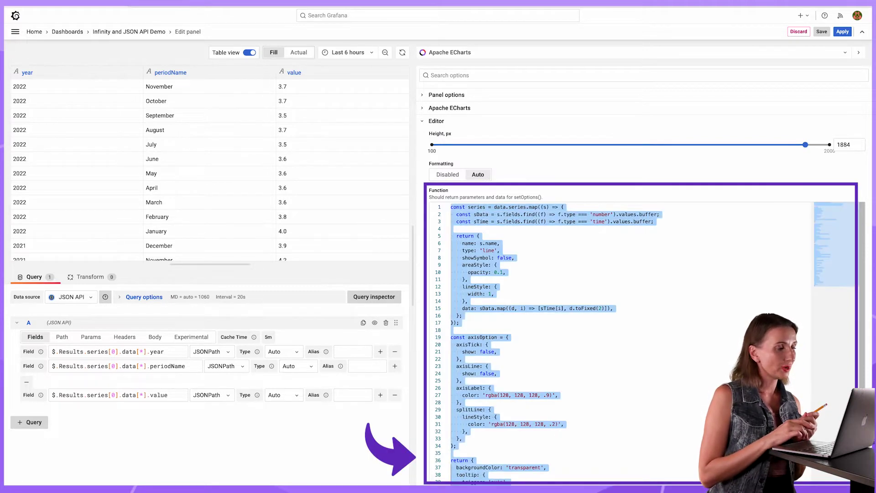
{"action": "key", "text": "Delete"}
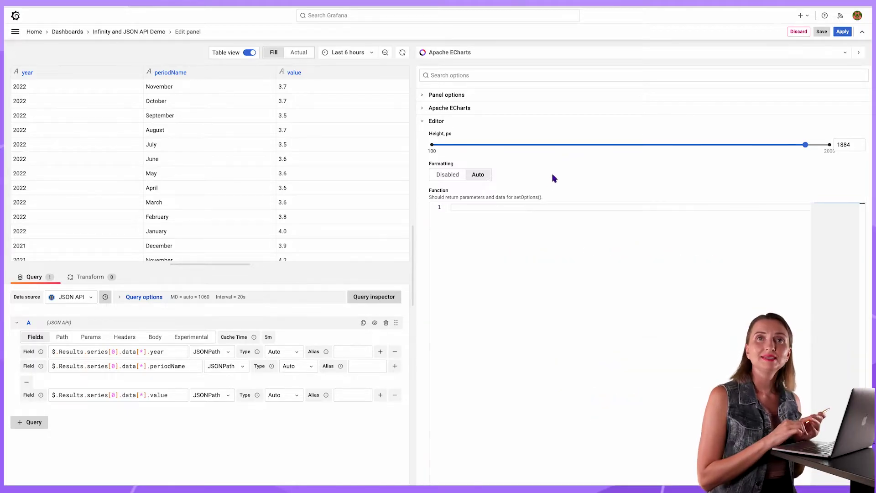
{"action": "key", "text": "ctrl+v"}
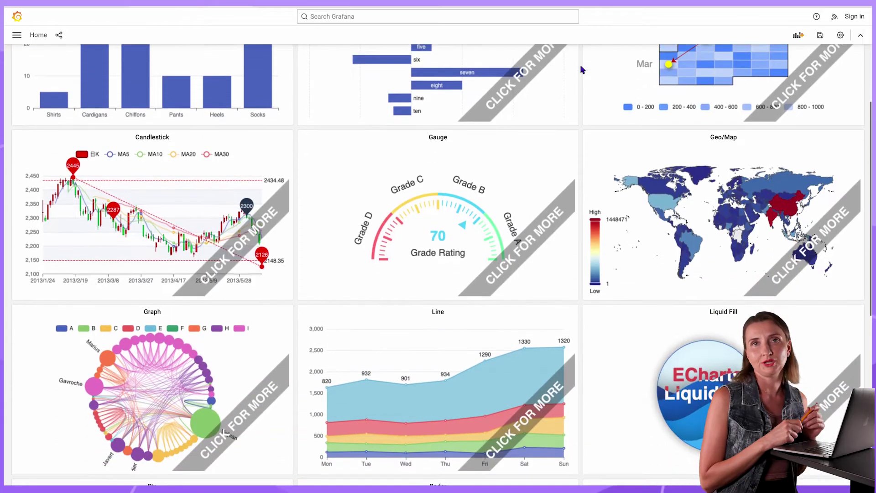
{"action": "scroll", "coordinate": [581, 69], "scroll_direction": "down", "scroll_amount": 1}
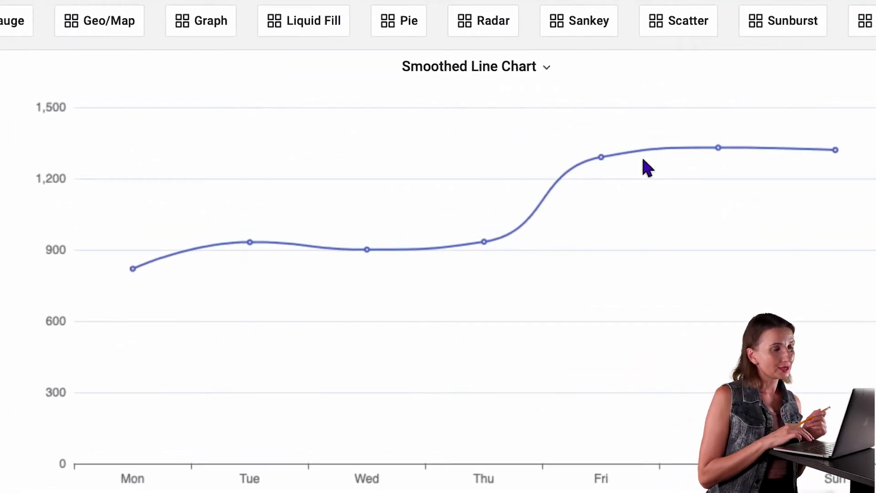
Paste the Smoothed Line Chart example's code below the month_yearA line and turn off Table view
{"action": "left_click", "coordinate": [548, 70]}
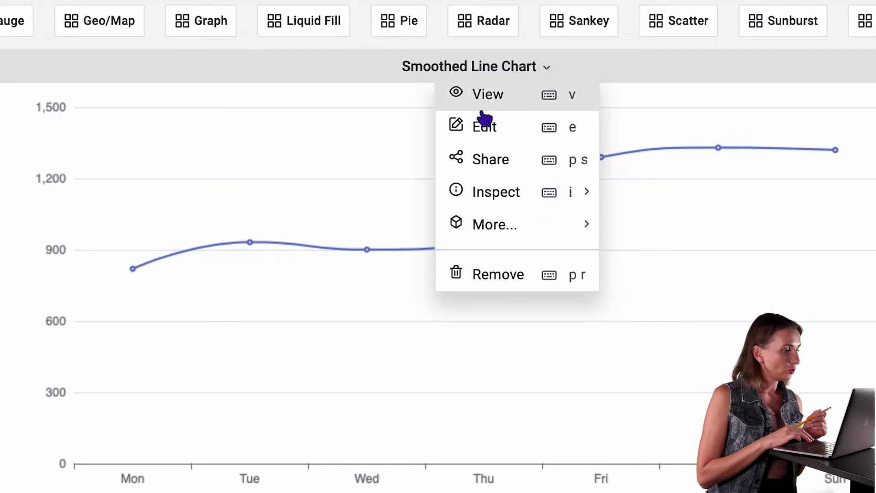
{"action": "left_click", "coordinate": [475, 130]}
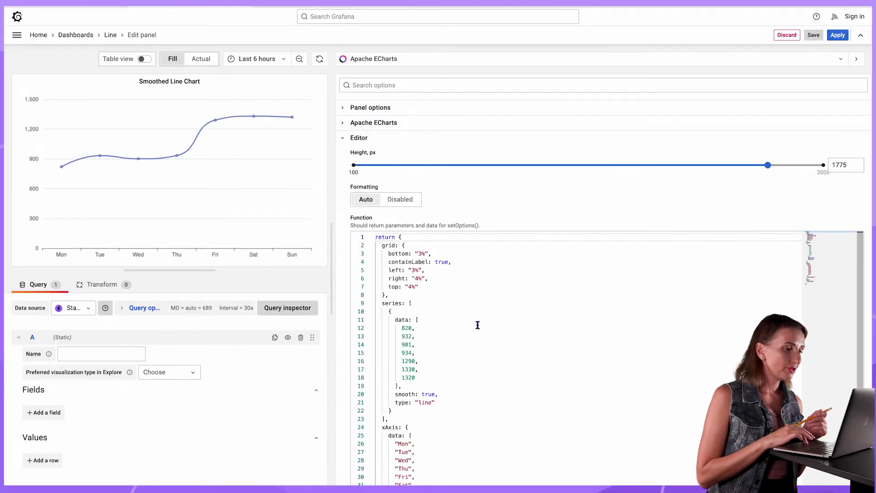
{"action": "left_click", "coordinate": [477, 330]}
{"action": "key", "text": "ctrl+a"}
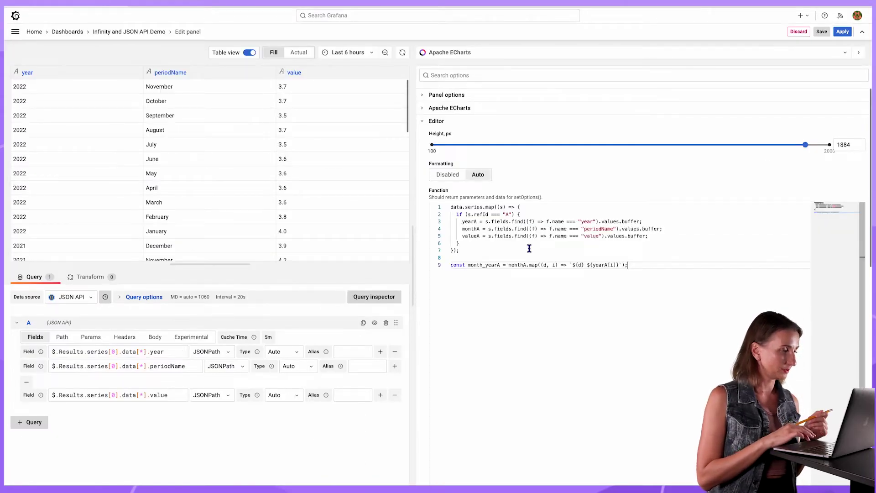
{"action": "left_click", "coordinate": [528, 310]}
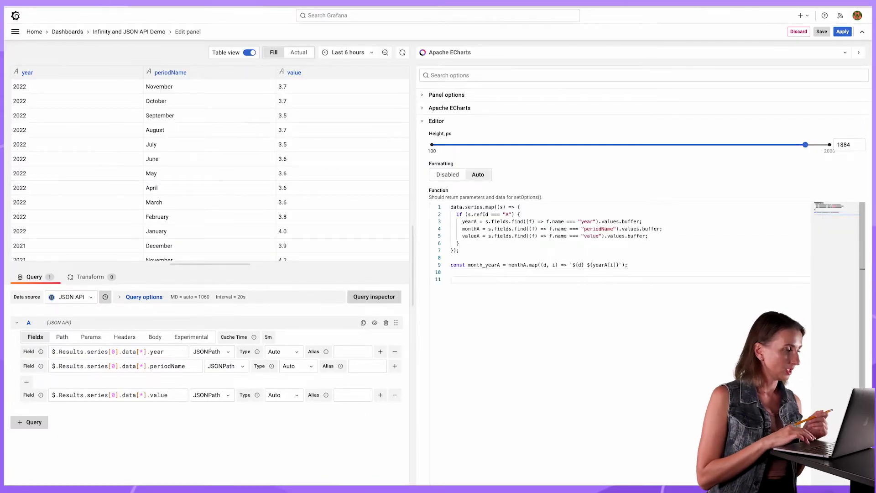
{"action": "key", "text": "ctrl+v"}
{"action": "left_click", "coordinate": [251, 54]}
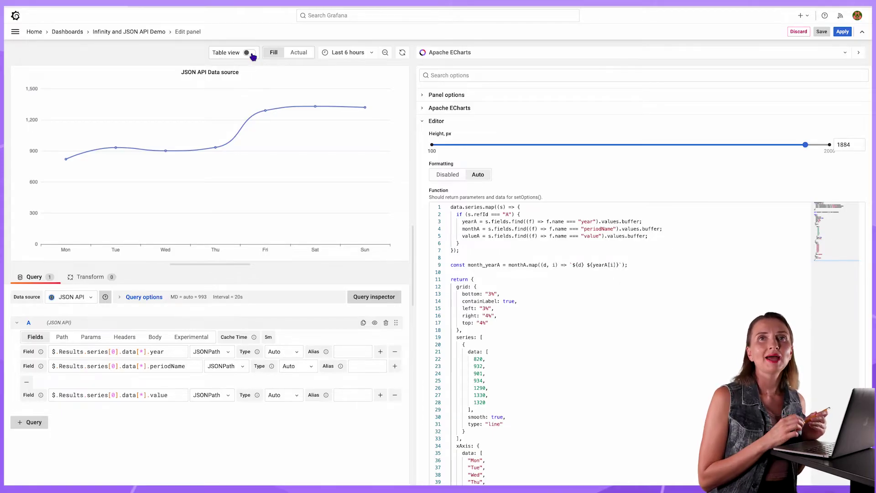
Use valueA.reverse() as the series data and month_yearA.reverse() as the xAxis data
{"action": "double_click", "coordinate": [316, 239]}
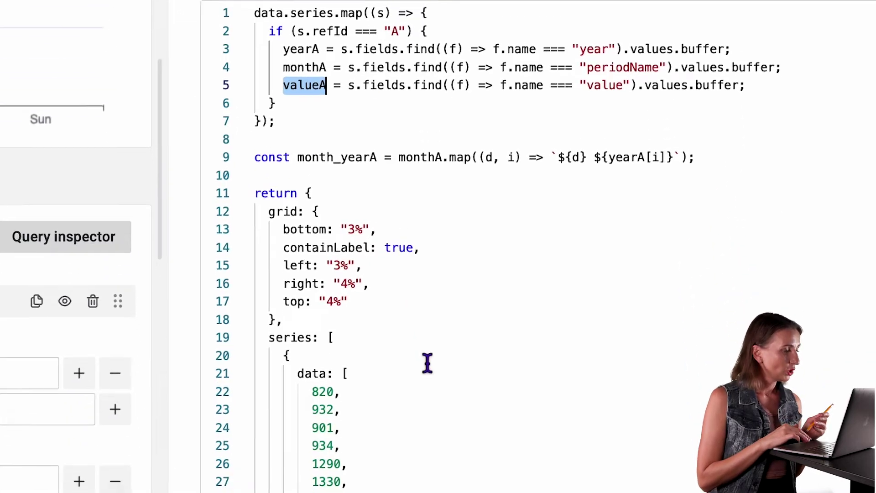
{"action": "left_click_drag", "start_coordinate": [333, 239], "coordinate": [300, 383]}
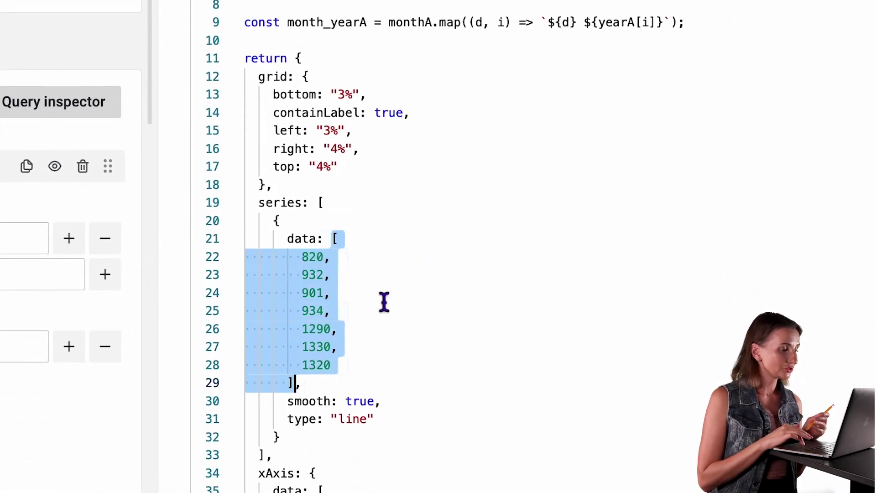
{"action": "key", "text": "ctrl+v"}
{"action": "type", "text": ".reverse()"}
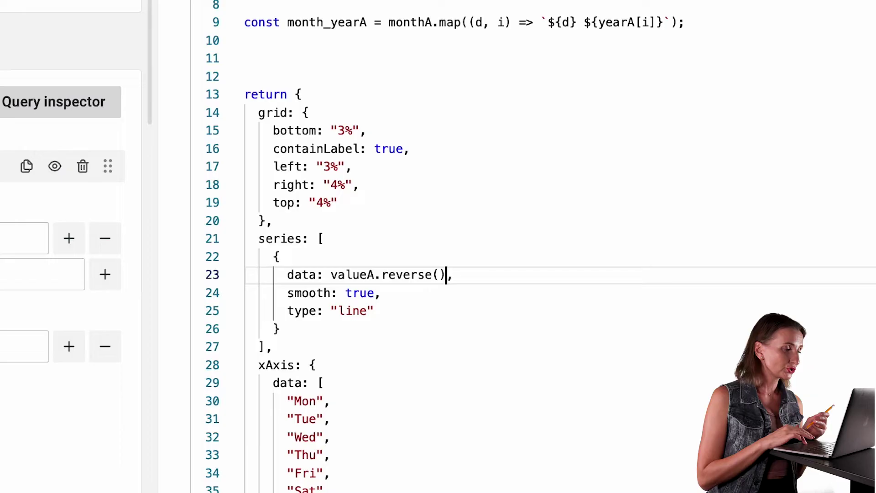
{"action": "double_click", "coordinate": [348, 22]}
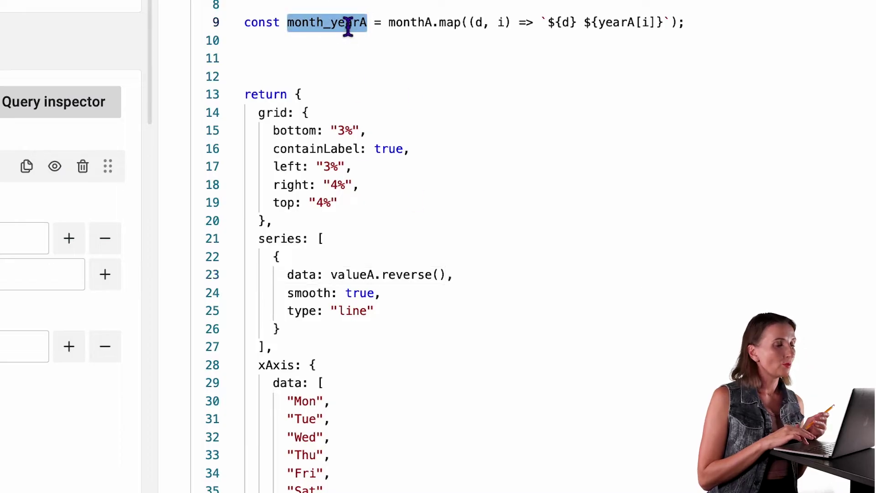
{"action": "scroll", "coordinate": [513, 250], "scroll_direction": "down", "scroll_amount": 3}
{"action": "left_click_drag", "start_coordinate": [317, 267], "coordinate": [282, 411]}
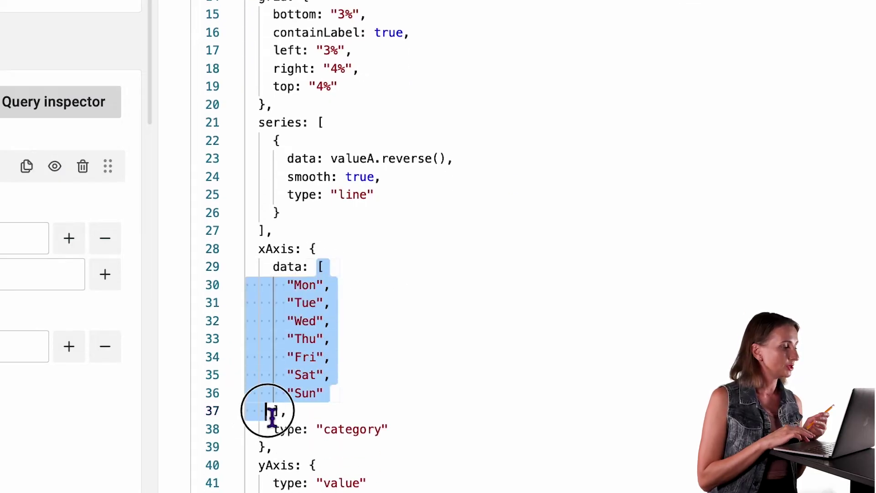
{"action": "key", "text": "ctrl+v"}
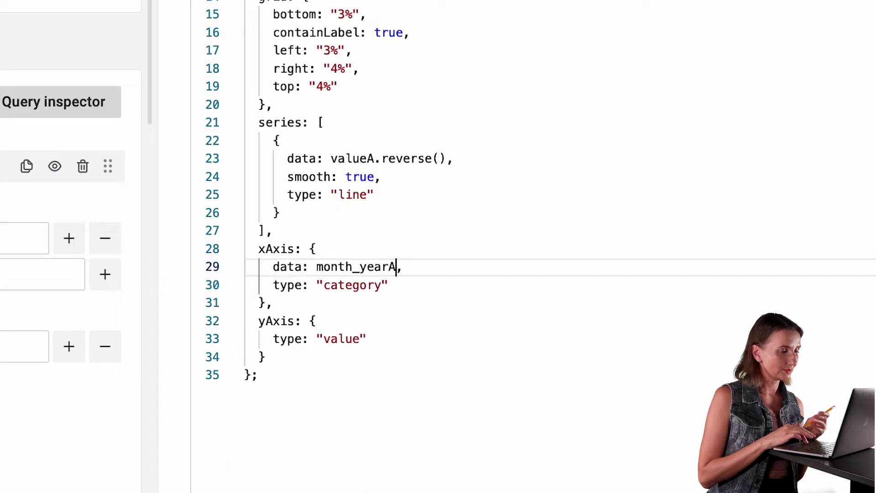
{"action": "type", "text": ".reverse()"}
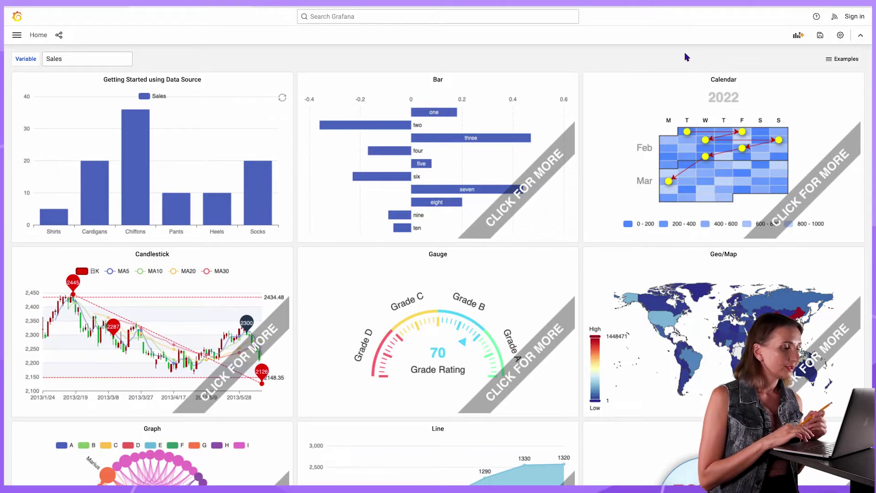
Edit the Line examples' Temperature Change in the Coming Week panel and copy its markPoint block
{"action": "left_click", "coordinate": [845, 62]}
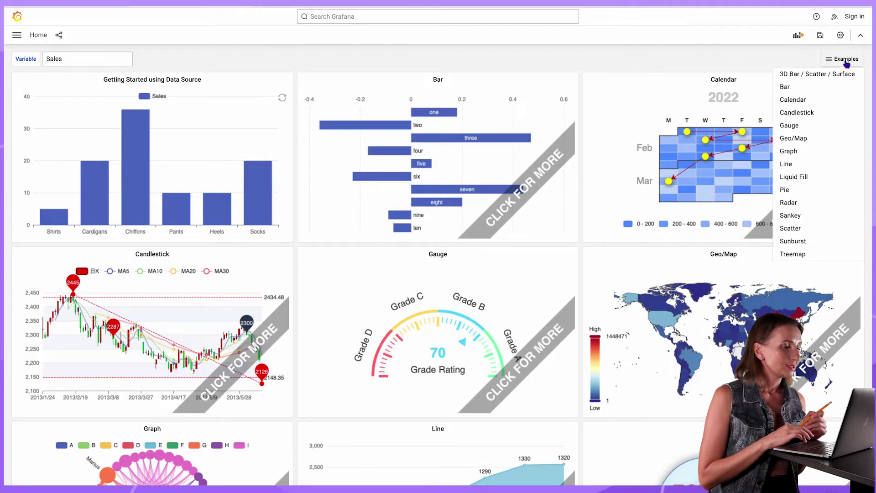
{"action": "left_click", "coordinate": [803, 165]}
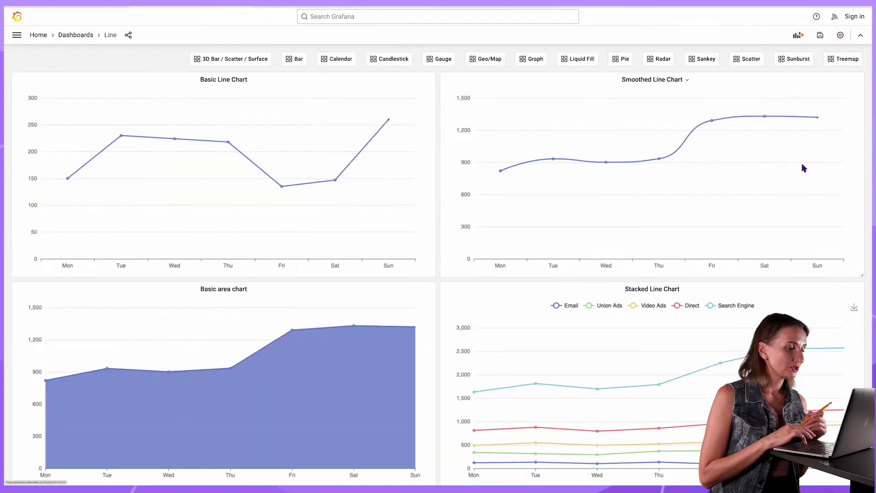
{"action": "scroll", "coordinate": [803, 167], "scroll_direction": "down", "scroll_amount": 1}
{"action": "scroll", "coordinate": [803, 168], "scroll_direction": "down", "scroll_amount": 3}
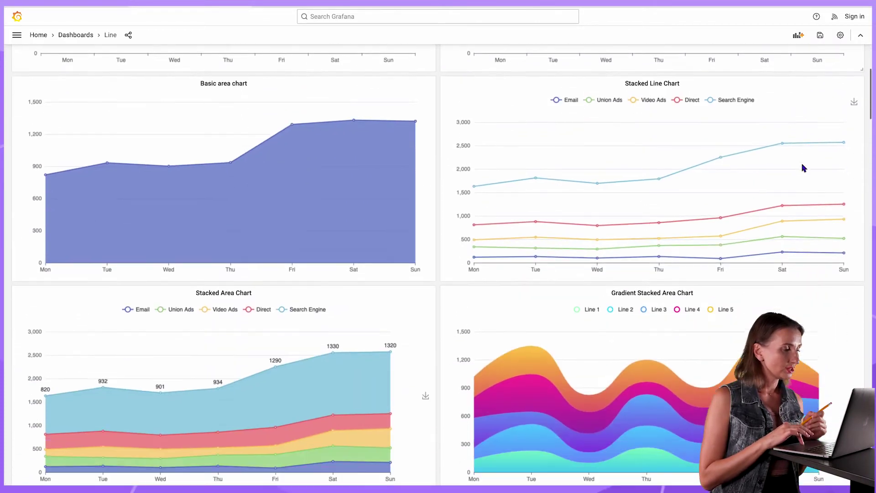
{"action": "scroll", "coordinate": [804, 167], "scroll_direction": "down", "scroll_amount": 5}
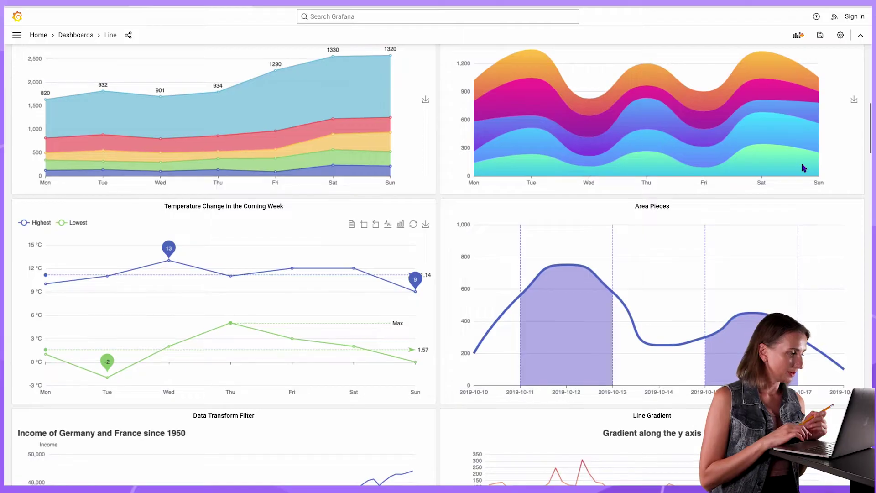
{"action": "mouse_move", "coordinate": [224, 206]}
{"action": "left_click", "coordinate": [288, 206]}
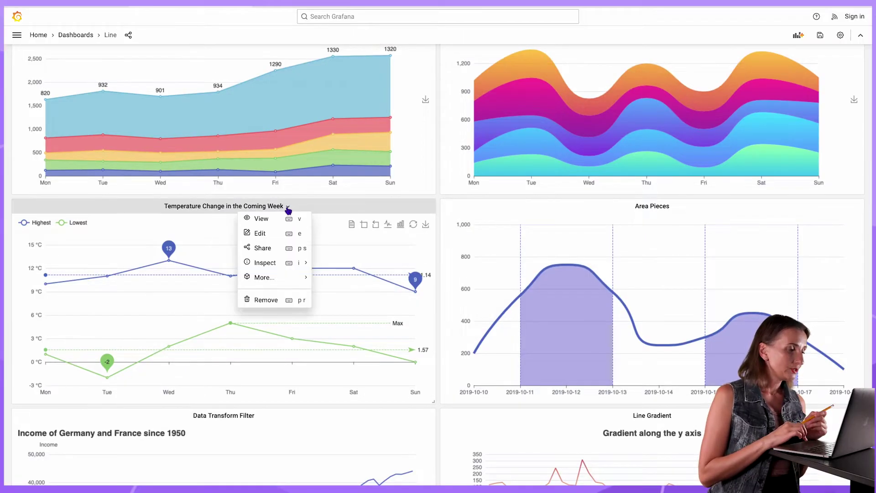
{"action": "left_click", "coordinate": [267, 233]}
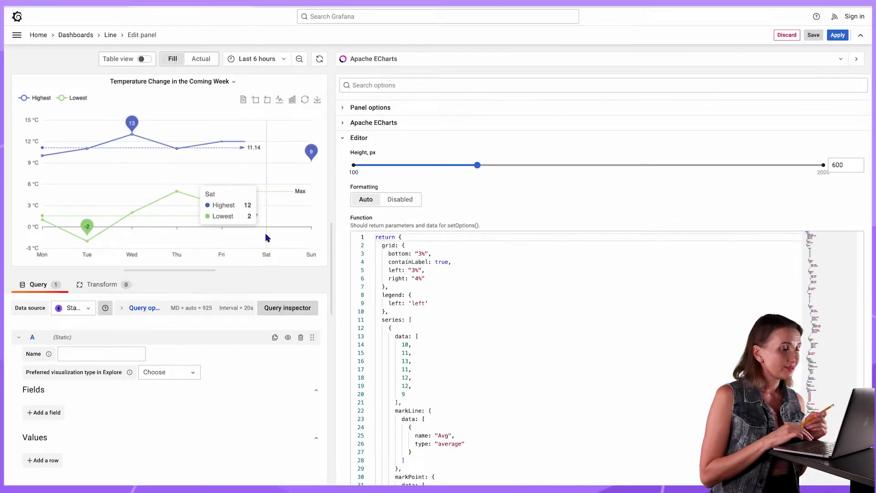
{"action": "scroll", "coordinate": [345, 280], "scroll_direction": "down", "scroll_amount": 2}
{"action": "scroll", "coordinate": [458, 280], "scroll_direction": "down", "scroll_amount": 5}
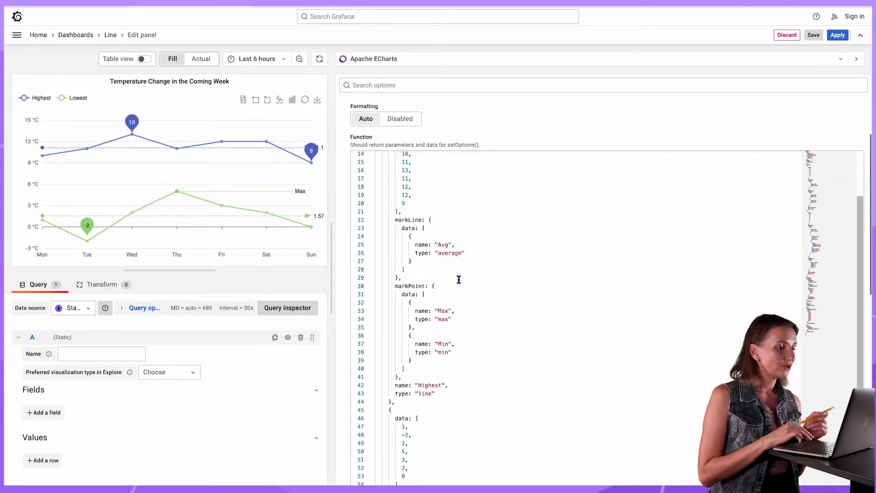
{"action": "scroll", "coordinate": [458, 280], "scroll_direction": "up", "scroll_amount": 2}
{"action": "scroll", "coordinate": [459, 280], "scroll_direction": "up", "scroll_amount": 3}
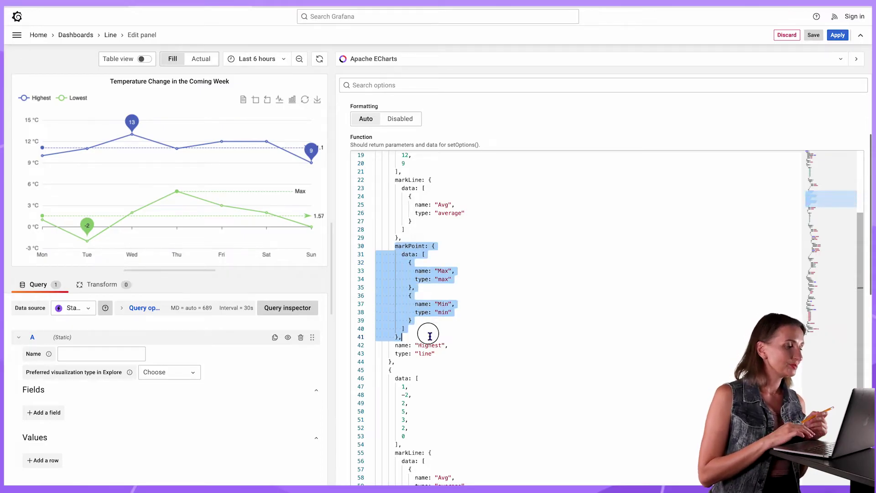
{"action": "left_click_drag", "start_coordinate": [395, 246], "coordinate": [430, 336]}
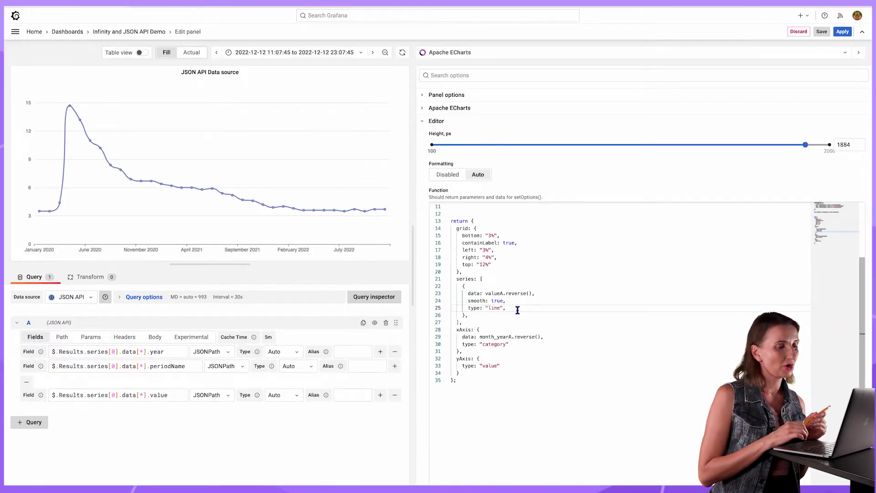
Add the max/min markPoint block, purple line styling, and larger labels and symbols on both markers
{"action": "type", "text": "markPoint: {   data: [     {       name: \"Max\",       type: \"max\"     },     {       name: \"Min\",       type: \"min\"     }   ] },"}
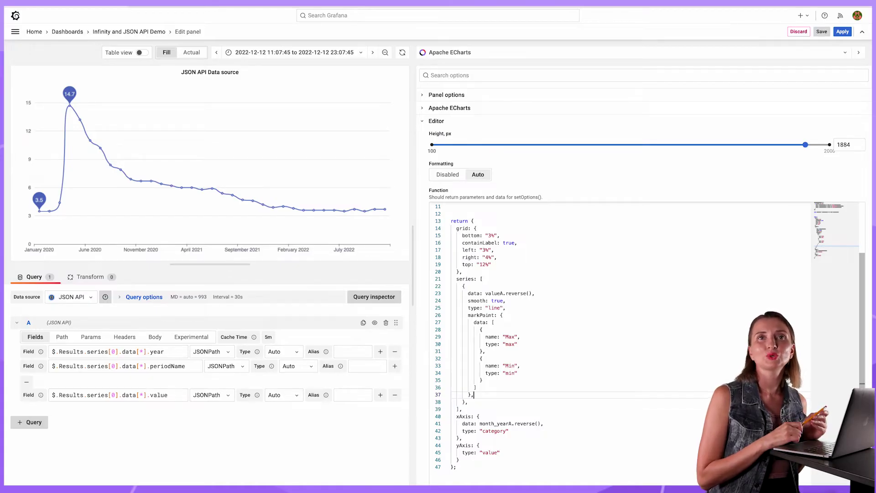
{"action": "type", "text": "lineStyle: { color: '#48009e' },       itemStyle: {         borderWidth: 3,         color: \"#48009e\"       },"}
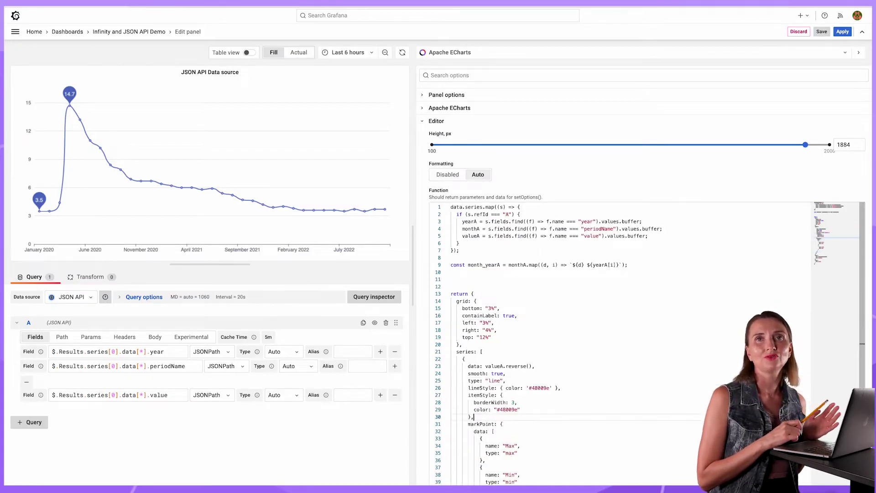
{"action": "scroll", "coordinate": [517, 356], "scroll_direction": "down", "scroll_amount": 4}
{"action": "left_click", "coordinate": [523, 336]}
{"action": "type", "text": ","}
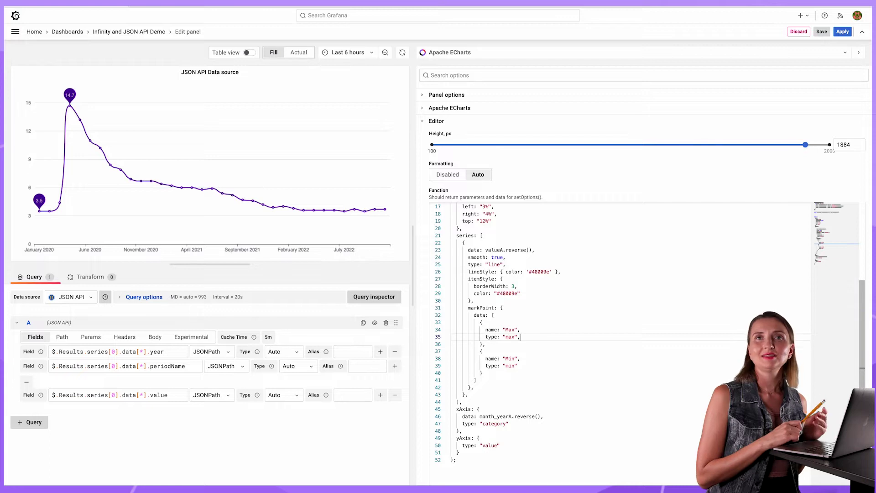
{"action": "type", "text": "label: { fontSize: 19, fontFamily: 'Roboto', color: 'white' },             symbolSize: 80,             symbolRotate: 20,"}
{"action": "left_click", "coordinate": [525, 390]}
{"action": "type", "text": ","}
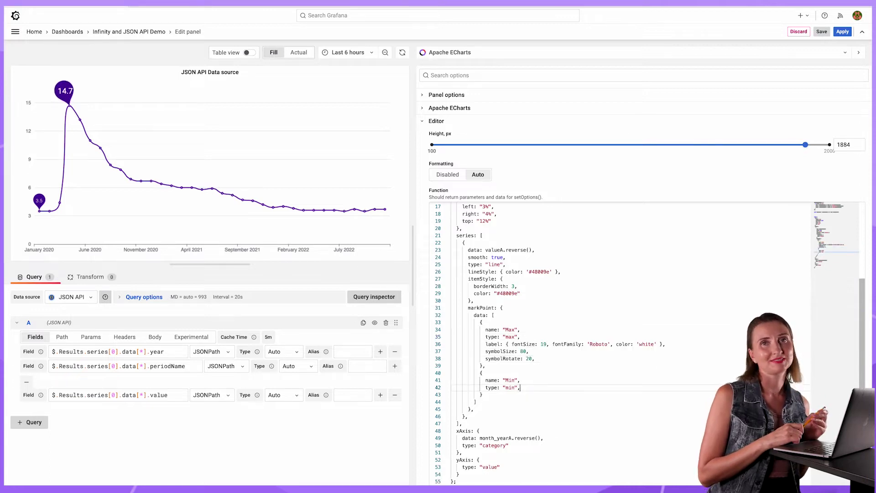
{"action": "key", "text": "Return"}
{"action": "type", "text": "label: { fontSize: 19, fontFamily: 'Roboto', color: 'white' },             symbolSize: 80"}
{"action": "key", "text": "ctrl+v"}
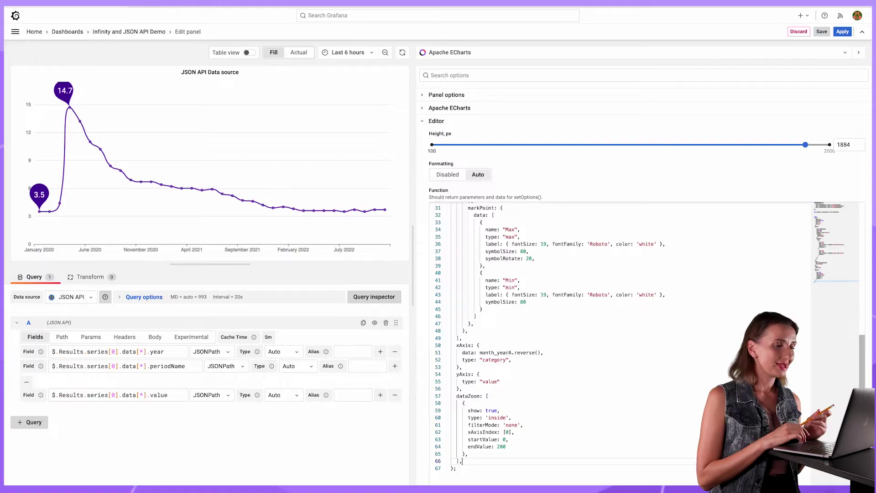
{"action": "mouse_move", "coordinate": [228, 196]}
{"action": "scroll", "coordinate": [227, 196], "scroll_direction": "up", "scroll_amount": 3}
{"action": "scroll", "coordinate": [227, 196], "scroll_direction": "up", "scroll_amount": 2}
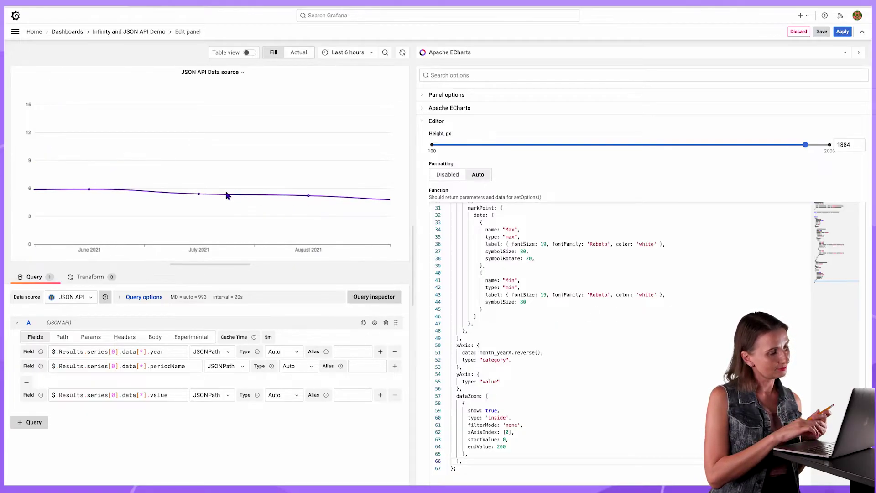
{"action": "scroll", "coordinate": [228, 196], "scroll_direction": "down", "scroll_amount": 3}
{"action": "scroll", "coordinate": [227, 196], "scroll_direction": "down", "scroll_amount": 3}
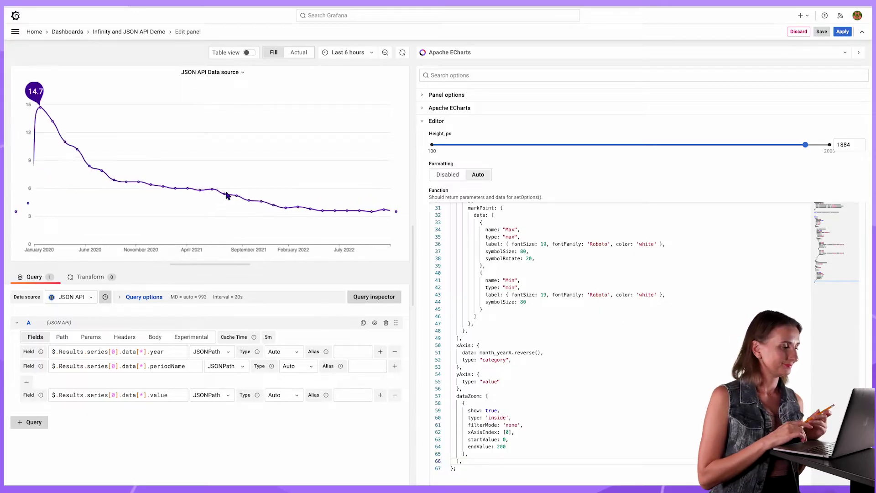
Apply the chart, test zooming, copy all function code, and return to the dashboard
{"action": "left_click", "coordinate": [842, 32]}
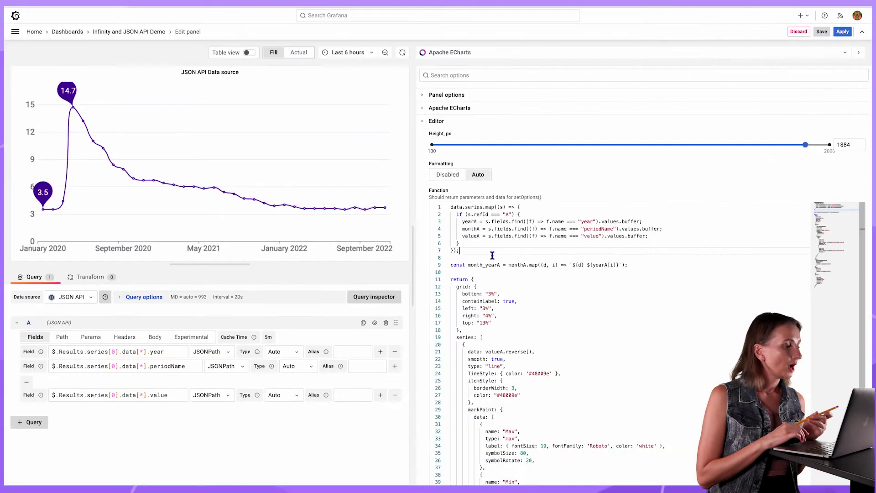
{"action": "key", "text": "ctrl+a"}
{"action": "key", "text": "ctrl+c"}
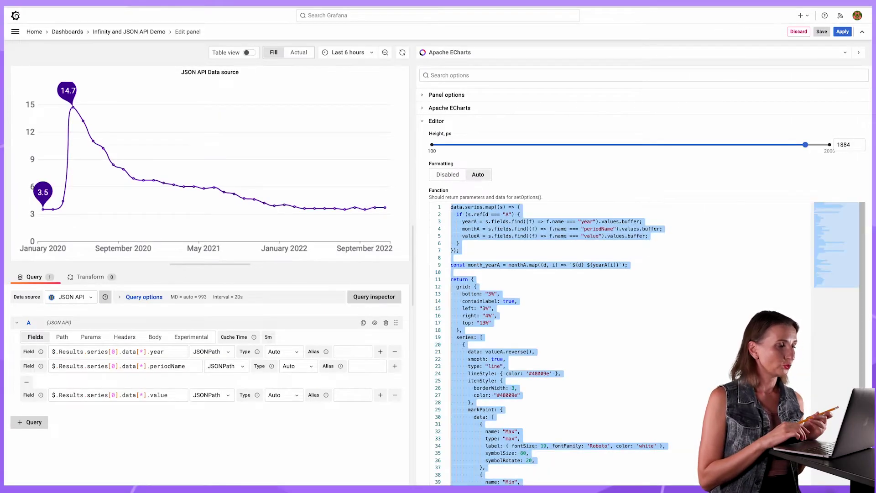
{"action": "left_click", "coordinate": [798, 31]}
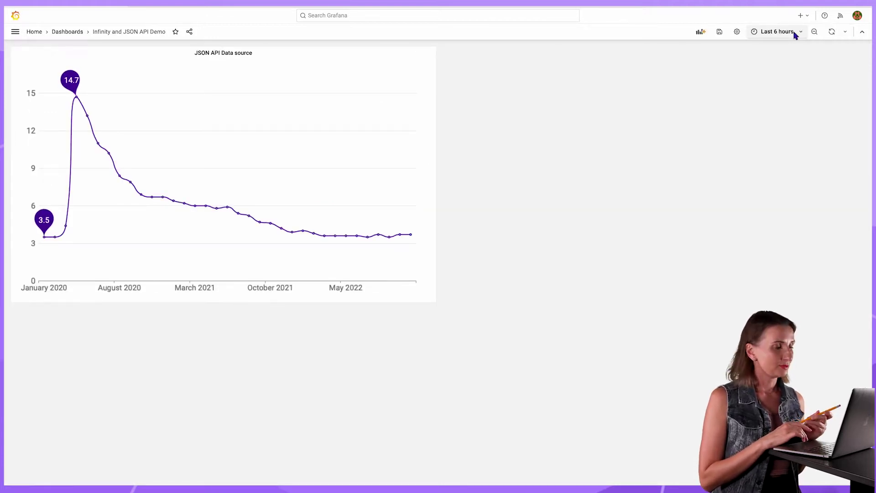
Create a new Apache ECharts panel with the copied function code and Table view on
{"action": "left_click", "coordinate": [701, 32]}
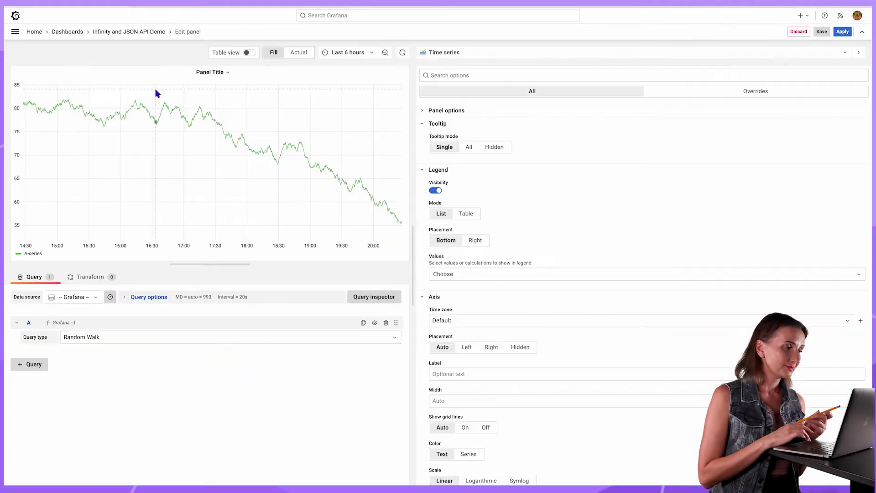
{"action": "left_click", "coordinate": [482, 52]}
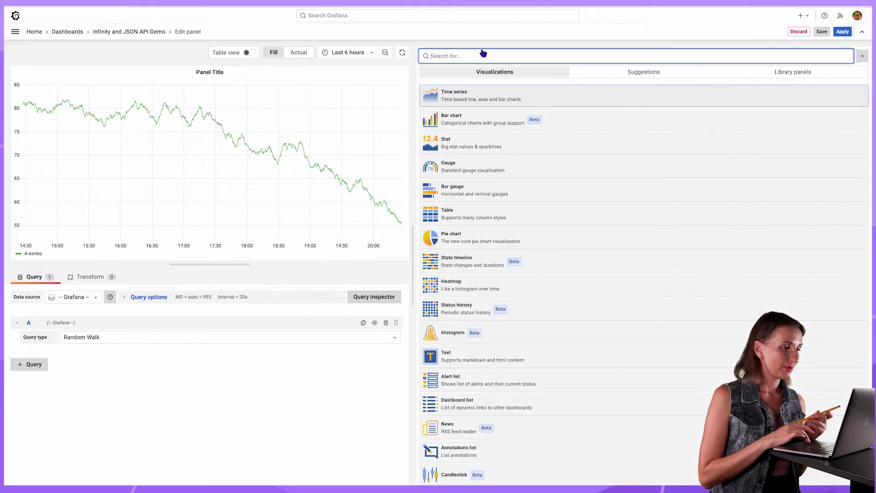
{"action": "type", "text": "ech"}
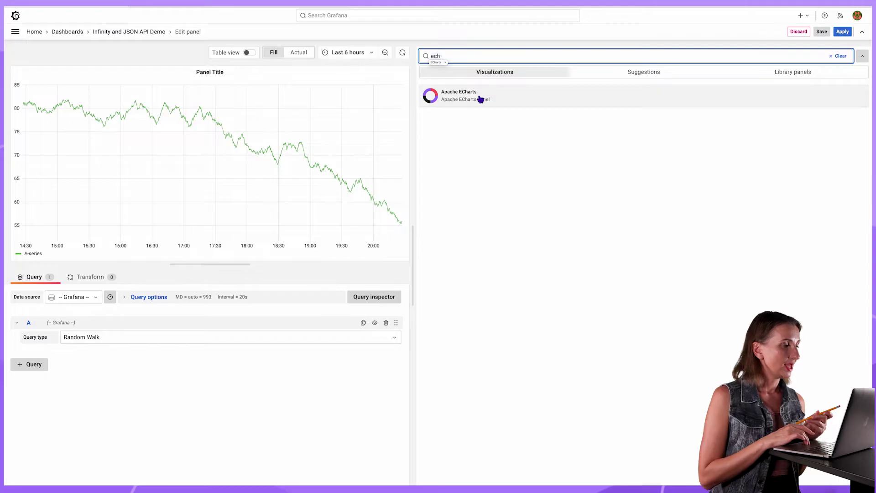
{"action": "left_click", "coordinate": [481, 96]}
{"action": "key", "text": "ctrl+a"}
{"action": "key", "text": "ctrl+v"}
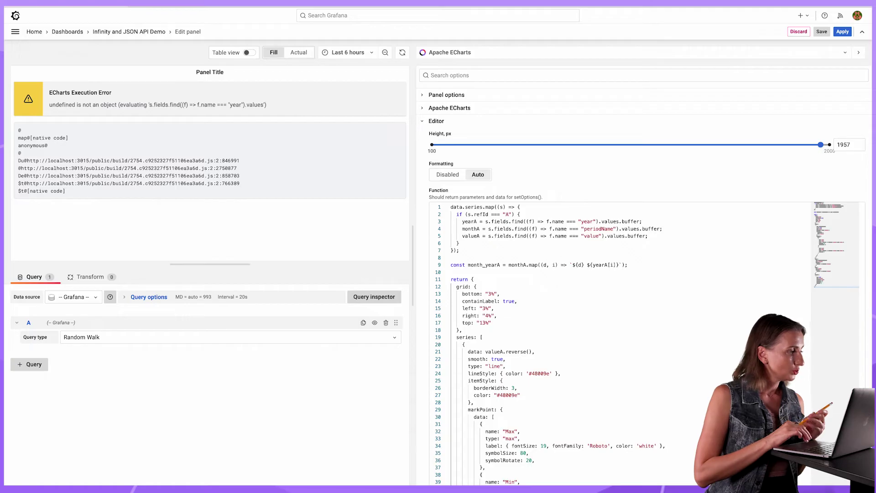
{"action": "left_click", "coordinate": [249, 54]}
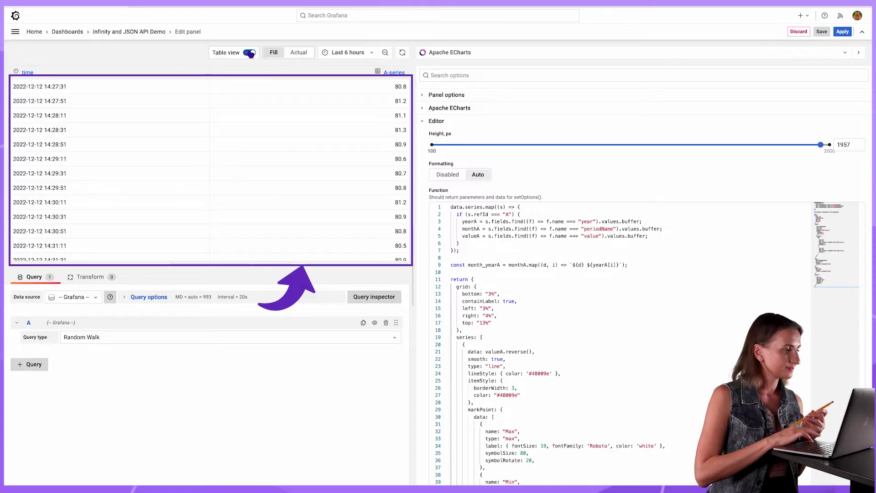
{"action": "left_click", "coordinate": [89, 296]}
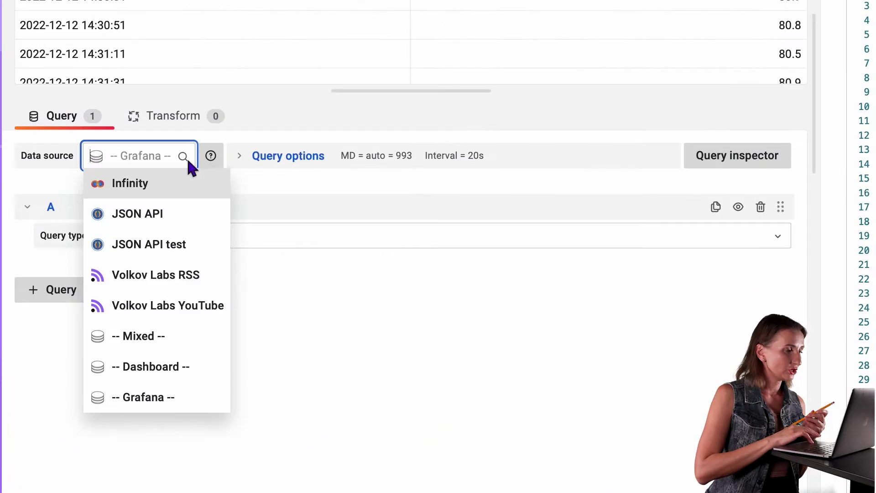
Query Infinity in JSON format using the BLS LNS14000000 API URL
{"action": "left_click", "coordinate": [180, 193]}
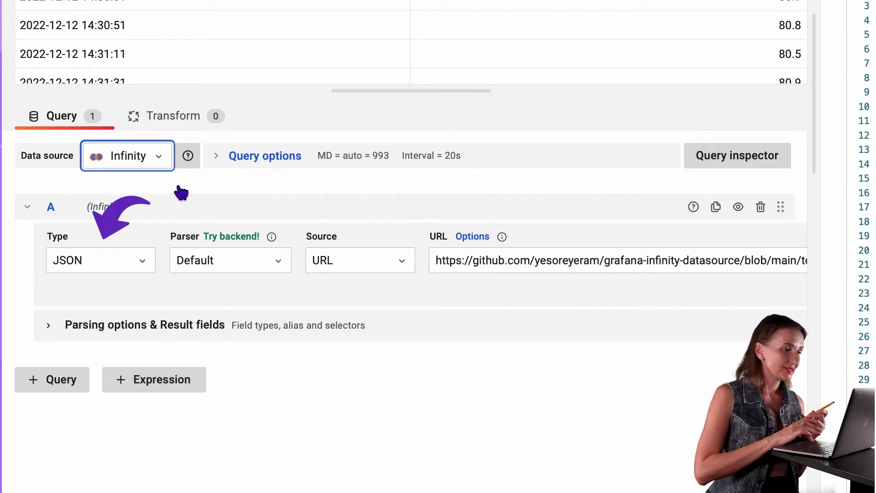
{"action": "left_click", "coordinate": [144, 264]}
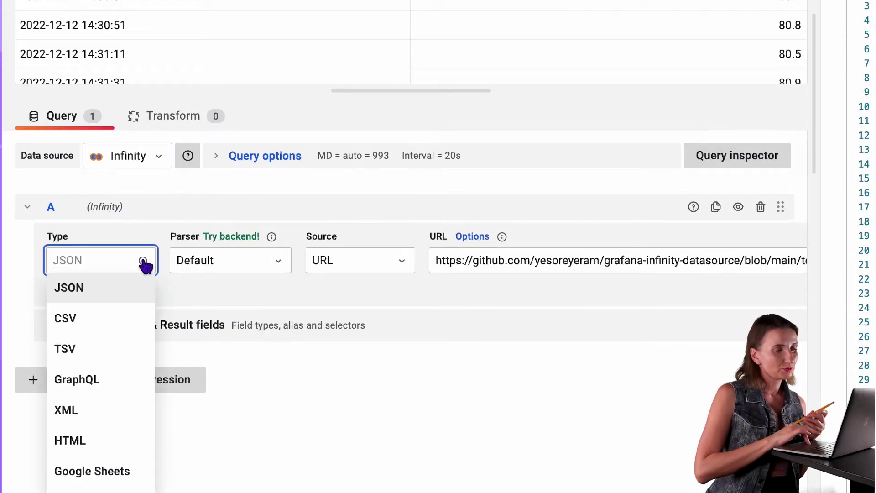
{"action": "left_click", "coordinate": [144, 264]}
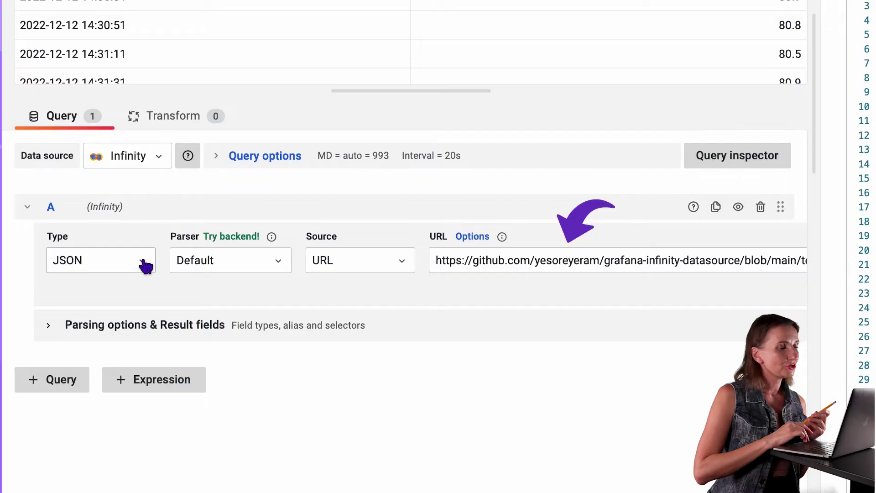
{"action": "double_click", "coordinate": [567, 269]}
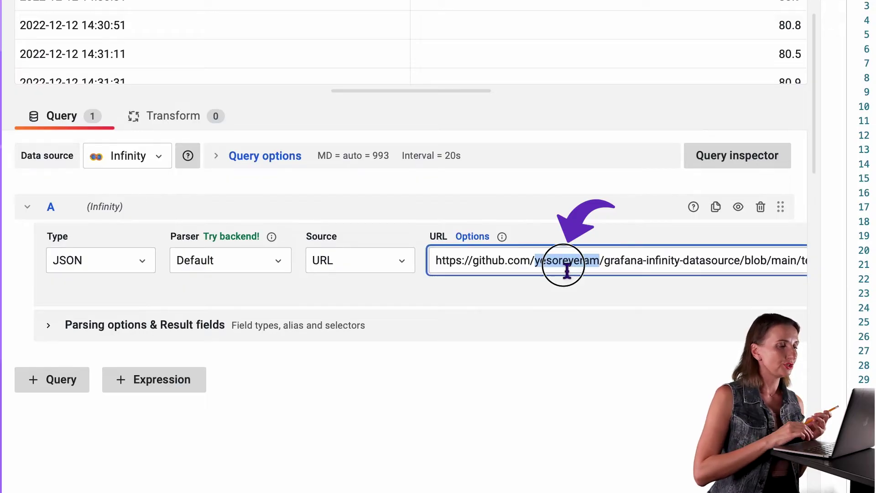
{"action": "key", "text": "ctrl+a"}
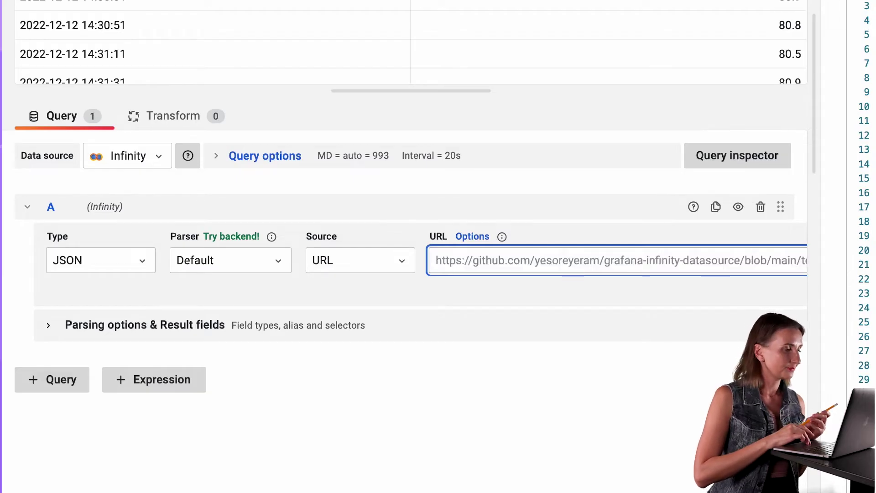
{"action": "type", "text": "https://api.bls.gov/publicAPI/v2/timeseries/data/LNS14000000"}
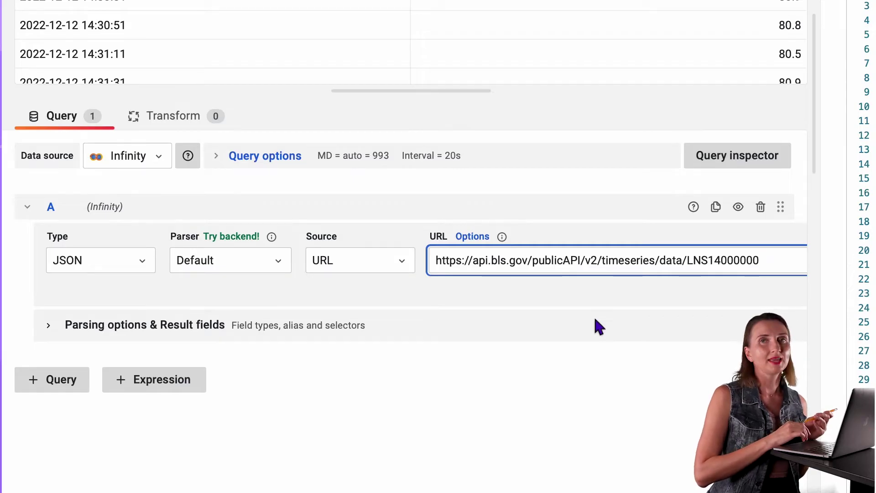
{"action": "left_click", "coordinate": [582, 309]}
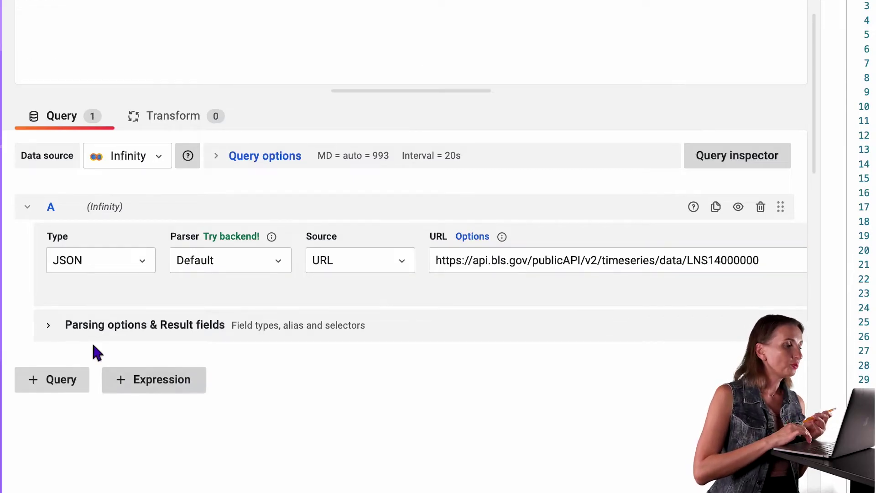
Set Results.series[0] as the rows root and switch back to the line chart
{"action": "left_click", "coordinate": [48, 326]}
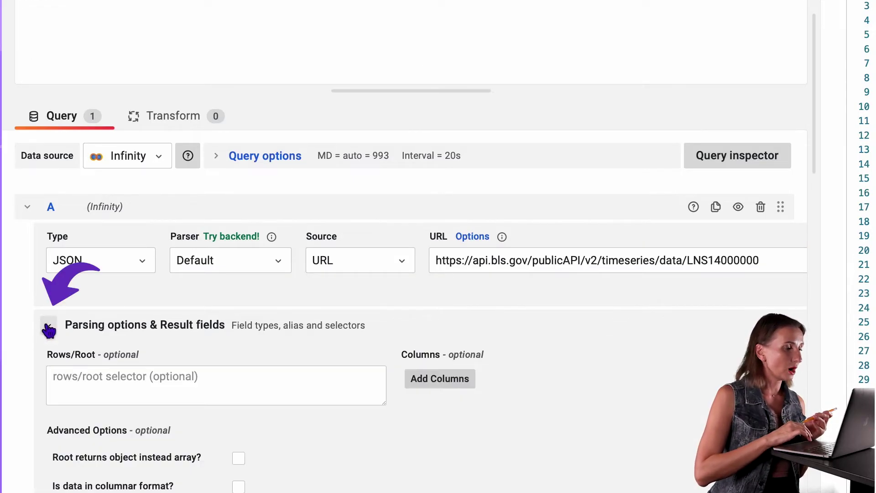
{"action": "left_click", "coordinate": [72, 381]}
{"action": "type", "text": "Results.s"}
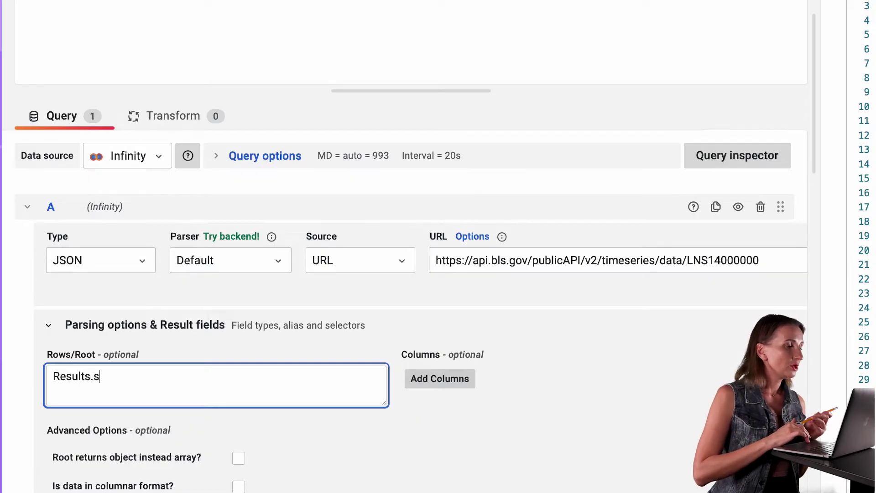
{"action": "type", "text": "eries["}
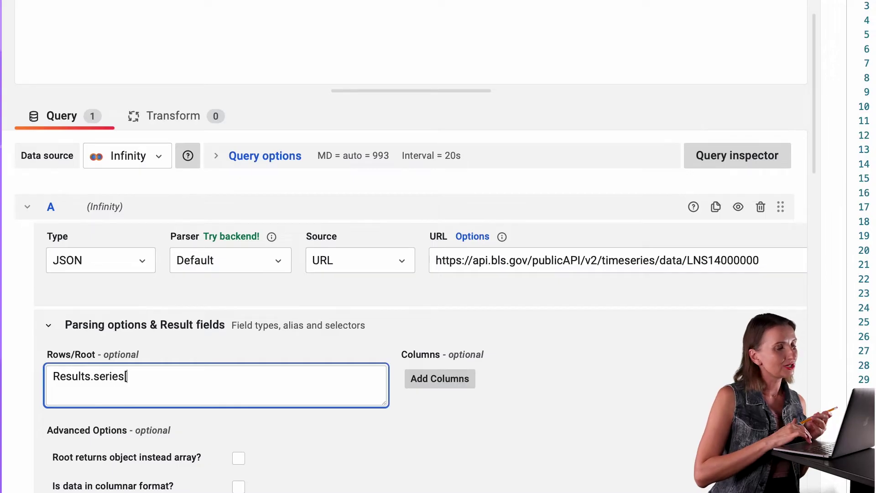
{"action": "type", "text": "[0]"}
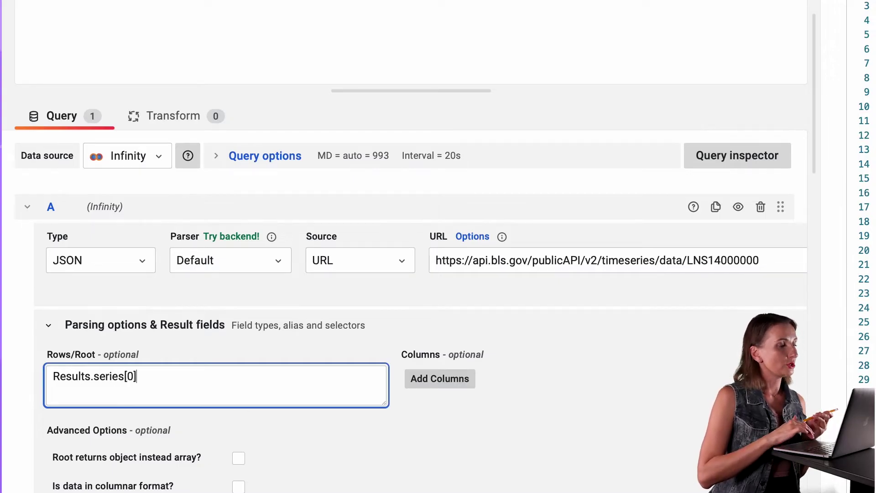
{"action": "left_click", "coordinate": [17, 400]}
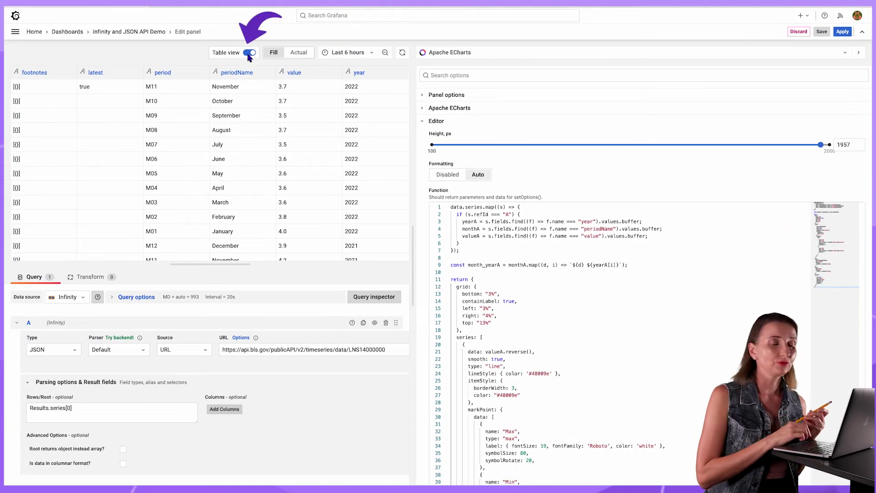
{"action": "left_click", "coordinate": [248, 54]}
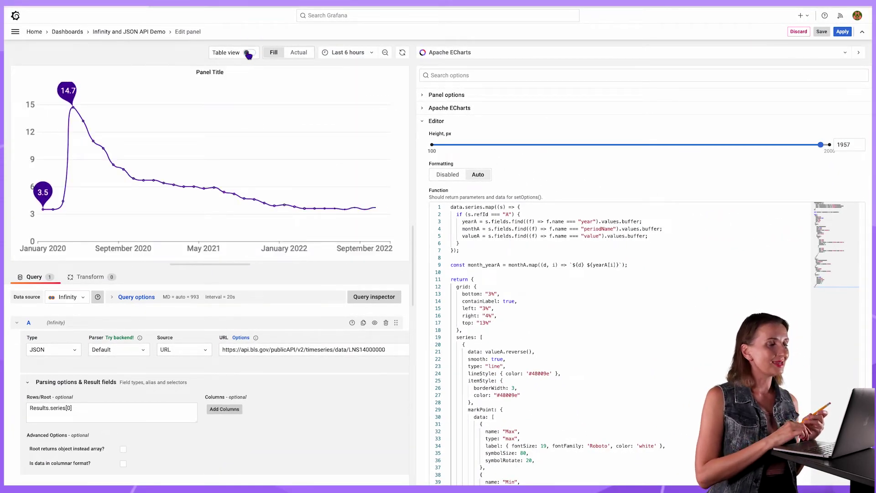
Apply the Infinity panel as a line chart and drag its corner to make it taller
{"action": "left_click", "coordinate": [842, 32]}
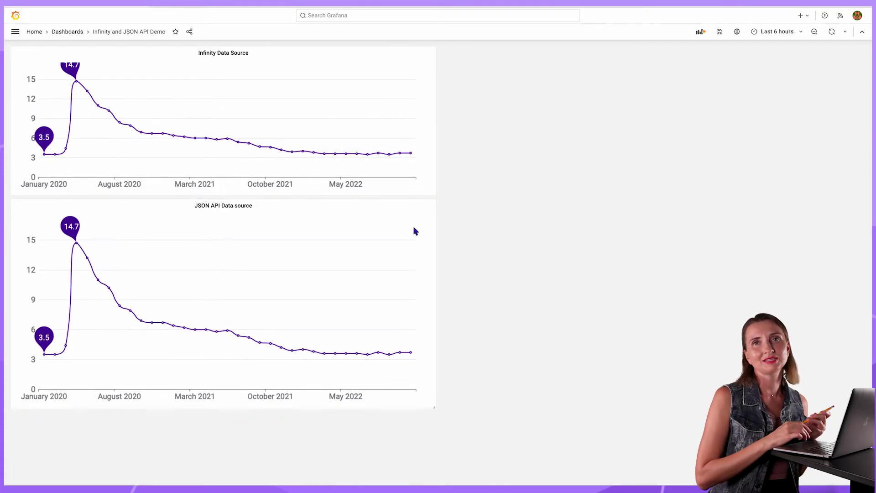
{"action": "left_click_drag", "start_coordinate": [414, 231], "coordinate": [426, 241]}
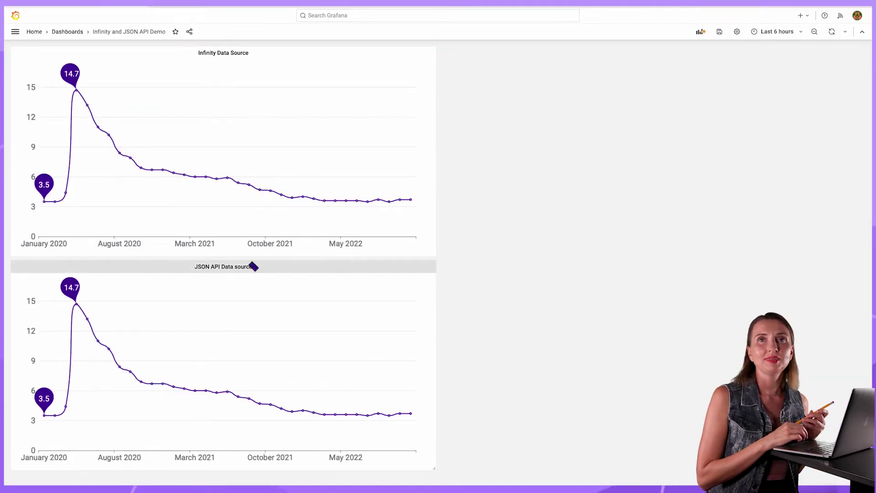
Switch the JSON API panel's /LNS14000000 request from GET to POST and select the BLS example payload
{"action": "left_click", "coordinate": [255, 266]}
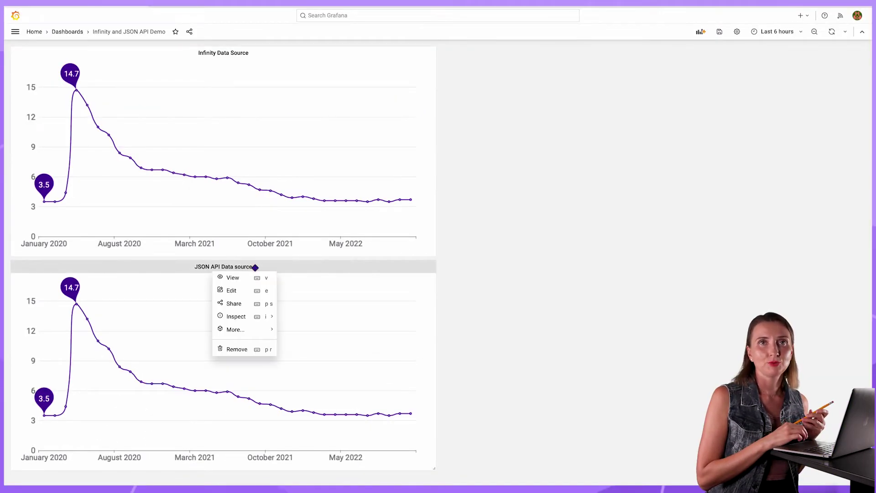
{"action": "left_click", "coordinate": [248, 289]}
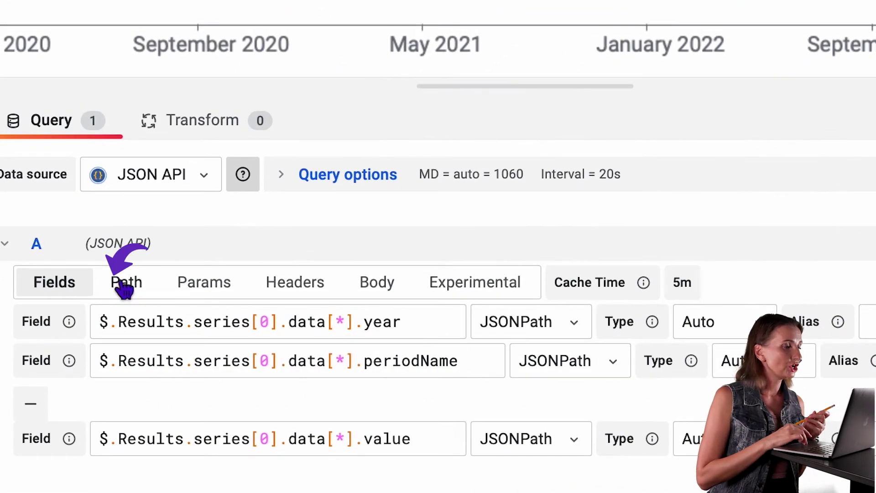
{"action": "left_click", "coordinate": [125, 288]}
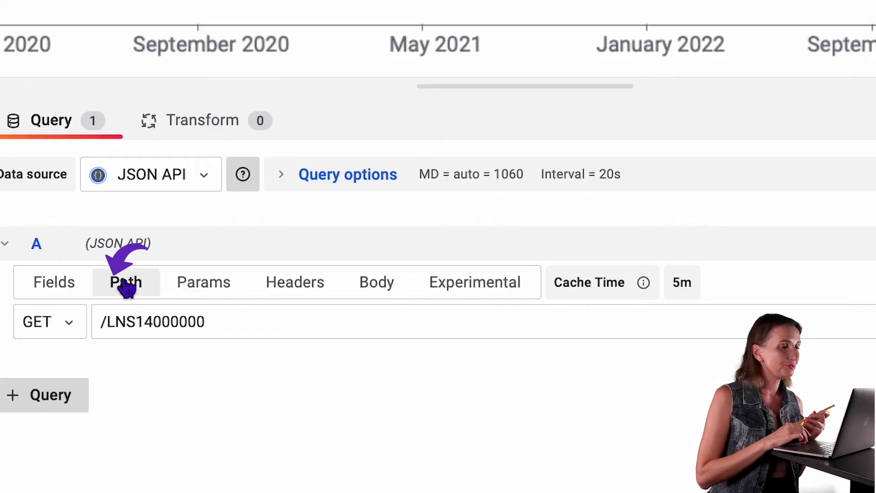
{"action": "left_click", "coordinate": [74, 337]}
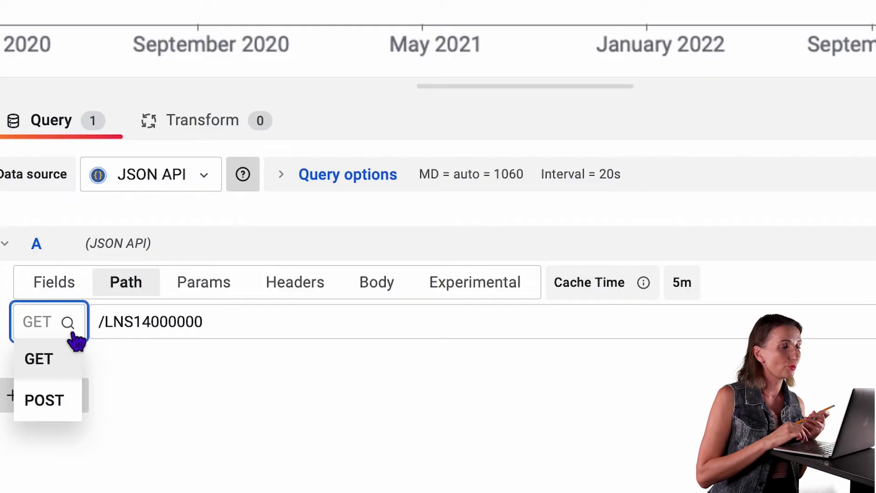
{"action": "left_click", "coordinate": [66, 407]}
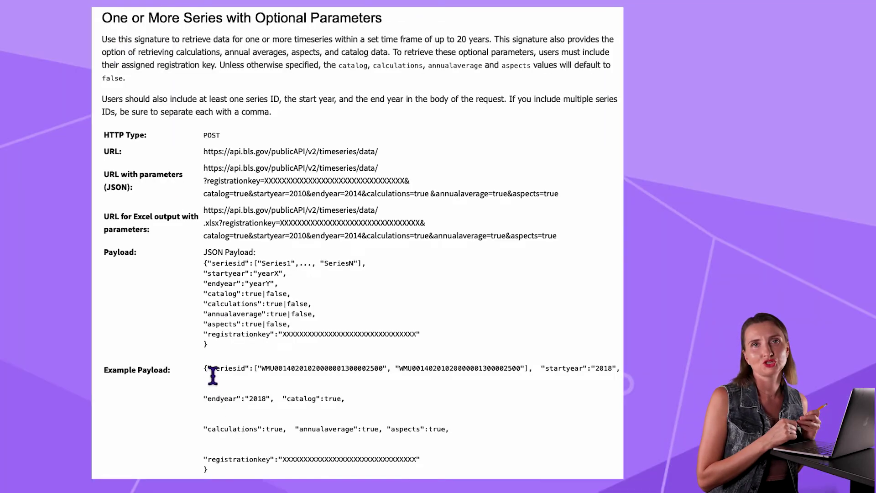
{"action": "left_click_drag", "start_coordinate": [206, 370], "coordinate": [231, 473]}
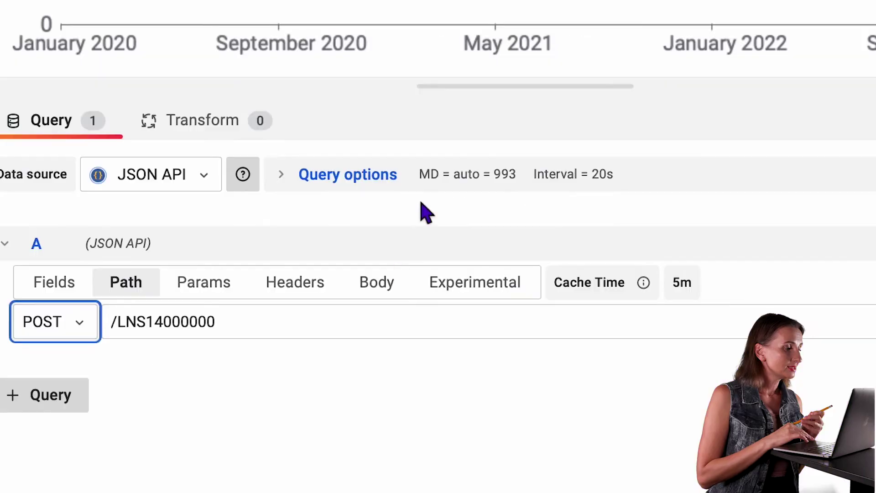
{"action": "left_click", "coordinate": [383, 288]}
Paste the BLS example payload as the JSON request body and remove its blank lines
{"action": "left_click", "coordinate": [253, 321]}
{"action": "left_click", "coordinate": [326, 377]}
{"action": "key", "text": "ctrl+v"}
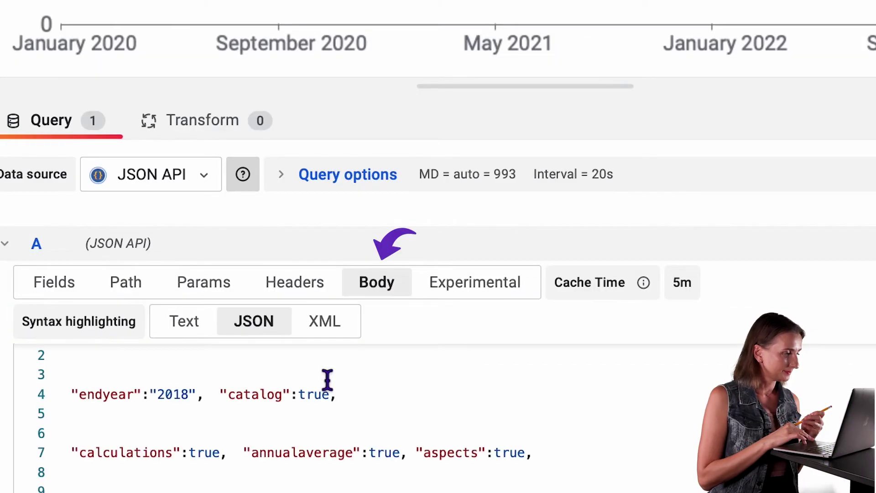
{"action": "key", "text": "ctrl+v"}
{"action": "key", "text": "BackSpace"}
{"action": "key", "text": "Up"}
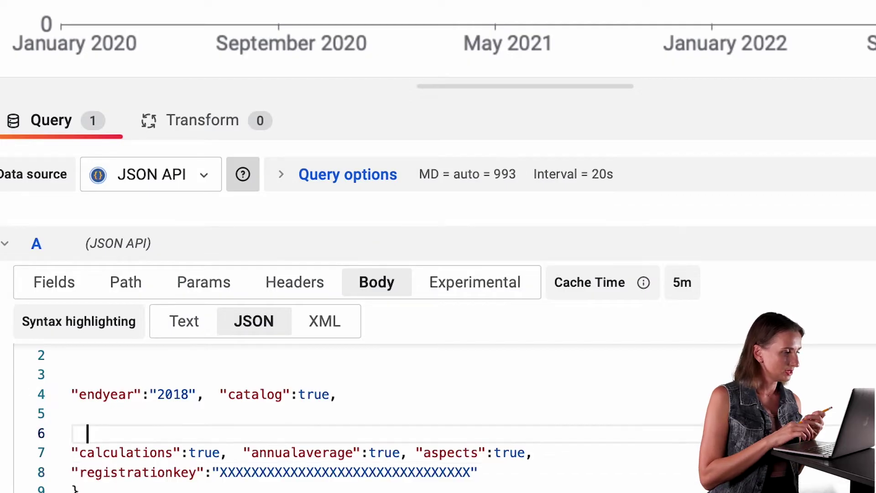
{"action": "key", "text": "BackSpace"}
{"action": "key", "text": "BackSpace"}
{"action": "key", "text": "BackSpace"}
{"action": "key", "text": "Up"}
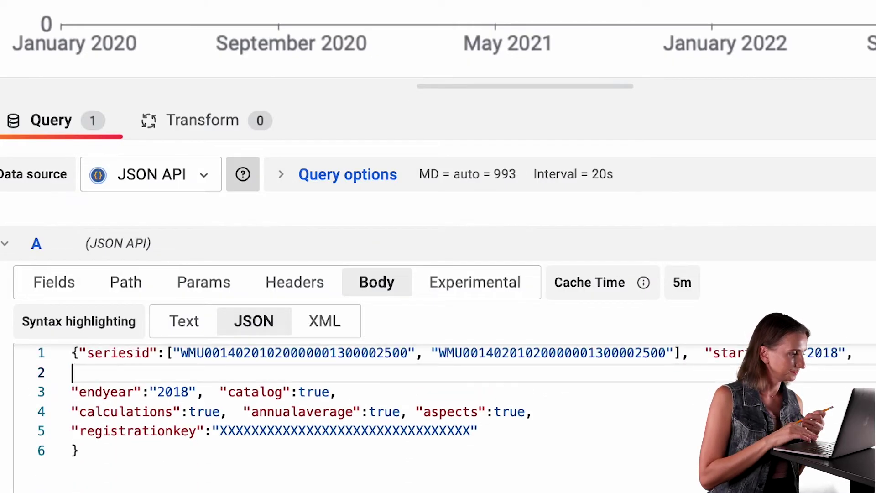
{"action": "key", "text": "BackSpace"}
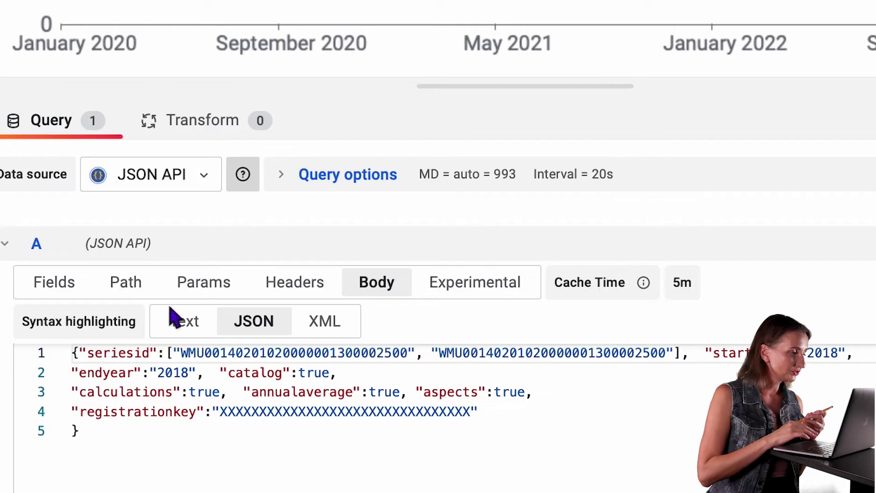
Make LNS14000000, copied from the path, the body's only series ID
{"action": "left_click", "coordinate": [127, 288]}
{"action": "double_click", "coordinate": [184, 323]}
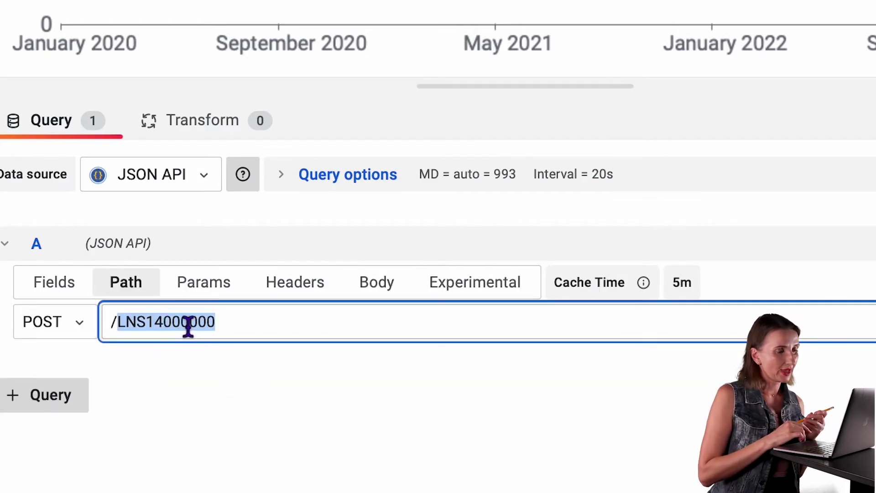
{"action": "key", "text": "ctrl+c"}
{"action": "left_click", "coordinate": [388, 283]}
{"action": "key", "text": "ctrl+v"}
{"action": "left_click", "coordinate": [515, 357]}
{"action": "key", "text": "BackSpace"}
{"action": "key", "text": "BackSpace"}
{"action": "key", "text": "BackSpace"}
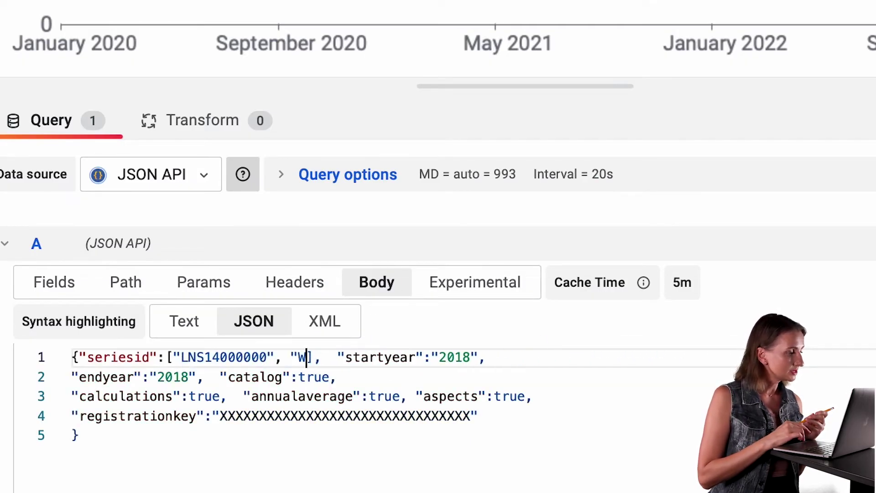
{"action": "key", "text": "BackSpace"}
{"action": "key", "text": "BackSpace"}
{"action": "key", "text": "BackSpace"}
{"action": "key", "text": "Right"}
{"action": "key", "text": "Right"}
{"action": "key", "text": "Right"}
{"action": "key", "text": "Right"}
{"action": "key", "text": "Right"}
{"action": "key", "text": "Right"}
{"action": "key", "text": "Right"}
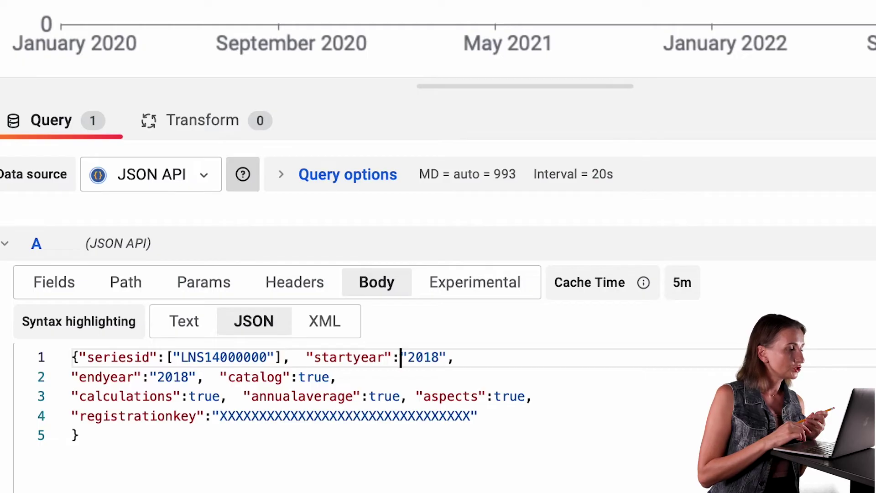
{"action": "key", "text": "Right"}
{"action": "key", "text": "Right"}
{"action": "key", "text": "Right"}
Set the years to 2013–2022 and paste the real registration key over XXXX
{"action": "key", "text": "BackSpace"}
{"action": "type", "text": "3"}
{"action": "key", "text": "Down"}
{"action": "key", "text": "BackSpace"}
{"action": "key", "text": "BackSpace"}
{"action": "type", "text": "2"}
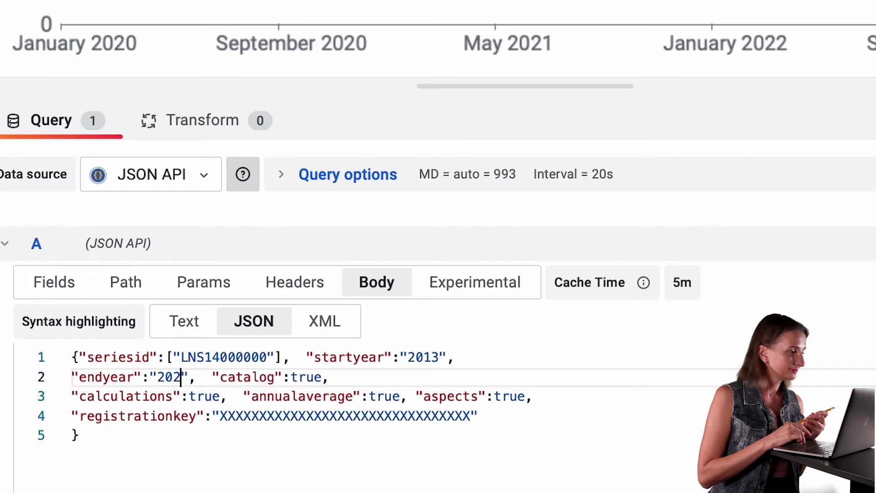
{"action": "type", "text": "2"}
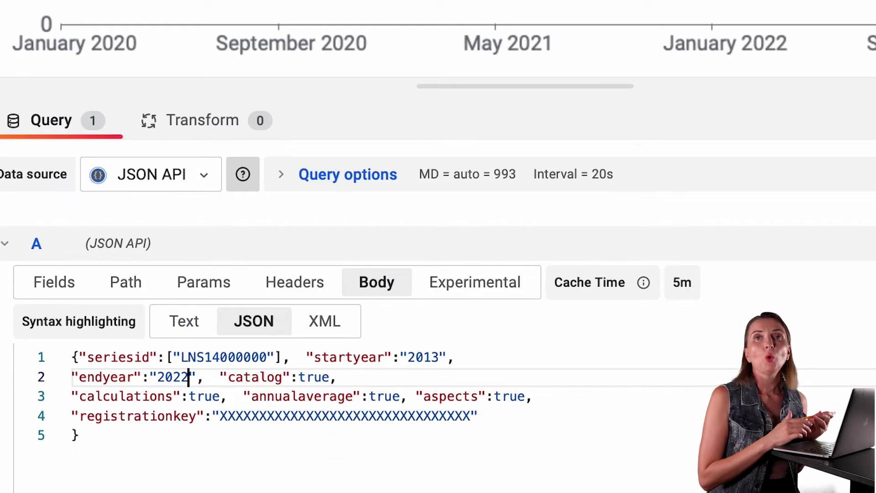
{"action": "double_click", "coordinate": [356, 417]}
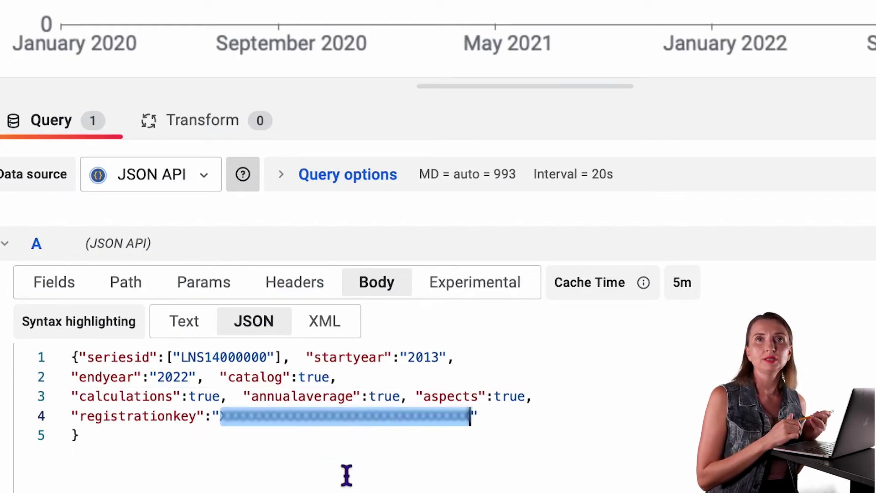
{"action": "key", "text": "ctrl+v"}
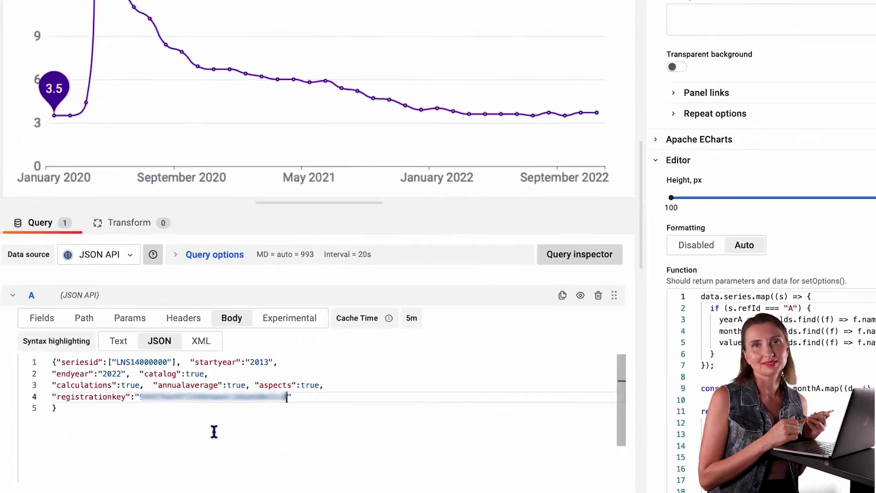
Check the JSON API results in Table view back to January 2013, then return to the chart
{"action": "left_click", "coordinate": [249, 53]}
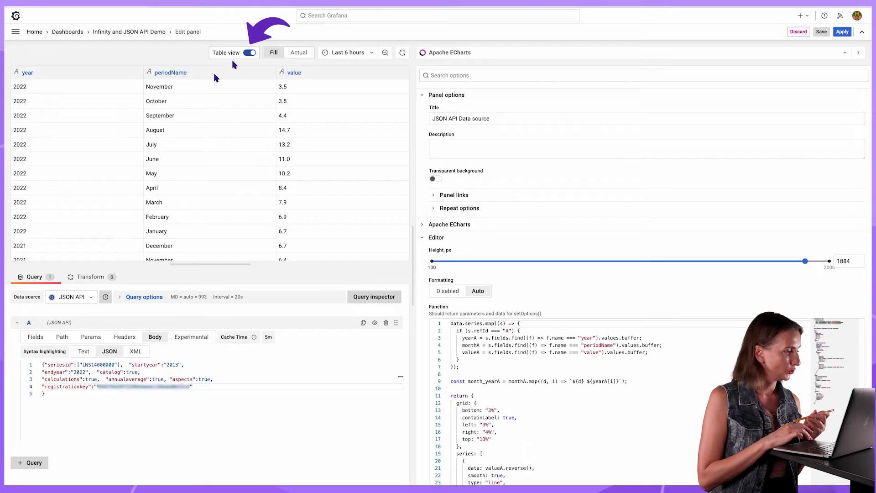
{"action": "scroll", "coordinate": [129, 120], "scroll_direction": "down", "scroll_amount": 3}
{"action": "scroll", "coordinate": [129, 120], "scroll_direction": "down", "scroll_amount": 1}
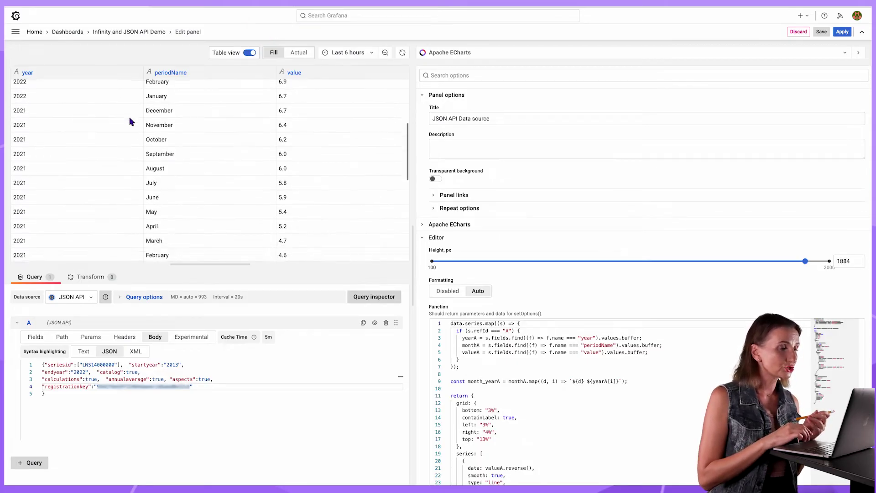
{"action": "scroll", "coordinate": [129, 119], "scroll_direction": "down", "scroll_amount": 3}
{"action": "scroll", "coordinate": [129, 120], "scroll_direction": "down", "scroll_amount": 2}
{"action": "scroll", "coordinate": [130, 121], "scroll_direction": "down", "scroll_amount": 2}
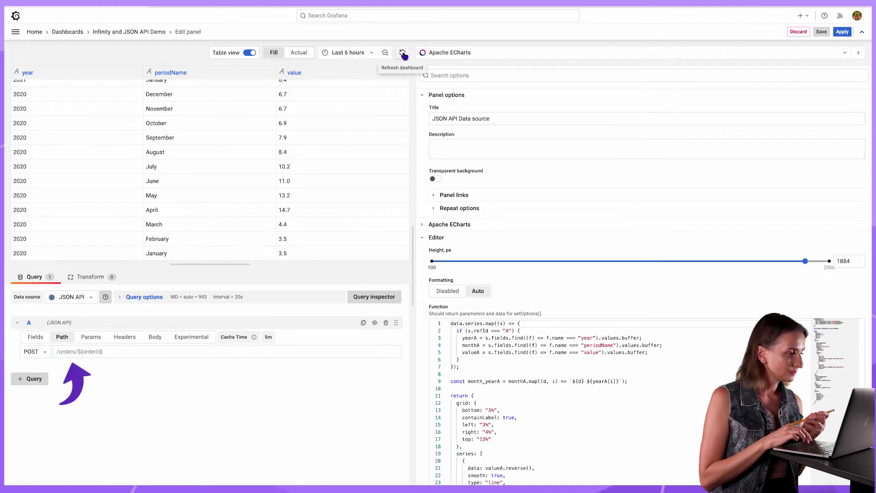
{"action": "scroll", "coordinate": [368, 165], "scroll_direction": "down", "scroll_amount": 3}
{"action": "scroll", "coordinate": [368, 164], "scroll_direction": "down", "scroll_amount": 4}
{"action": "scroll", "coordinate": [368, 165], "scroll_direction": "down", "scroll_amount": 4}
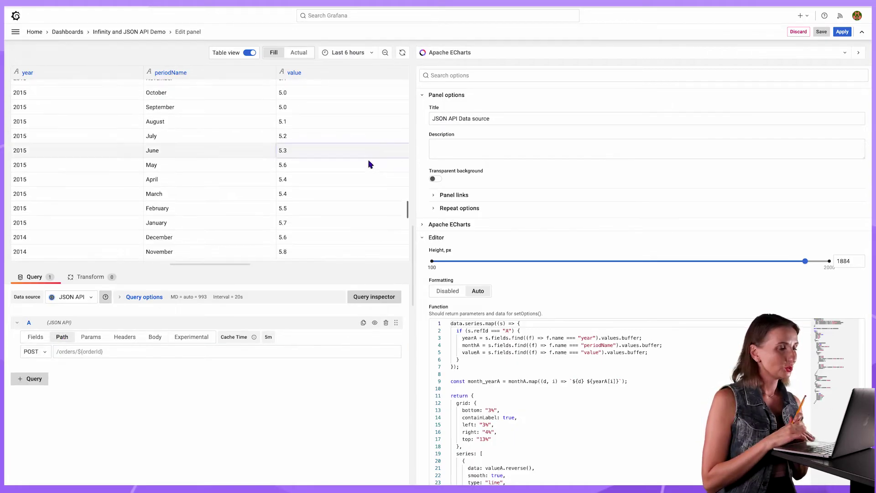
{"action": "scroll", "coordinate": [368, 164], "scroll_direction": "down", "scroll_amount": 4}
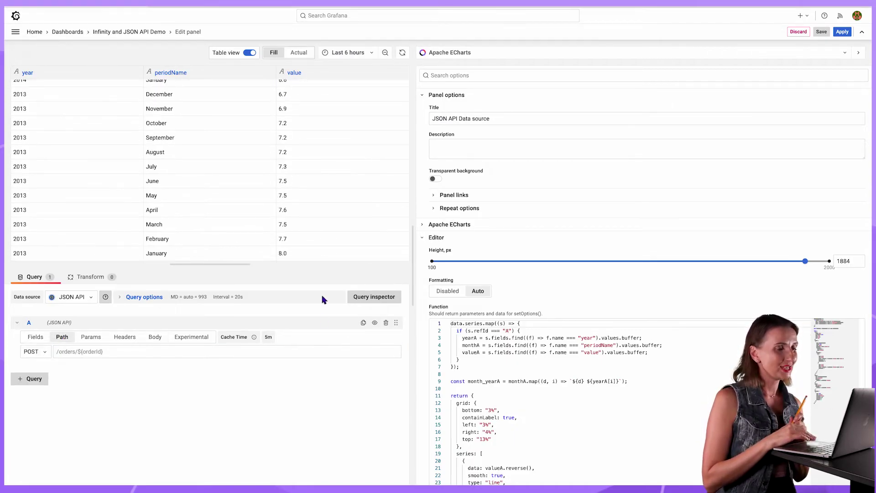
{"action": "left_click", "coordinate": [250, 54]}
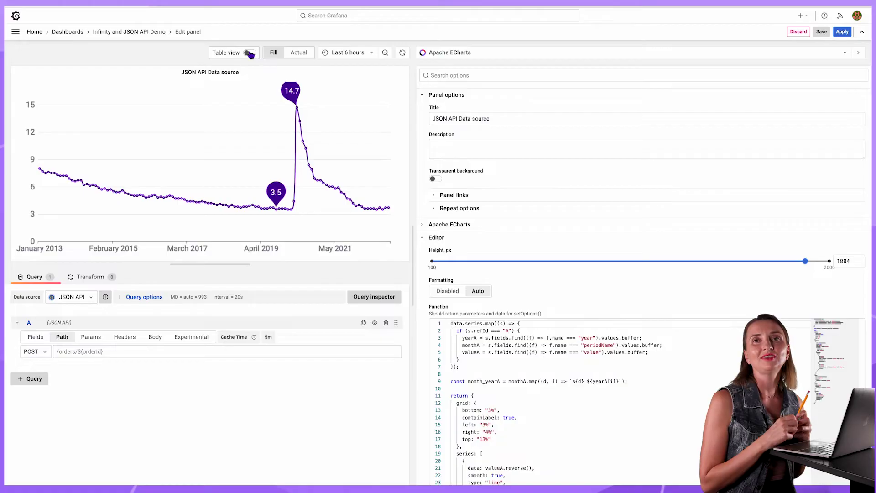
Select and copy the whole JSON API request body
{"action": "left_click", "coordinate": [155, 336]}
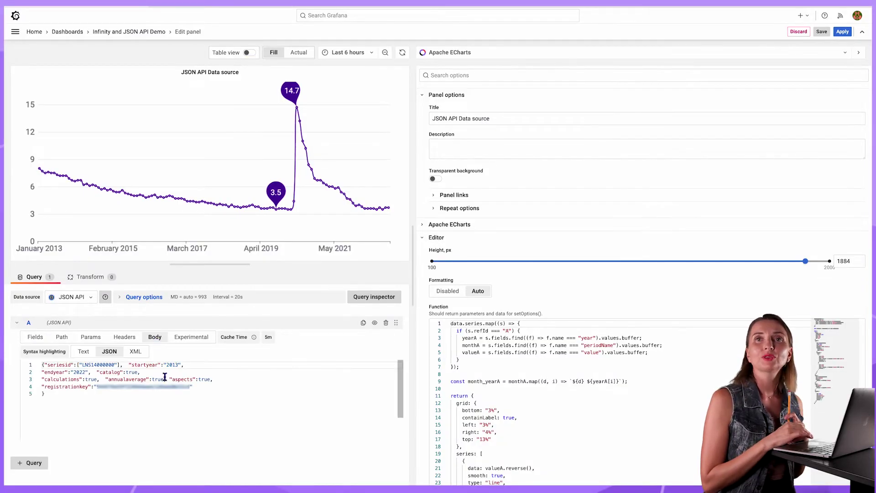
{"action": "key", "text": "ctrl+a"}
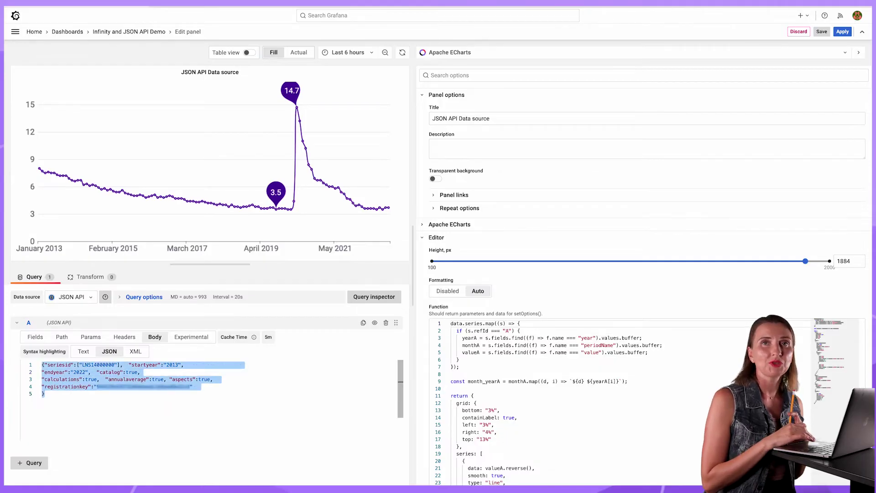
{"action": "key", "text": "Escape"}
Edit the Infinity Data Source panel and expand its URL options
{"action": "left_click", "coordinate": [252, 55]}
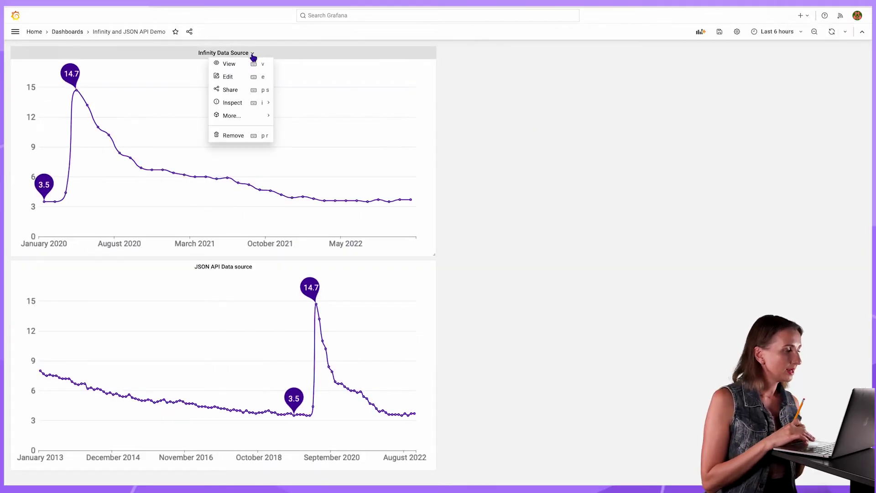
{"action": "left_click", "coordinate": [233, 78]}
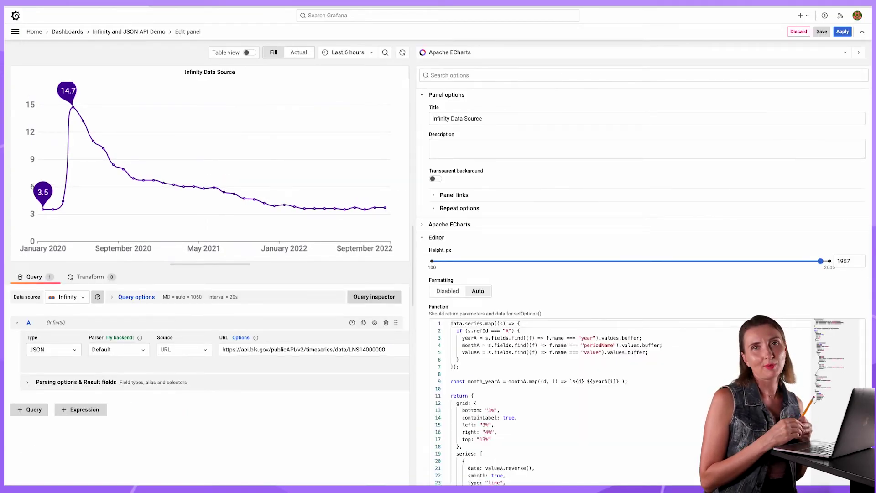
{"action": "left_click", "coordinate": [240, 338]}
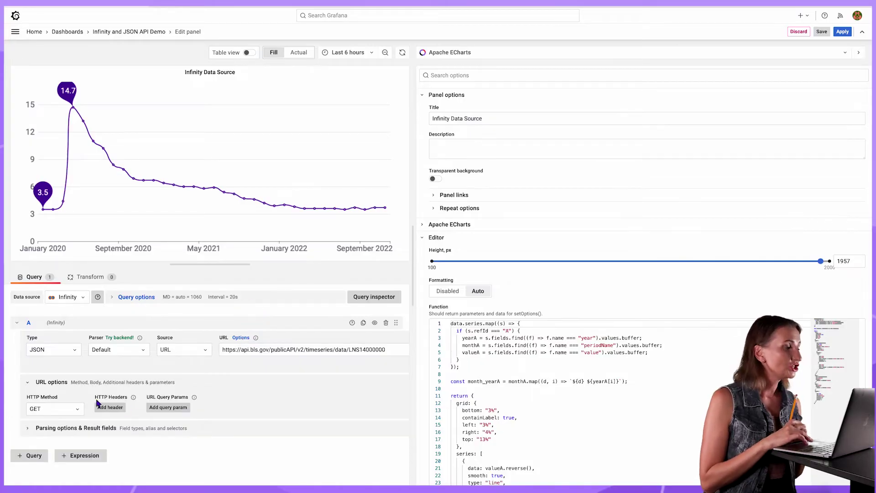
Set the Infinity request to POST with a JSON body holding the copied payload
{"action": "left_click", "coordinate": [75, 409]}
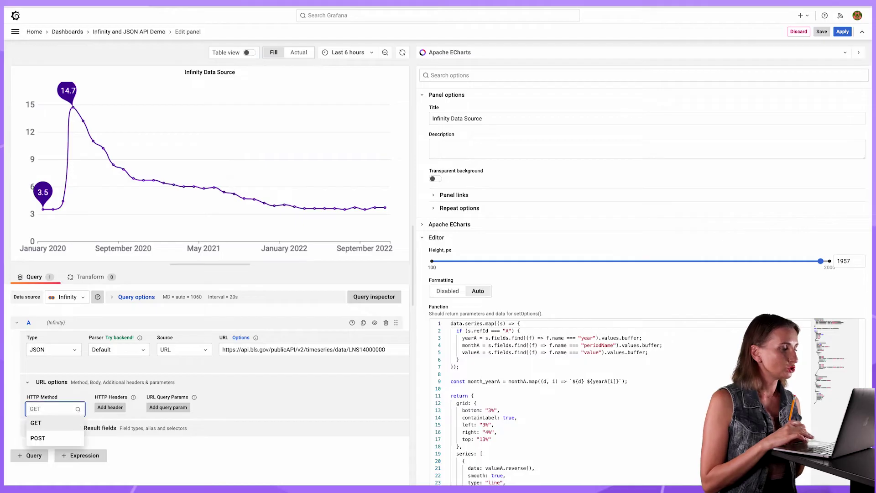
{"action": "left_click", "coordinate": [64, 440]}
{"action": "scroll", "coordinate": [64, 442], "scroll_direction": "down", "scroll_amount": 2}
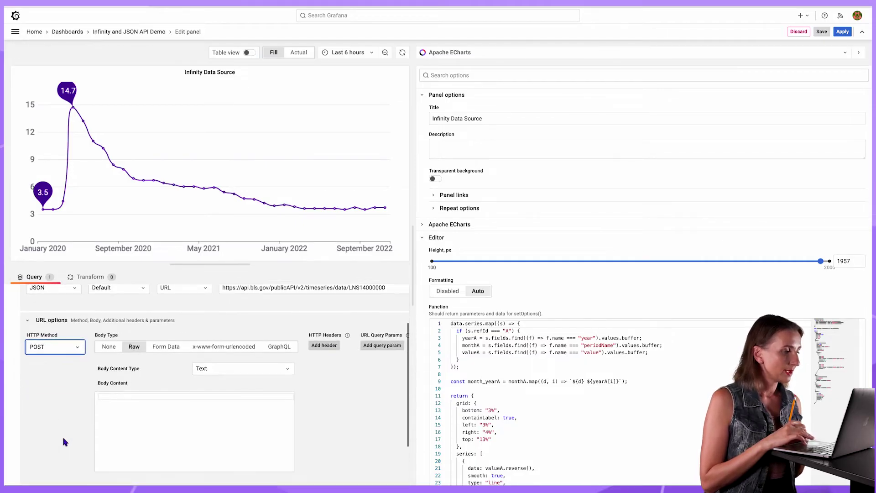
{"action": "left_click", "coordinate": [277, 367]}
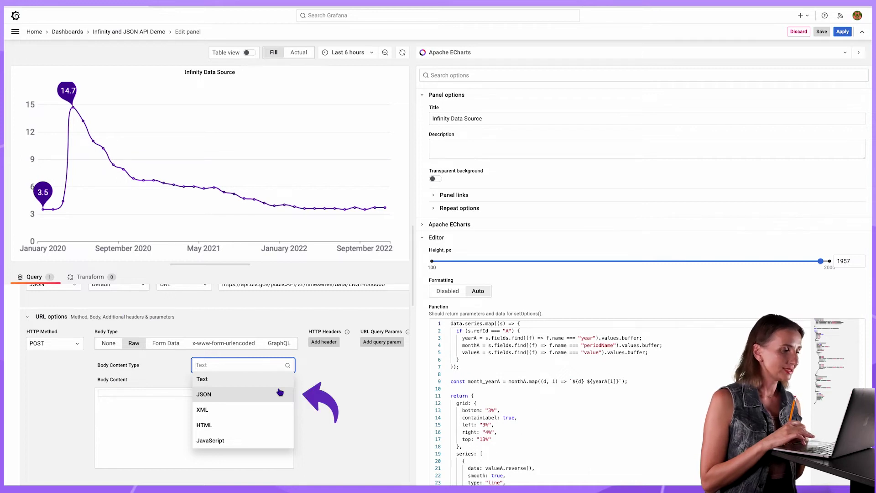
{"action": "left_click", "coordinate": [280, 392]}
{"action": "key", "text": "ctrl+v"}
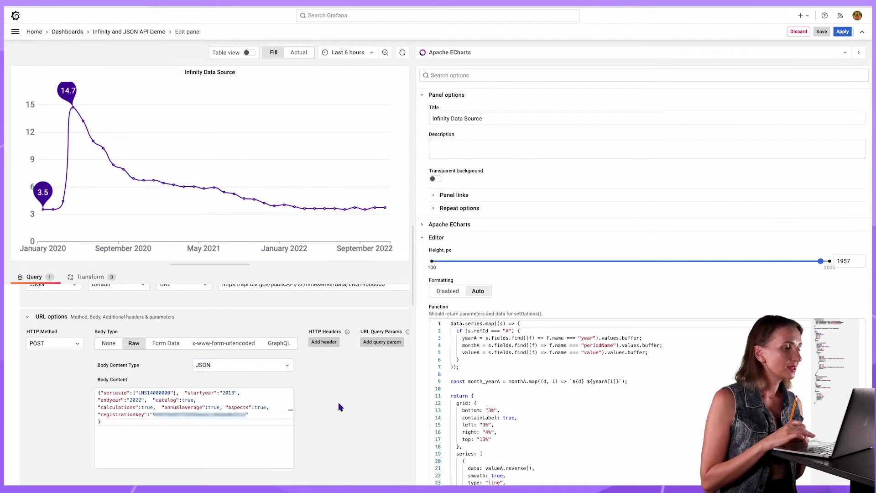
{"action": "left_click", "coordinate": [403, 54]}
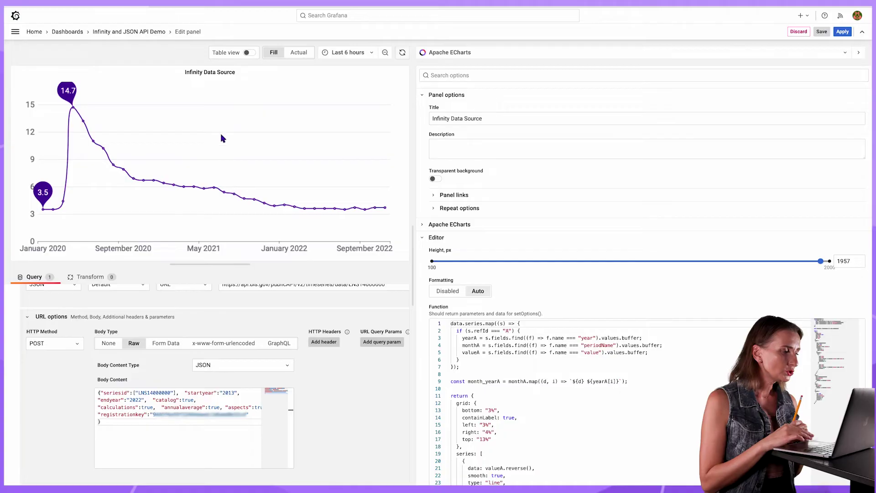
{"action": "scroll", "coordinate": [68, 405], "scroll_direction": "up", "scroll_amount": 1}
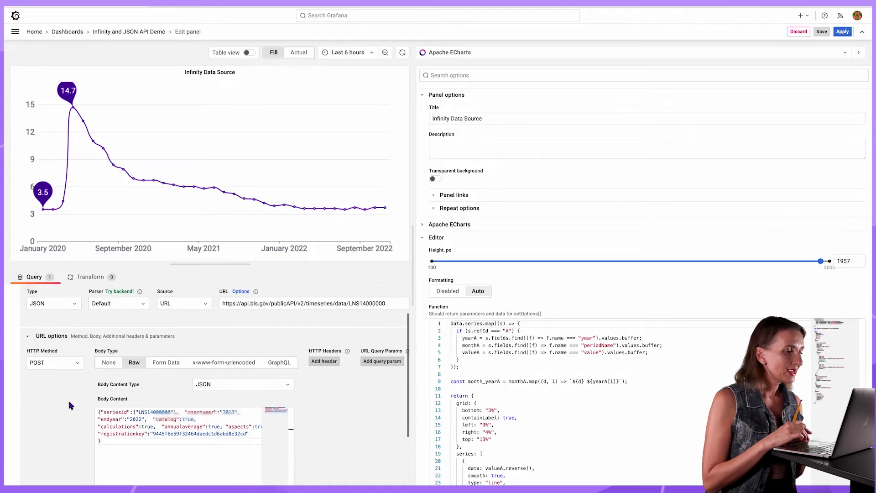
Remove /LNS14000000 from the Infinity URL and save the dashboard
{"action": "double_click", "coordinate": [391, 303]}
{"action": "key", "text": "BackSpace"}
{"action": "key", "text": "BackSpace"}
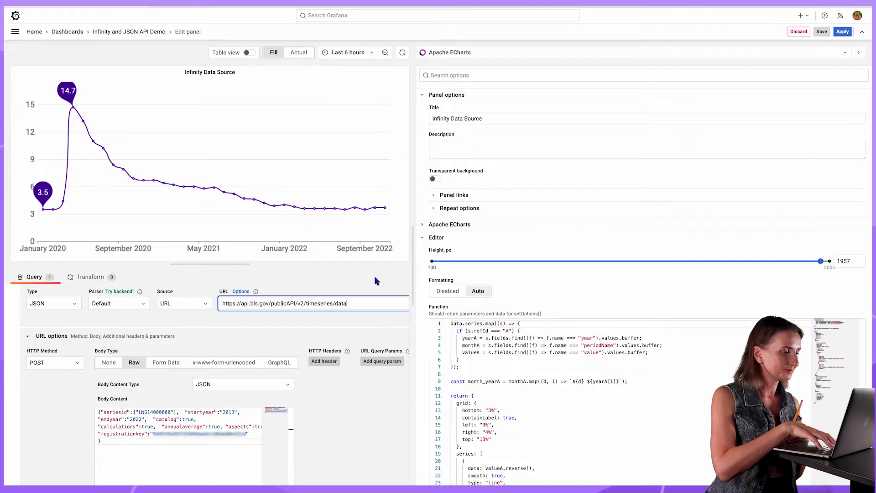
{"action": "left_click", "coordinate": [375, 281]}
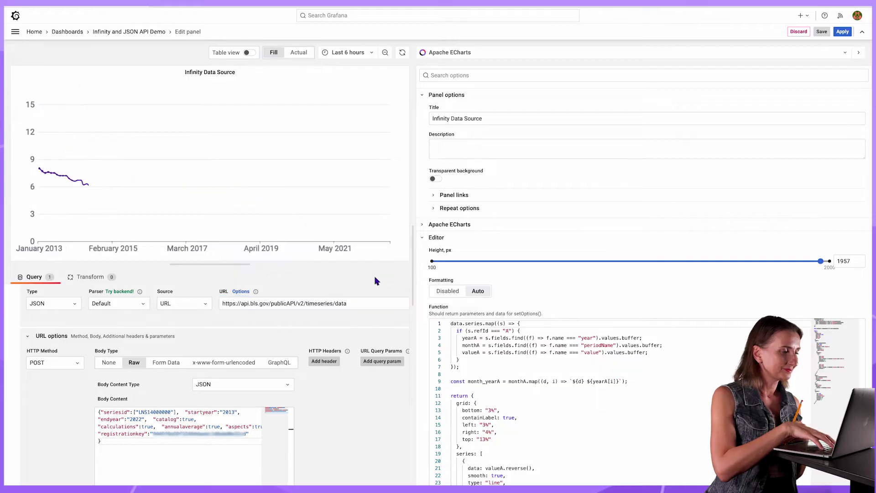
{"action": "left_click", "coordinate": [821, 32]}
{"action": "left_click", "coordinate": [580, 135]}
{"action": "left_click", "coordinate": [847, 32]}
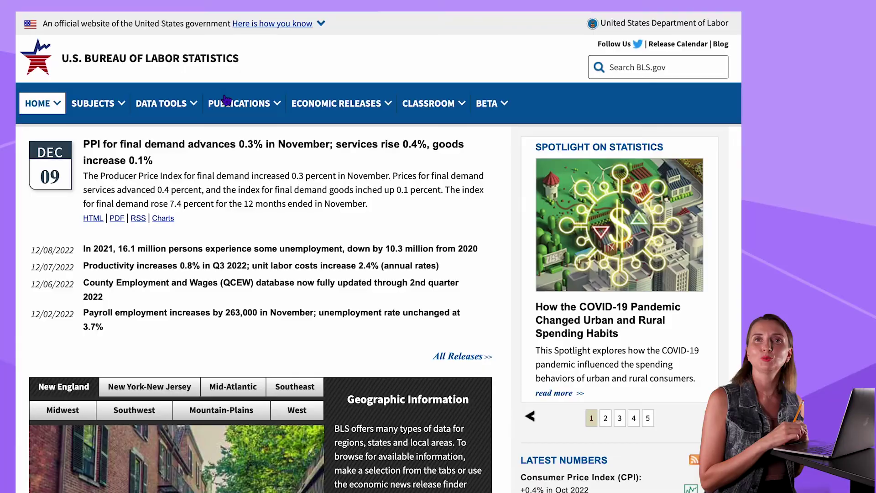
{"action": "left_click", "coordinate": [191, 112]}
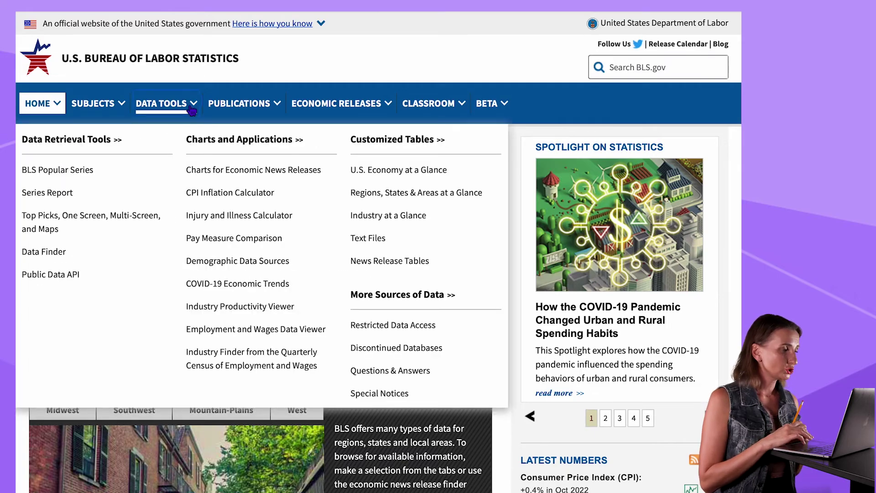
{"action": "left_click", "coordinate": [55, 252]}
{"action": "type", "text": "unem"}
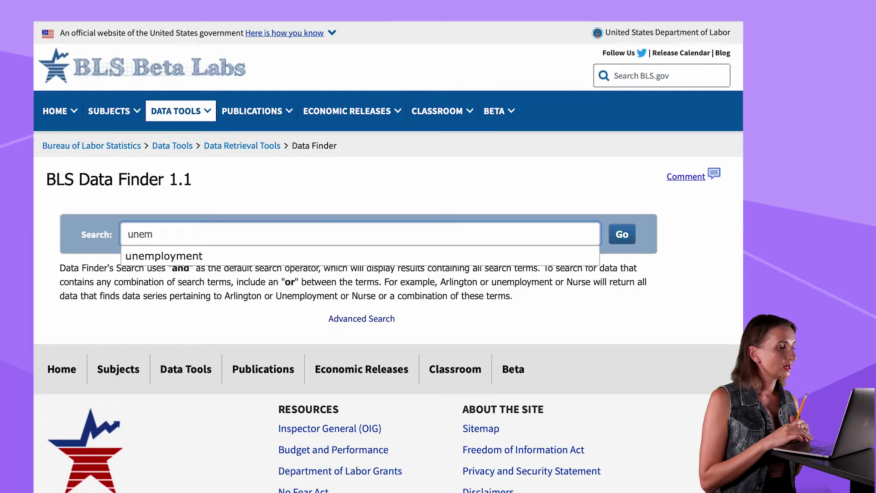
{"action": "left_click", "coordinate": [135, 252]}
{"action": "left_click", "coordinate": [621, 240]}
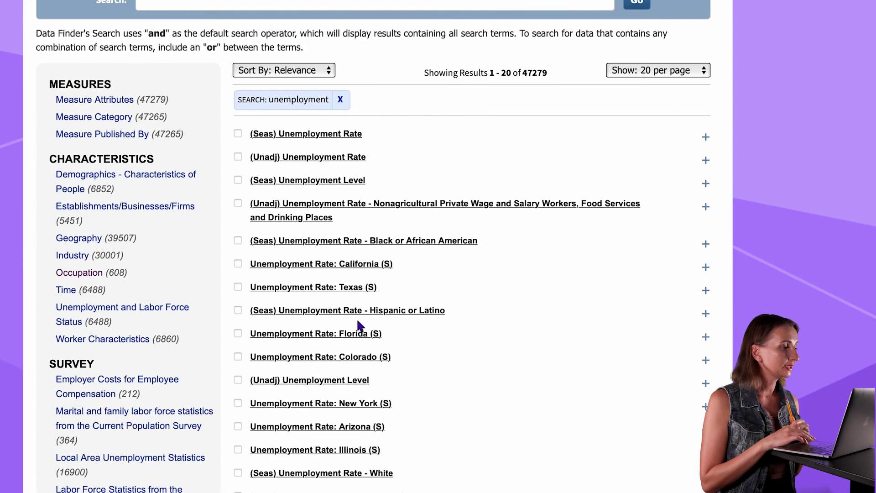
{"action": "left_click", "coordinate": [348, 335]}
{"action": "scroll", "coordinate": [346, 320], "scroll_direction": "down", "scroll_amount": 5}
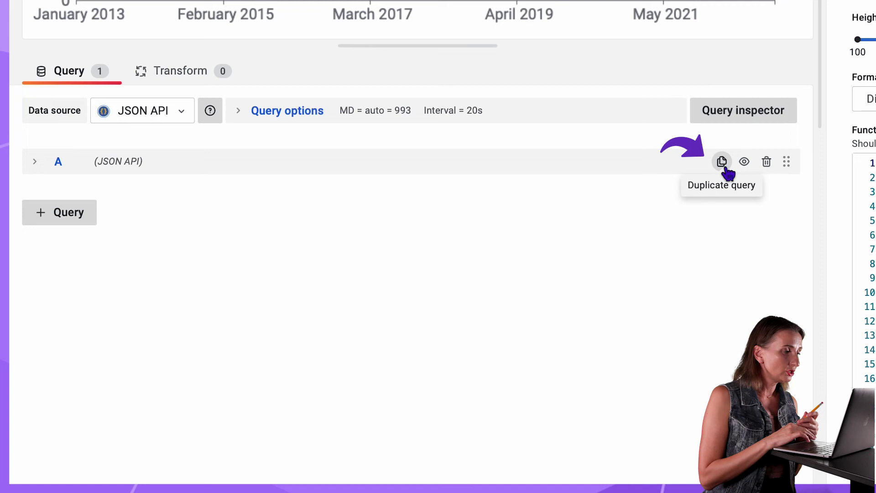
Duplicate query A as query B and display B's results in the table
{"action": "left_click", "coordinate": [722, 163]}
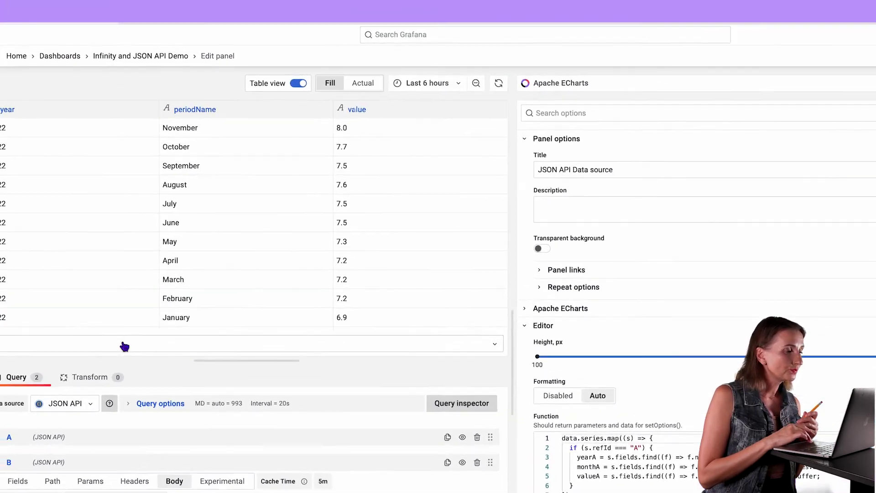
{"action": "left_click", "coordinate": [124, 347]}
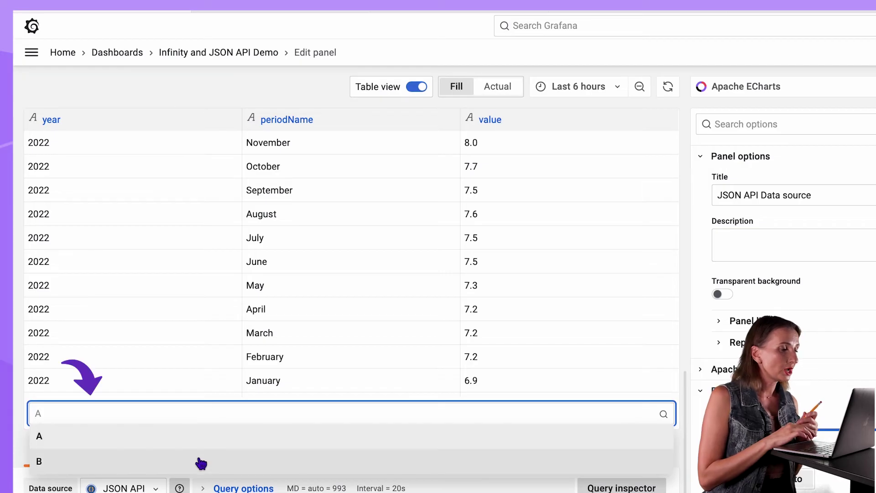
{"action": "left_click", "coordinate": [200, 463]}
{"action": "scroll", "coordinate": [399, 299], "scroll_direction": "down", "scroll_amount": 2}
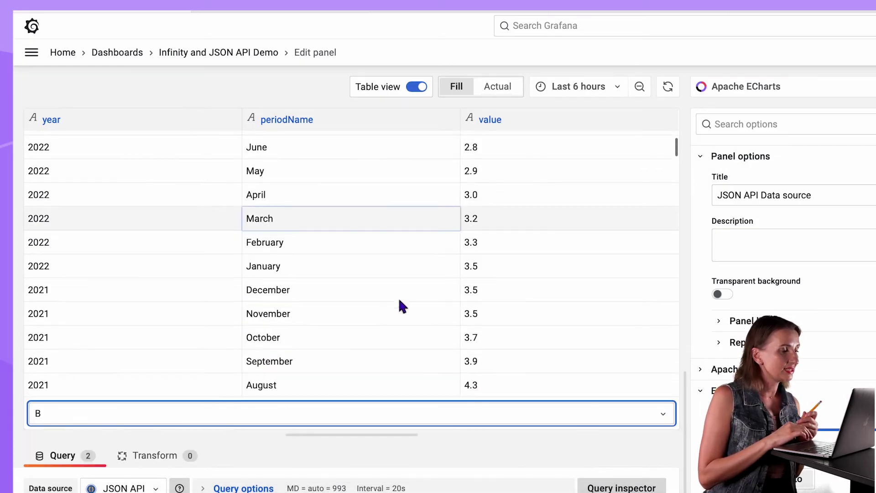
{"action": "scroll", "coordinate": [399, 299], "scroll_direction": "down", "scroll_amount": 1}
{"action": "scroll", "coordinate": [400, 300], "scroll_direction": "down", "scroll_amount": 2}
{"action": "scroll", "coordinate": [401, 305], "scroll_direction": "down", "scroll_amount": 1}
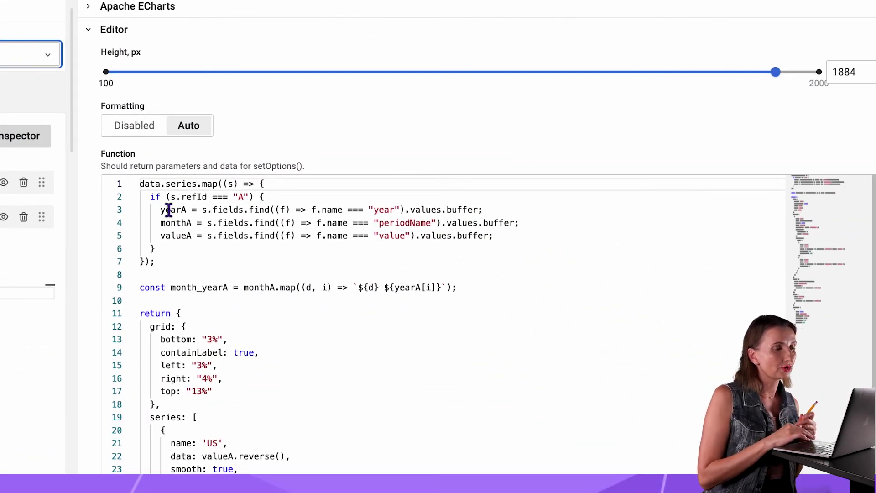
Duplicate the refId A block as a refId B block reading yearB, monthB and valueB
{"action": "left_click", "coordinate": [150, 198]}
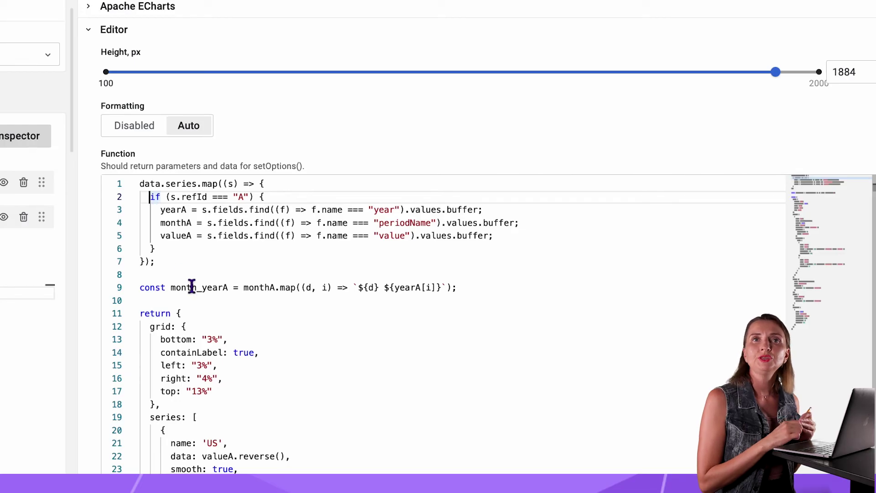
{"action": "key", "text": "shift+Down"}
{"action": "key", "text": "shift+Down"}
{"action": "key", "text": "shift+Down"}
{"action": "key", "text": "shift+Down"}
{"action": "key", "text": "ctrl+c"}
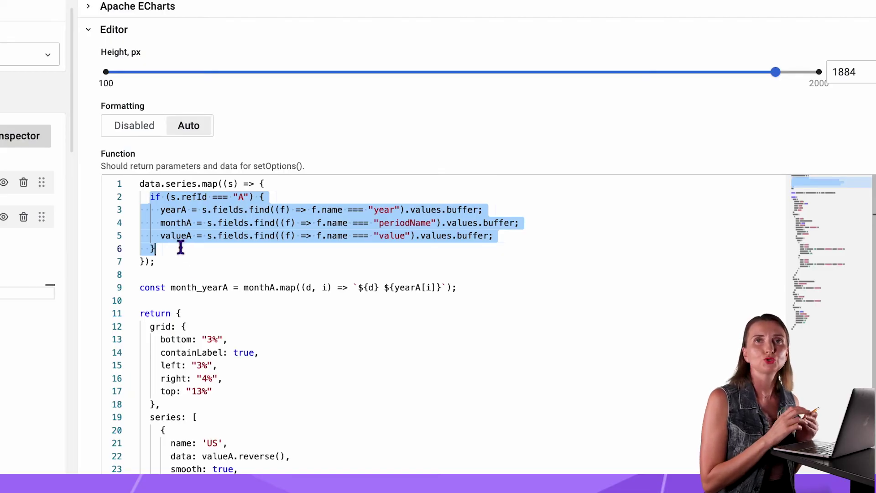
{"action": "mouse_move", "coordinate": [176, 236]}
{"action": "key", "text": "Down"}
{"action": "key", "text": "Down"}
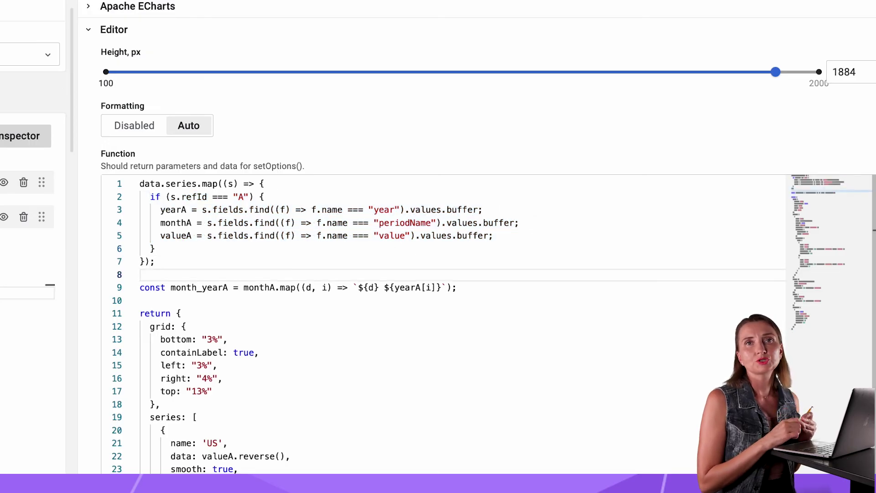
{"action": "key", "text": "Up"}
{"action": "key", "text": "Up"}
{"action": "key", "text": "End"}
{"action": "key", "text": "Return"}
{"action": "key", "text": "Return"}
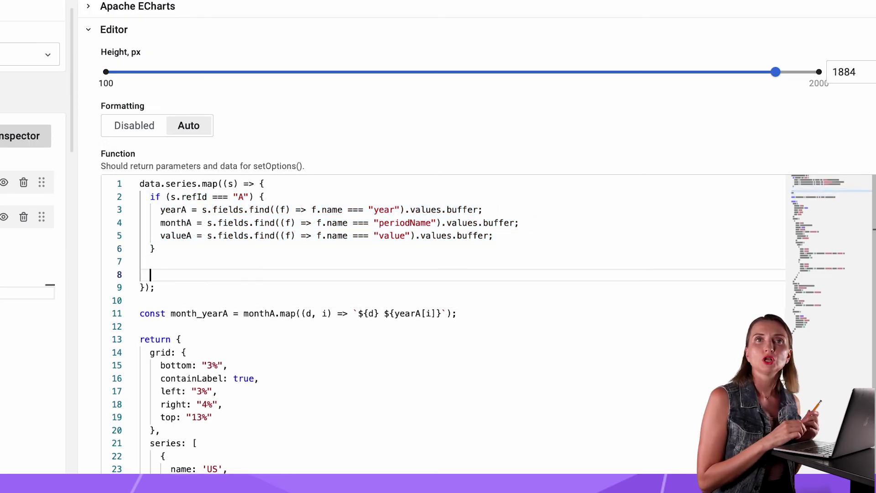
{"action": "key", "text": "ctrl+v"}
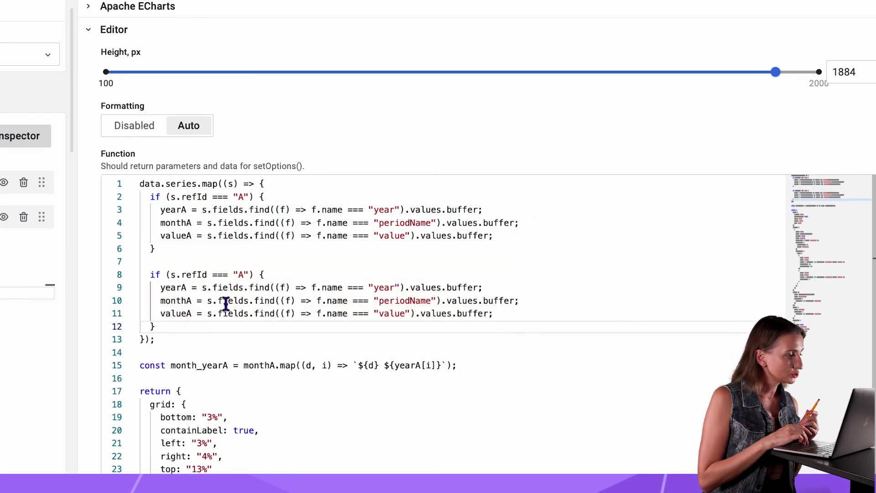
{"action": "double_click", "coordinate": [241, 275]}
{"action": "type", "text": "B"}
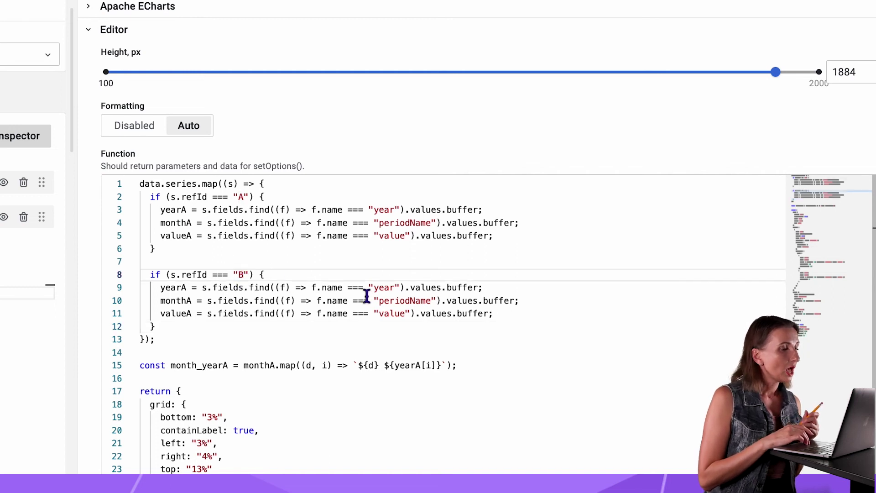
{"action": "left_click", "coordinate": [190, 286]}
{"action": "key", "text": "BackSpace"}
{"action": "type", "text": "B"}
{"action": "key", "text": "Down"}
{"action": "key", "text": "Delete"}
{"action": "type", "text": "B"}
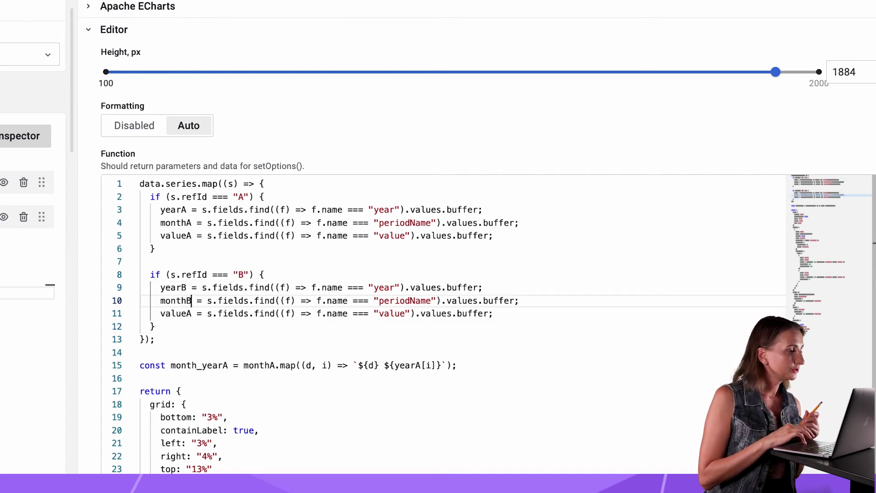
{"action": "key", "text": "Down"}
{"action": "key", "text": "BackSpace"}
{"action": "type", "text": "B"}
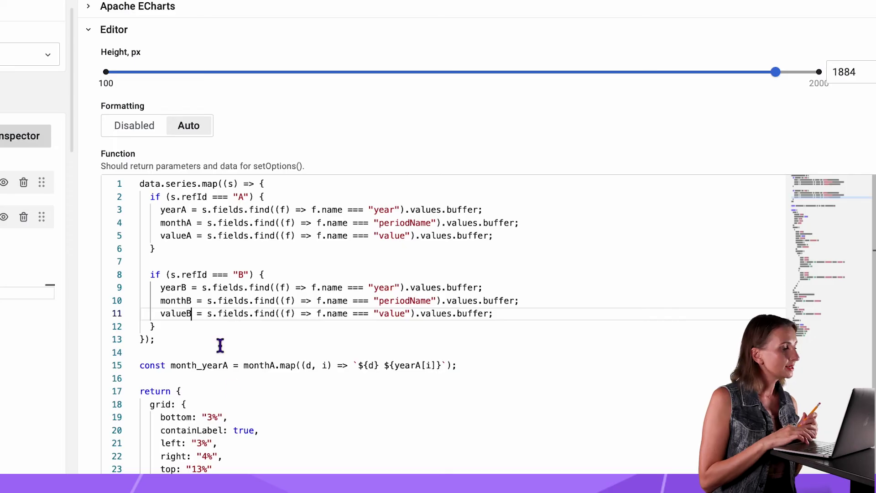
Duplicate the month_yearA line as month_yearB
{"action": "triple_click", "coordinate": [151, 365]}
{"action": "key", "text": "ctrl+c"}
{"action": "key", "text": "Down"}
{"action": "key", "text": "ctrl+v"}
{"action": "key", "text": "Return"}
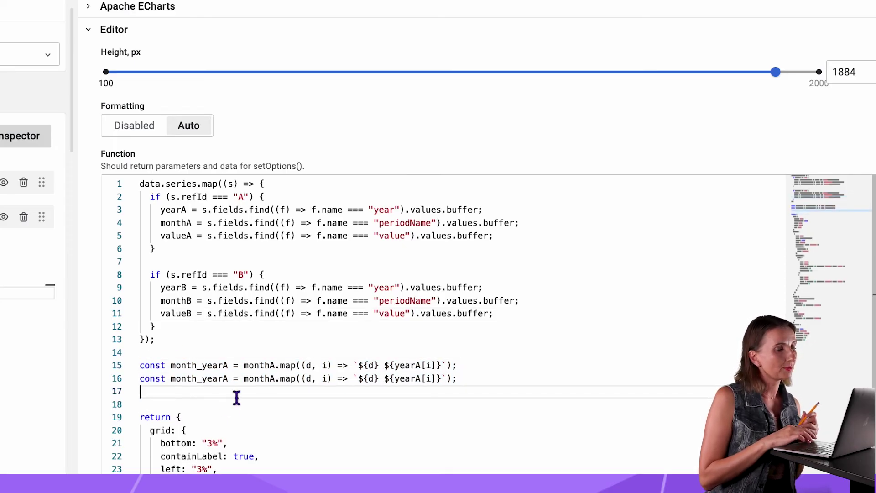
{"action": "double_click", "coordinate": [205, 378]}
{"action": "type", "text": "month_yearB"}
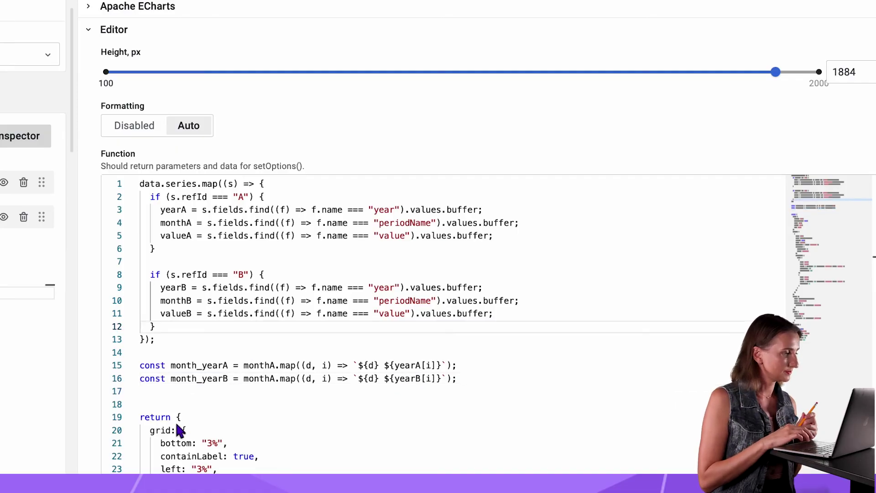
{"action": "scroll", "coordinate": [186, 420], "scroll_direction": "down", "scroll_amount": 3}
{"action": "scroll", "coordinate": [186, 283], "scroll_direction": "down", "scroll_amount": 2}
{"action": "scroll", "coordinate": [163, 226], "scroll_direction": "down", "scroll_amount": 2}
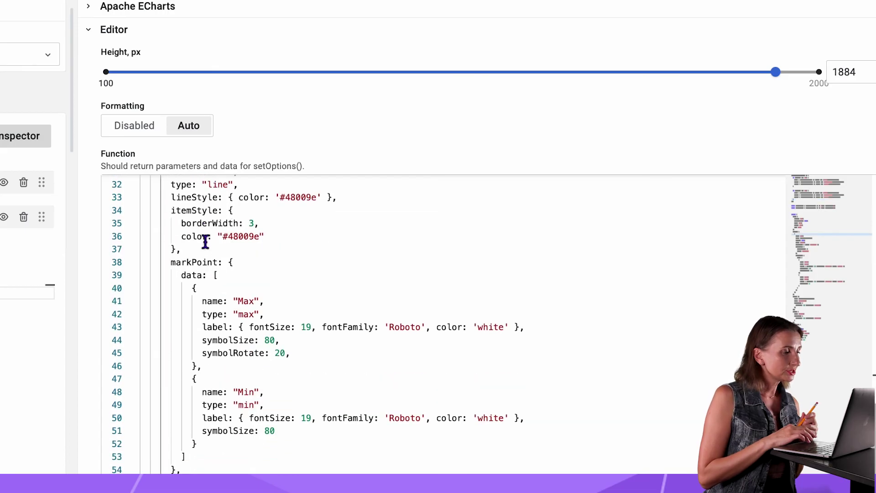
{"action": "scroll", "coordinate": [203, 244], "scroll_direction": "down", "scroll_amount": 1}
Copy the US series as a 'Florida' series that uses valueB
{"action": "left_click", "coordinate": [179, 431], "text": "shift"}
{"action": "key", "text": "ctrl+c"}
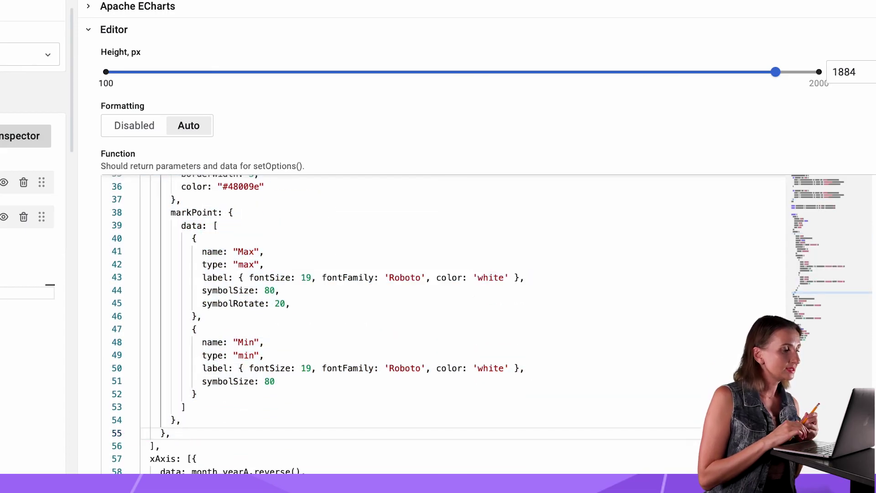
{"action": "key", "text": "ctrl+v"}
{"action": "scroll", "coordinate": [203, 407], "scroll_direction": "down", "scroll_amount": 3}
{"action": "scroll", "coordinate": [107, 393], "scroll_direction": "down", "scroll_amount": 5}
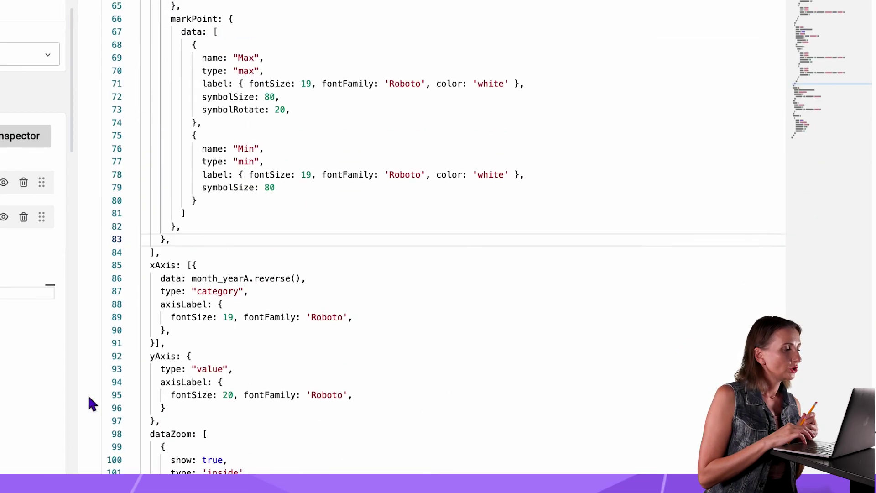
{"action": "scroll", "coordinate": [289, 18], "scroll_direction": "up", "scroll_amount": 2}
{"action": "double_click", "coordinate": [212, 5]}
{"action": "key", "text": "BackSpace"}
{"action": "type", "text": "Florida',"}
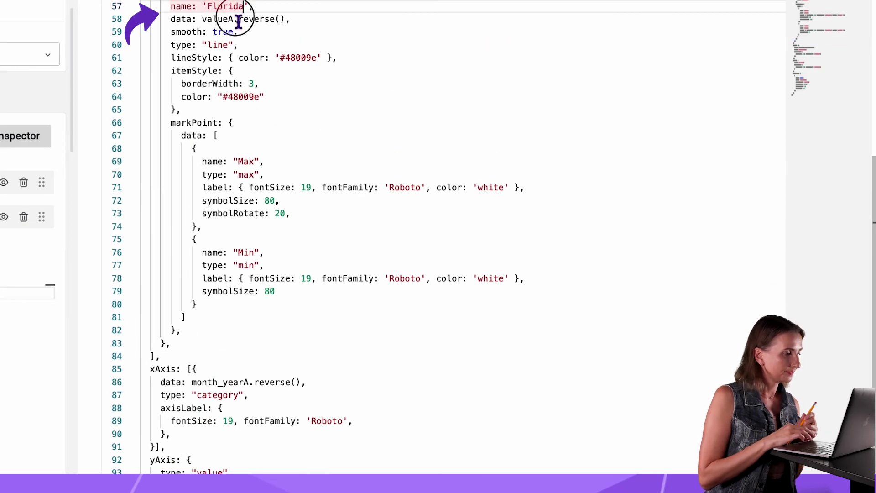
{"action": "left_click", "coordinate": [240, 21]}
{"action": "type", "text": "B"}
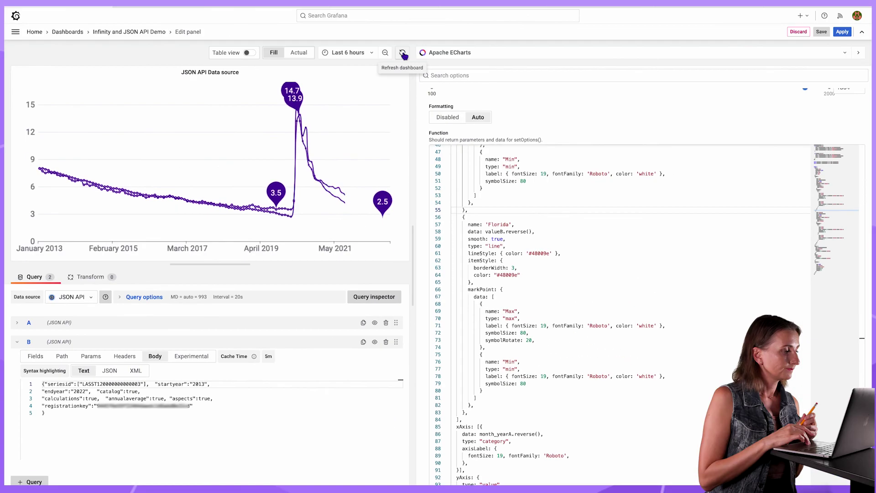
Change the Florida lineStyle and itemStyle colours from #48009e to #FF5656 and refresh
{"action": "left_click", "coordinate": [403, 54]}
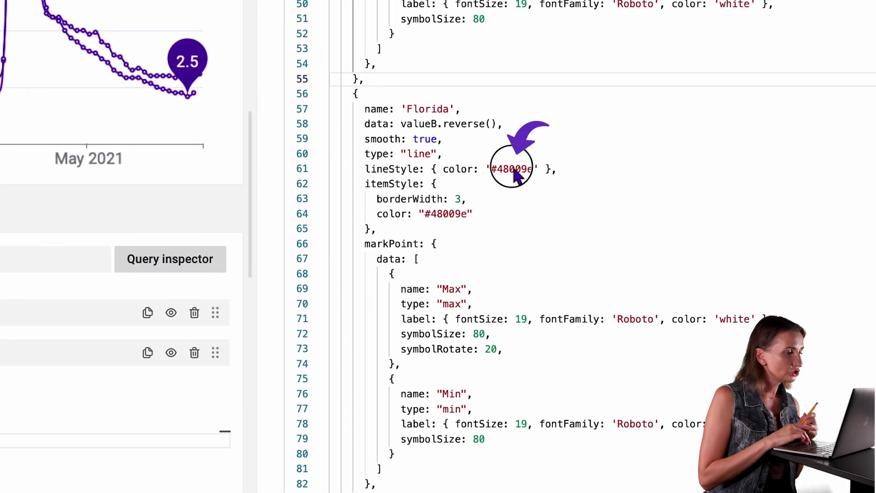
{"action": "double_click", "coordinate": [515, 170]}
{"action": "key", "text": "BackSpace"}
{"action": "type", "text": "FF5656"}
{"action": "double_click", "coordinate": [453, 214]}
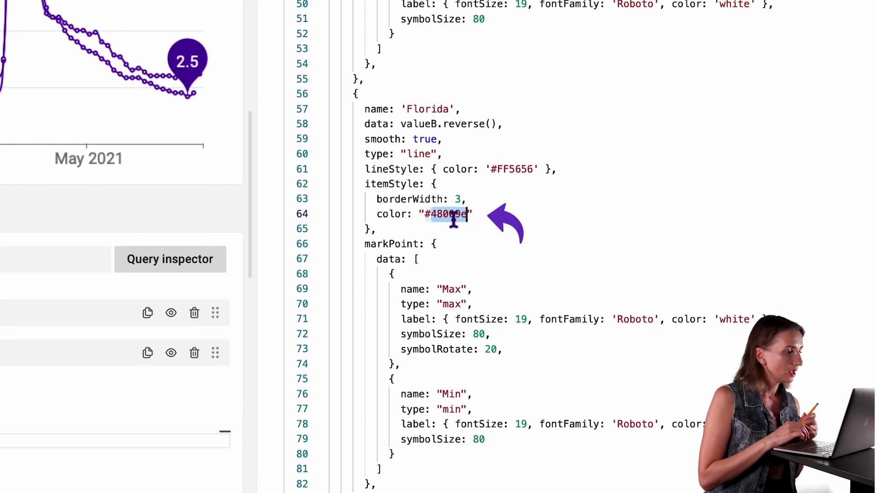
{"action": "type", "text": "FF5656"}
{"action": "left_click", "coordinate": [402, 53]}
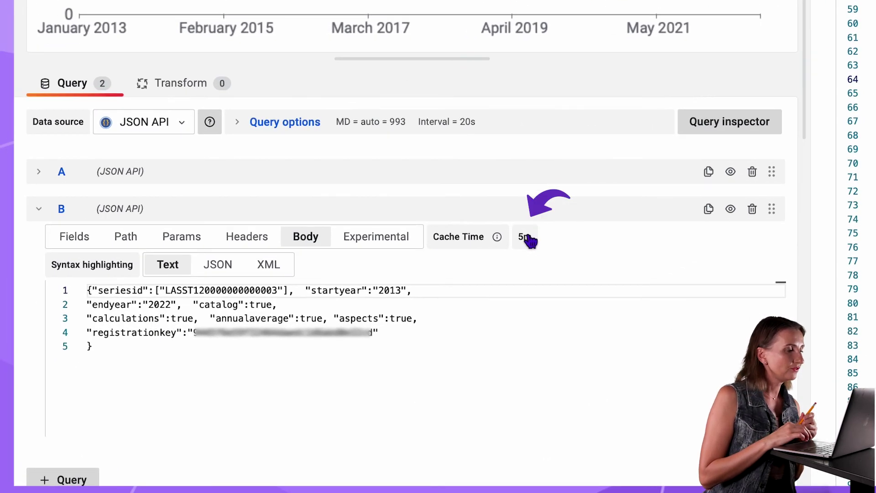
Set Cache Time to 0s for JSON API queries B and A, then refresh the dashboard
{"action": "left_click", "coordinate": [531, 240]}
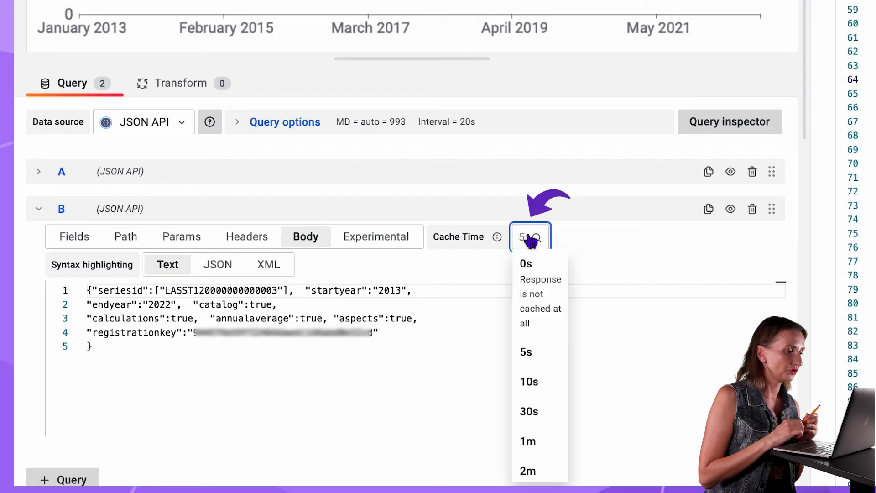
{"action": "left_click", "coordinate": [533, 267]}
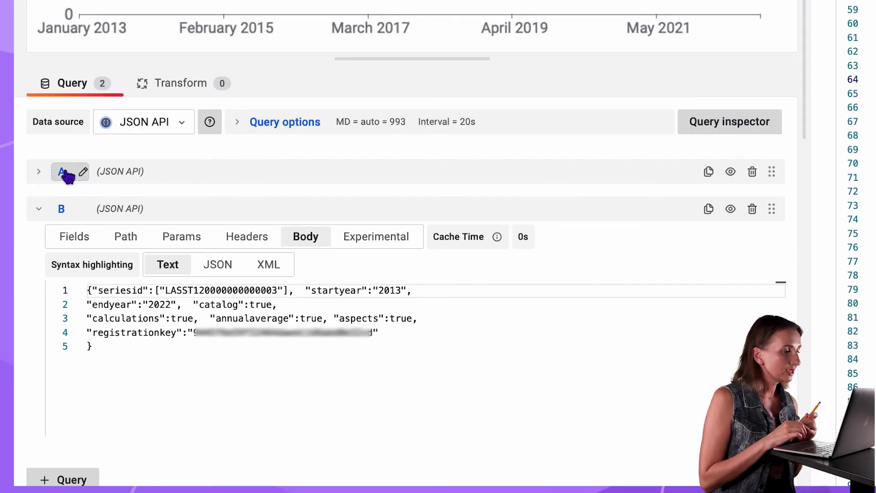
{"action": "left_click", "coordinate": [38, 174]}
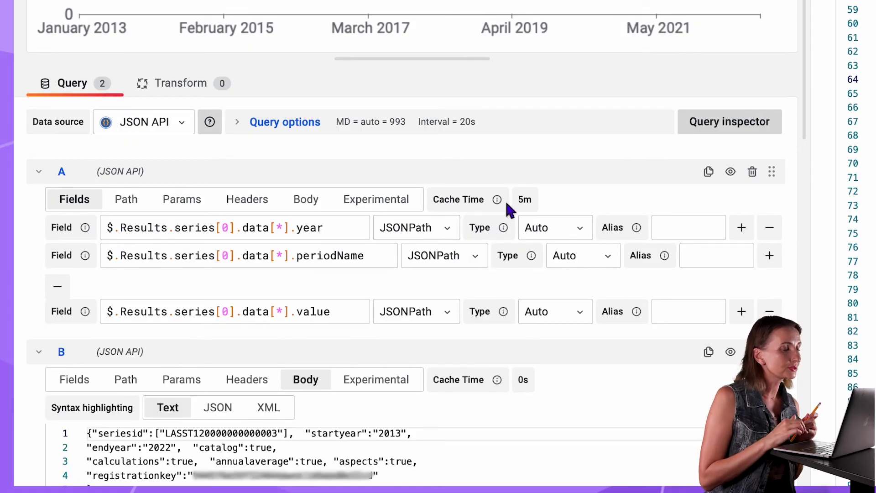
{"action": "left_click", "coordinate": [524, 199]}
{"action": "left_click", "coordinate": [533, 228]}
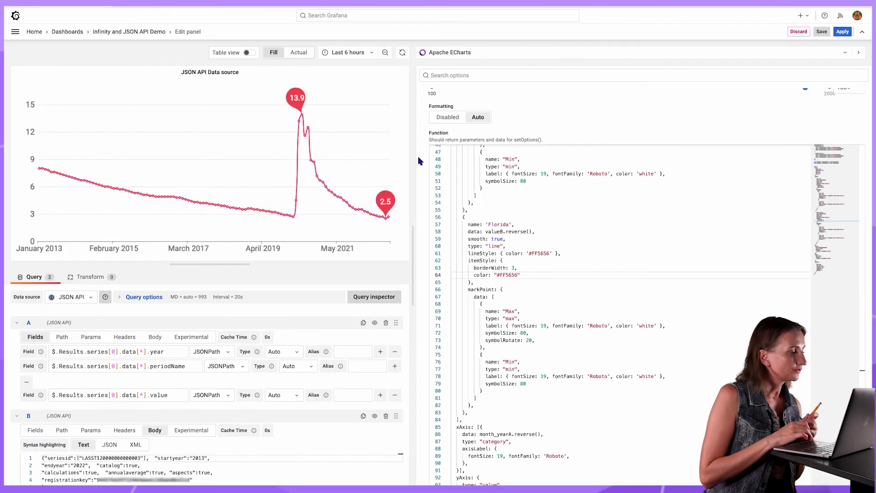
{"action": "left_click", "coordinate": [403, 52]}
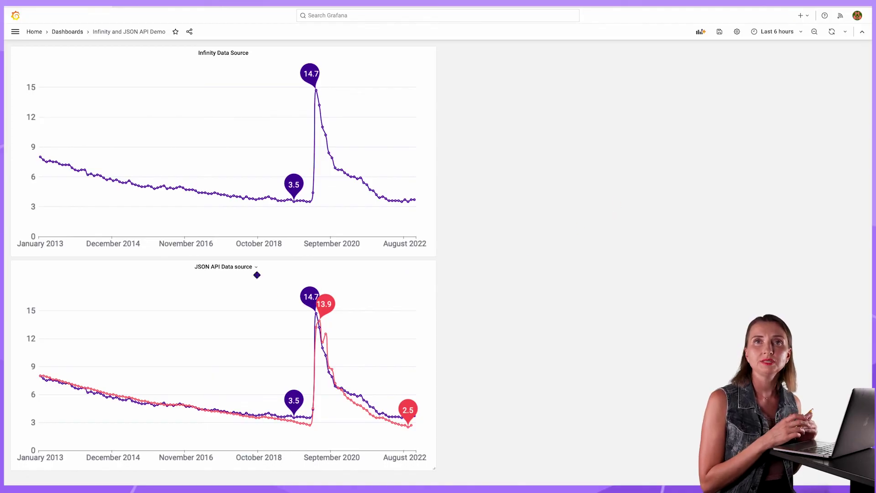
Copy the two-series chart code from the JSON API panel into the Infinity panel's function editor
{"action": "left_click", "coordinate": [256, 268]}
{"action": "left_click", "coordinate": [231, 291]}
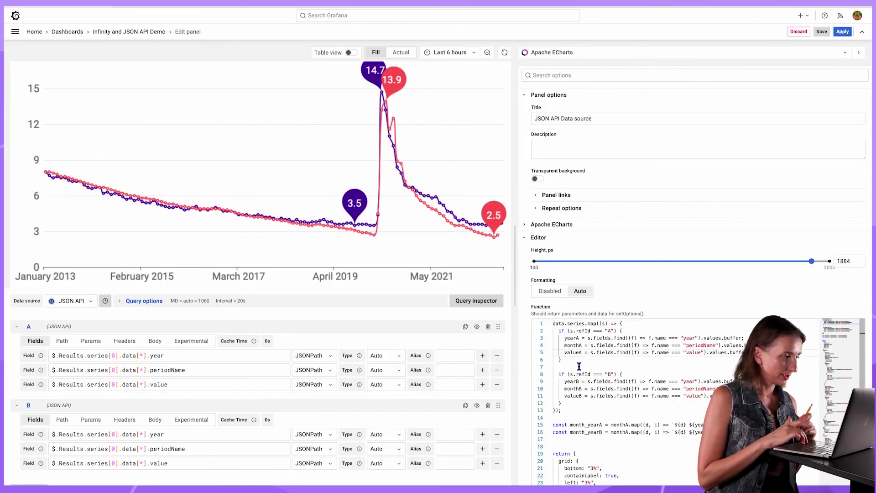
{"action": "key", "text": "ctrl+a"}
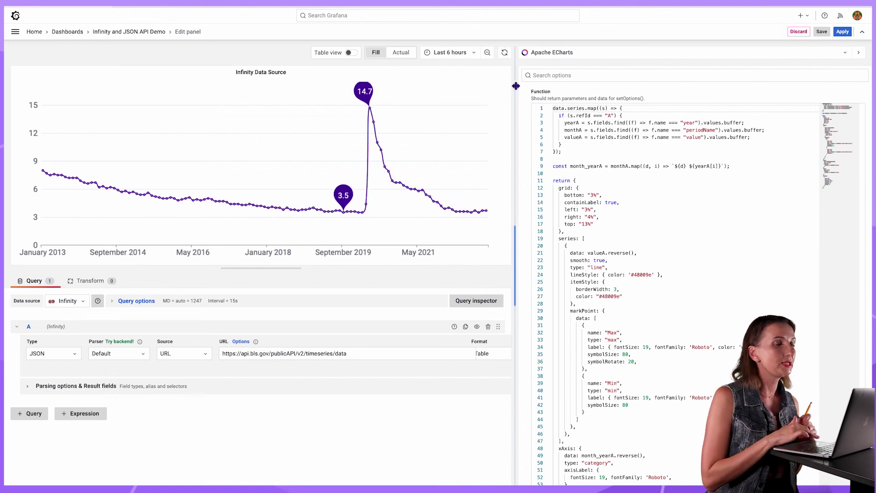
{"action": "left_click", "coordinate": [575, 151]}
{"action": "key", "text": "ctrl+a"}
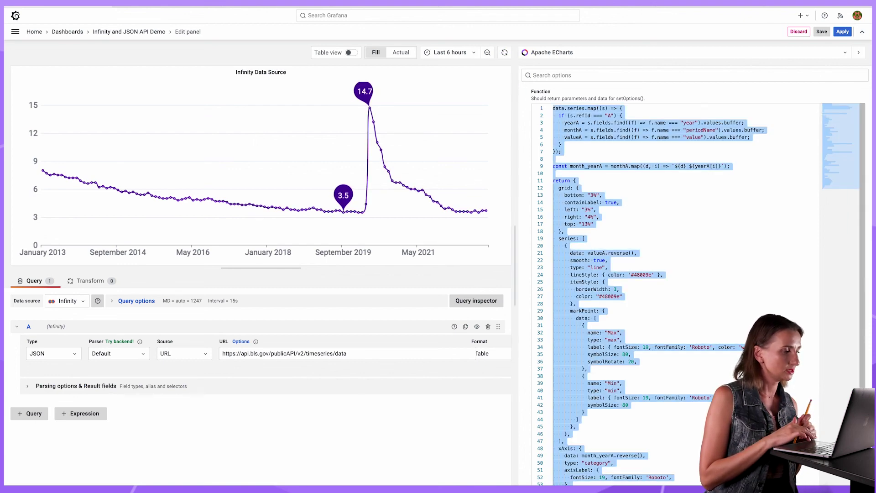
{"action": "key", "text": "ctrl+v"}
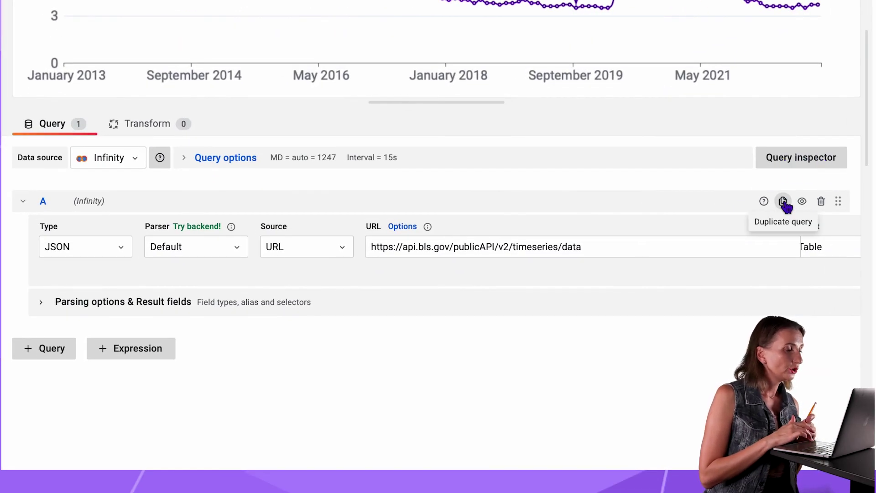
{"action": "left_click", "coordinate": [784, 203]}
{"action": "left_click", "coordinate": [409, 328]}
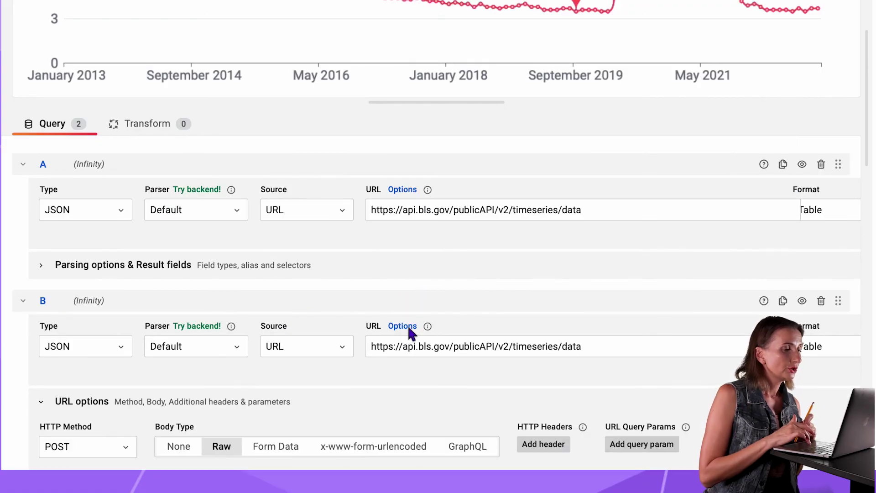
{"action": "scroll", "coordinate": [358, 387], "scroll_direction": "down", "scroll_amount": 2}
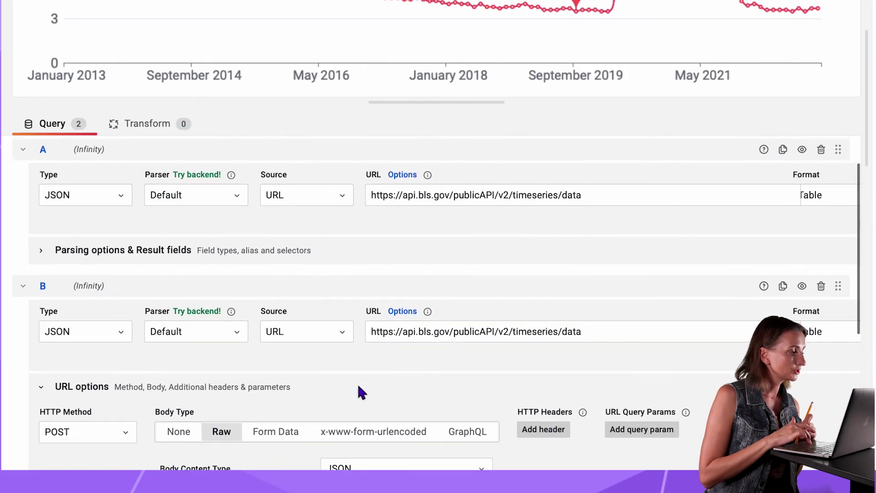
{"action": "scroll", "coordinate": [356, 383], "scroll_direction": "down", "scroll_amount": 4}
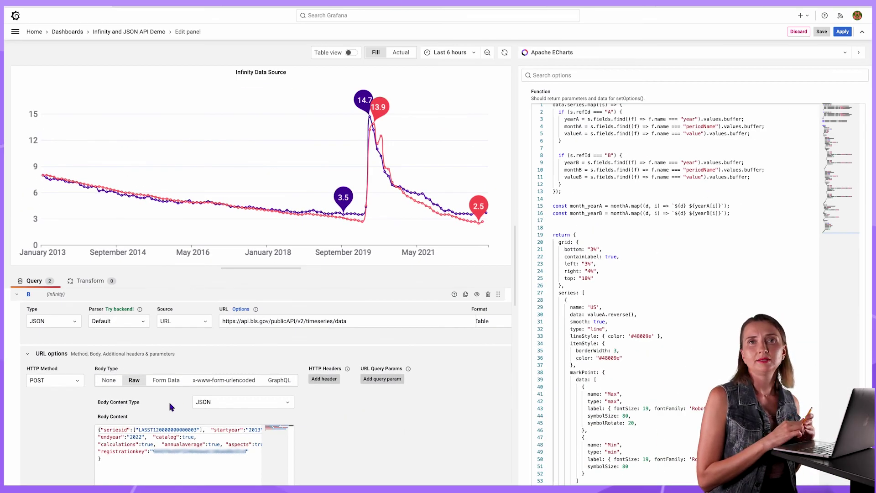
{"action": "left_click", "coordinate": [843, 32]}
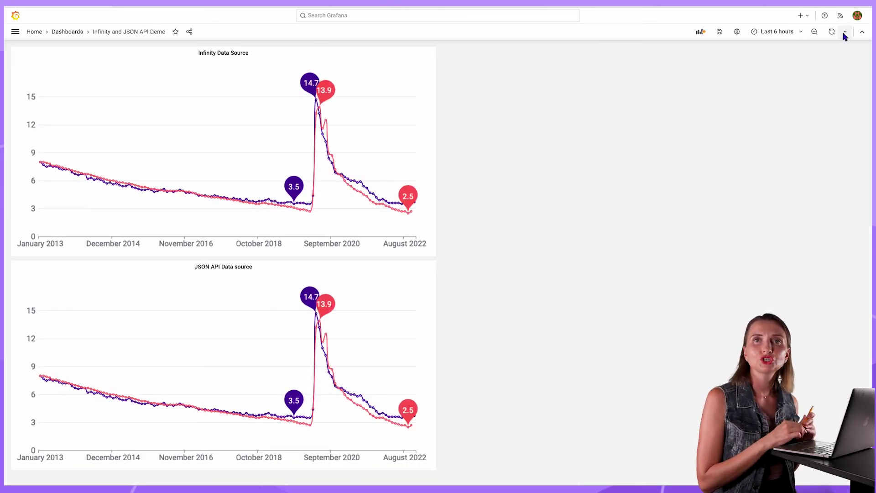